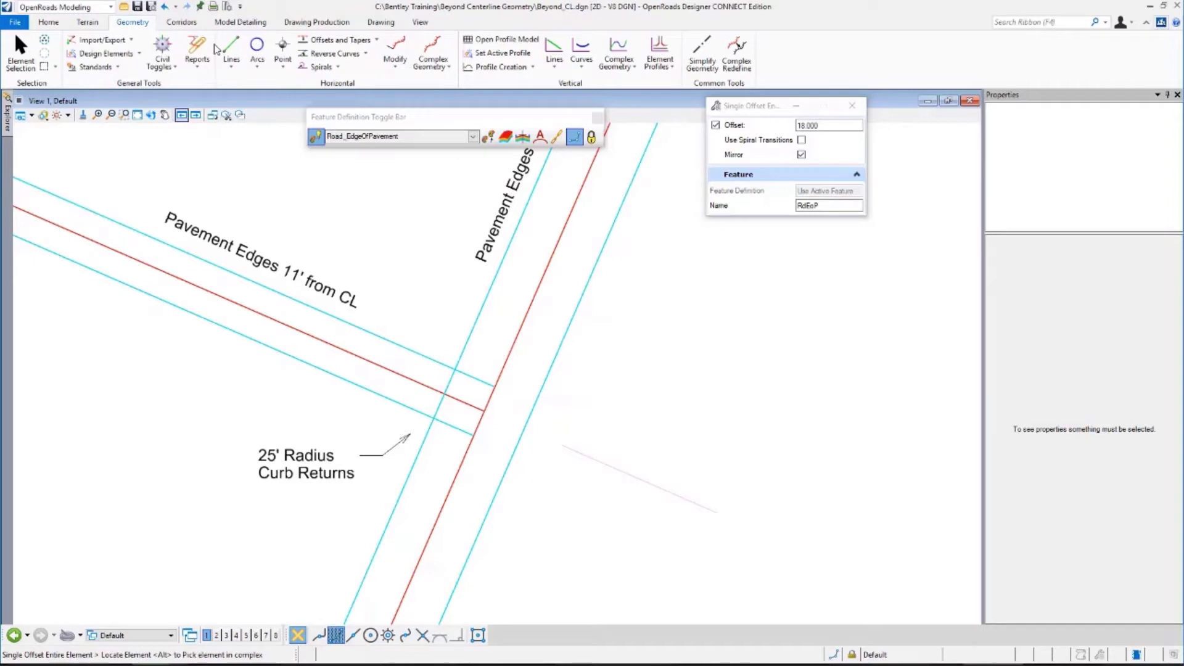
Fillet the lower 11' side-road pavement edge to the main road's west pavement edge with a 25' Simple Arc, trimming both elements.
click(254, 68)
mouse_move(283, 162)
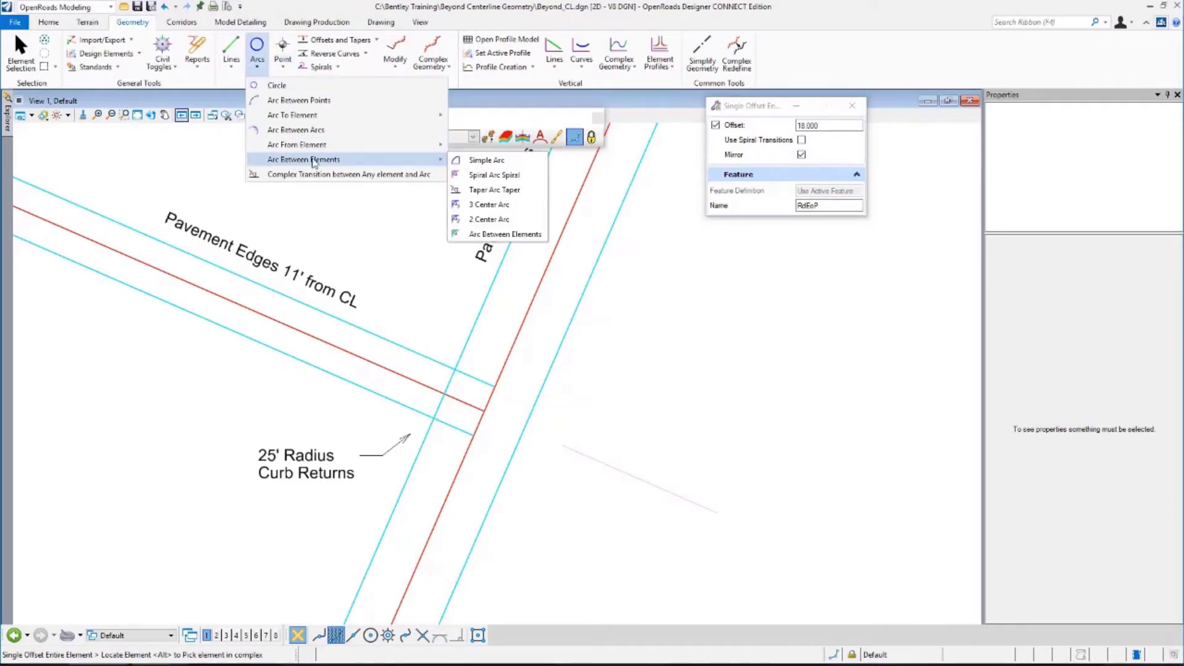
click(487, 161)
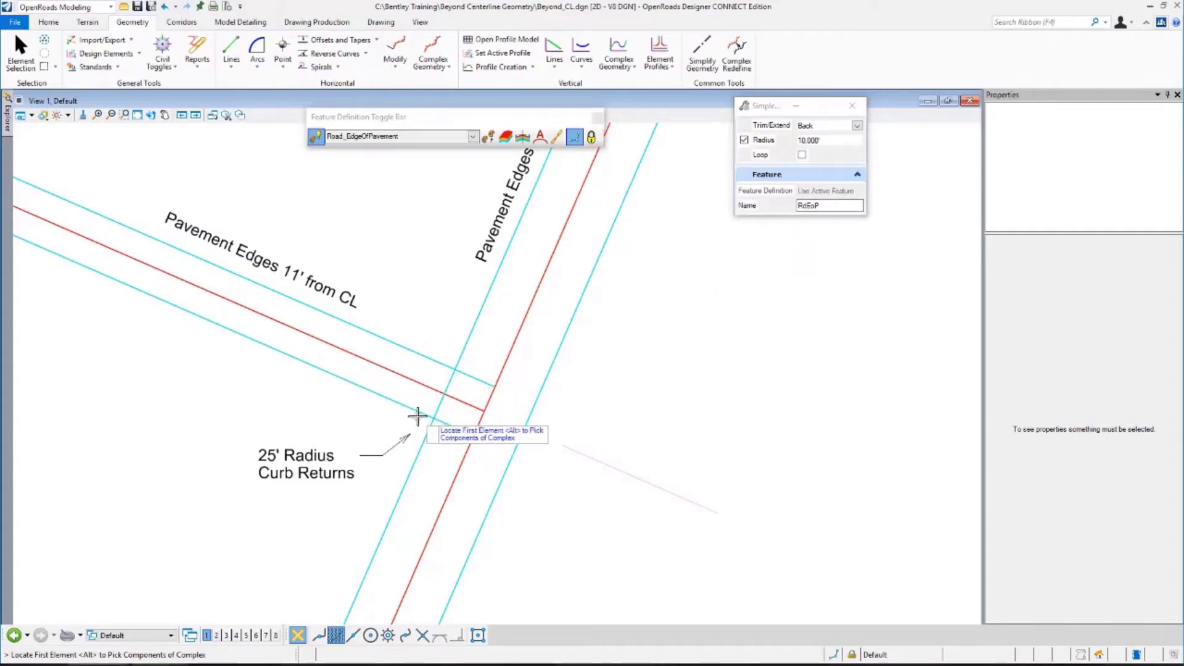
click(393, 404)
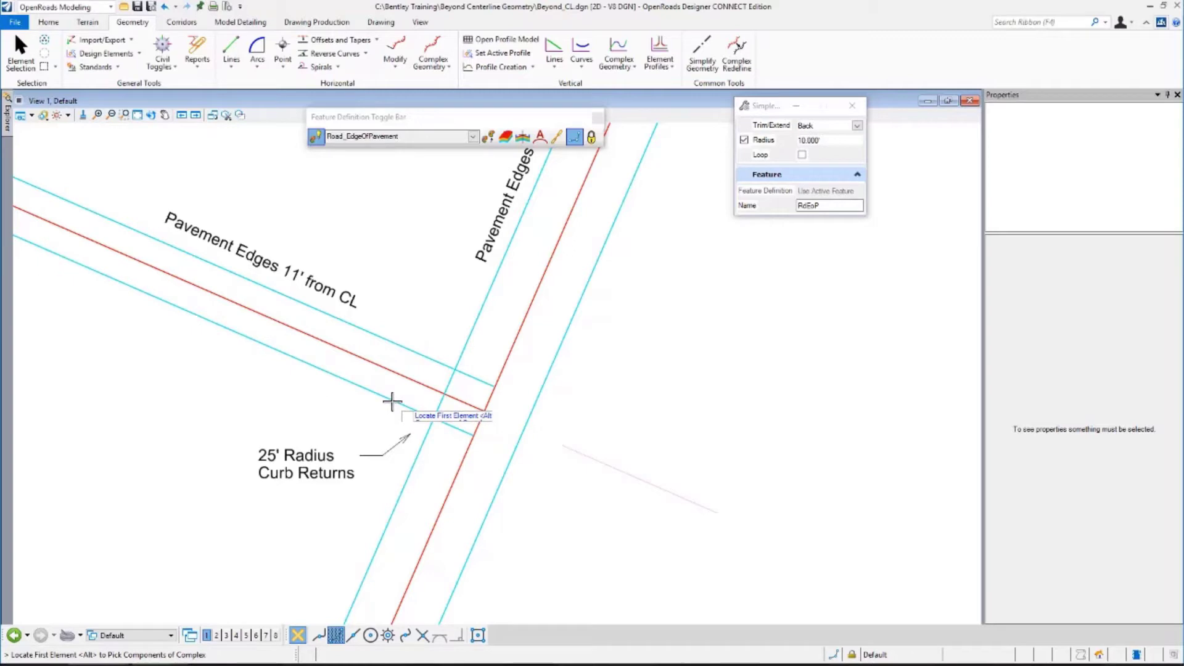
click(400, 491)
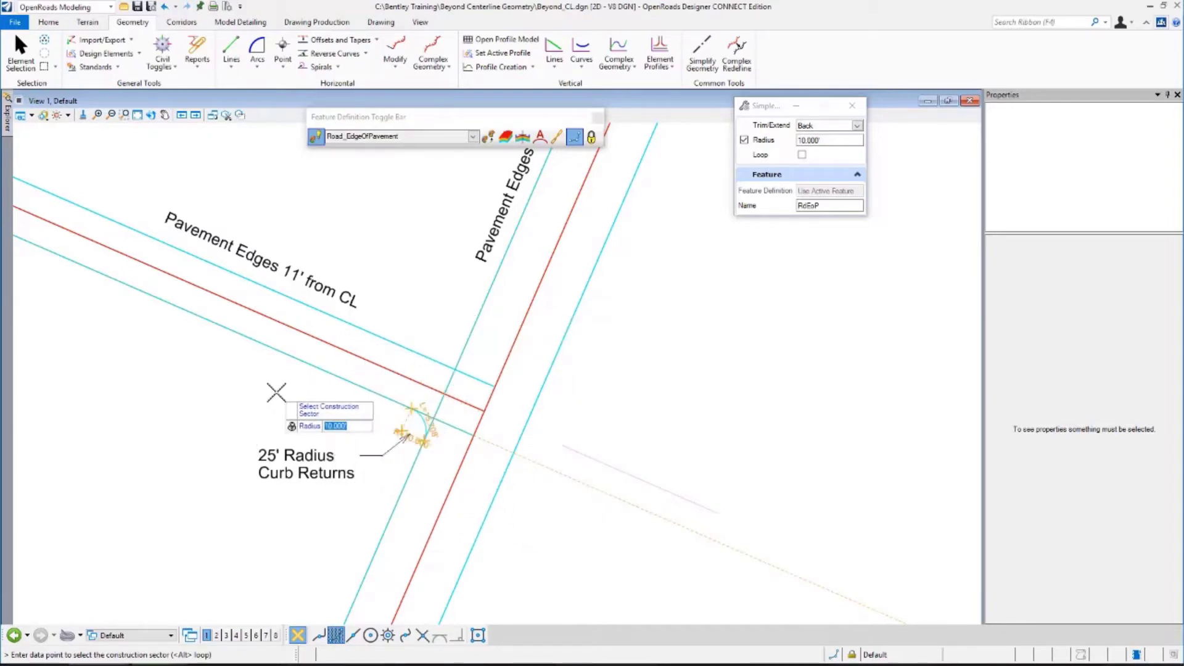
text(25)
click(319, 467)
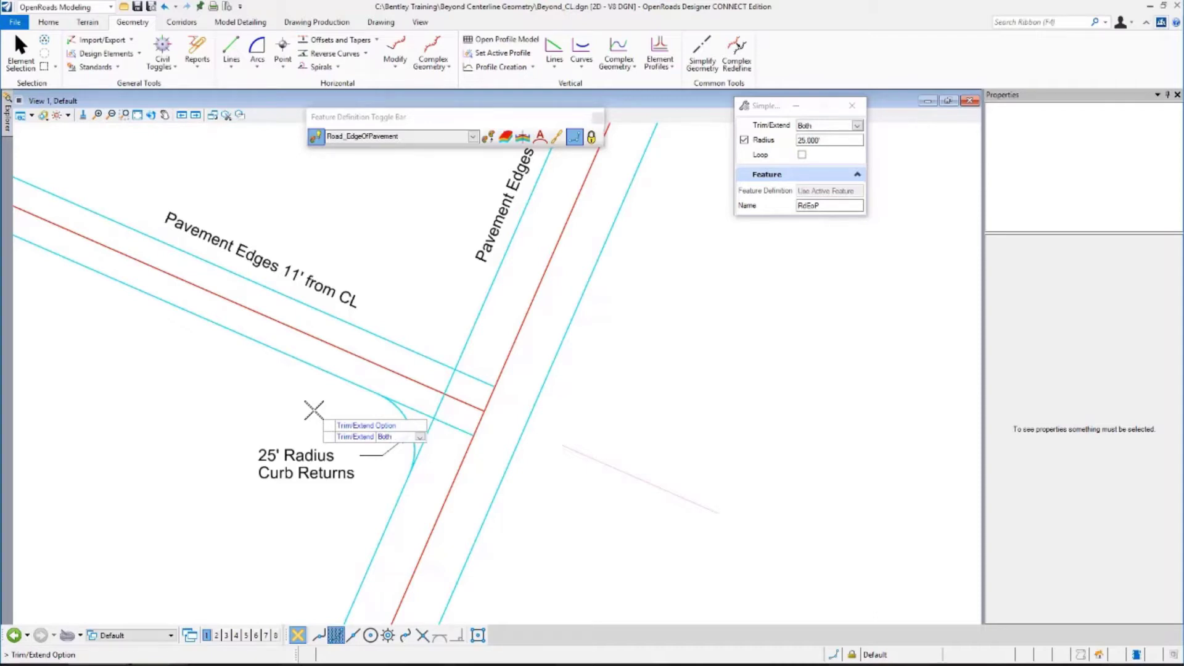
click(313, 410)
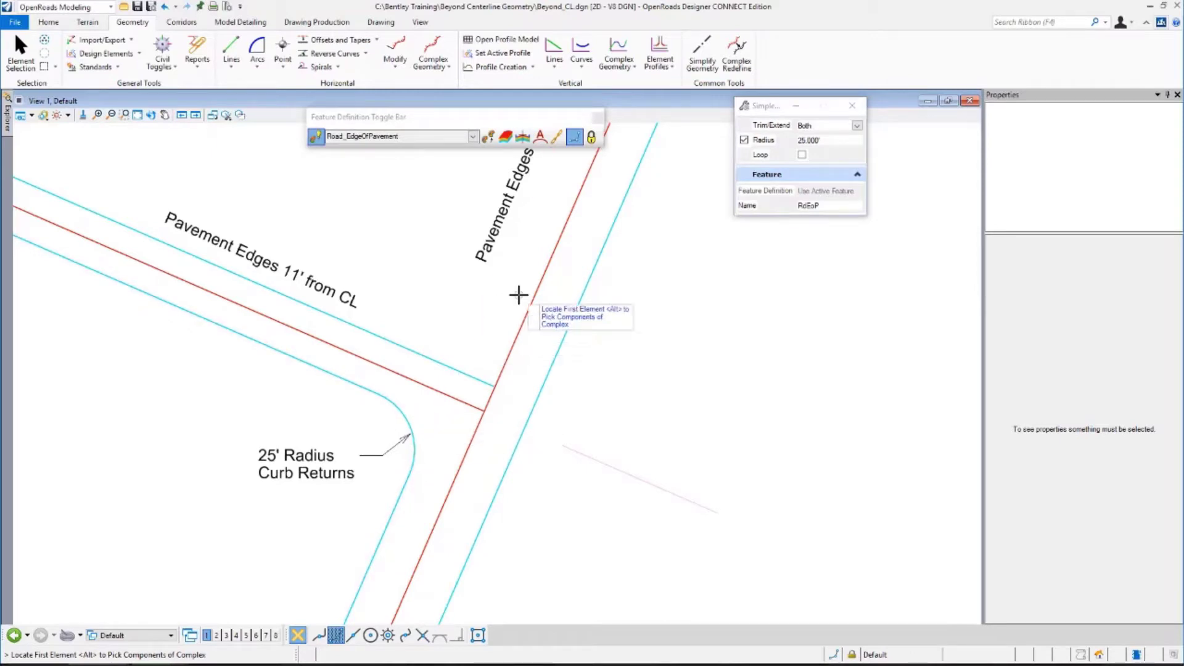
Add a 25' simple arc between the upper side-road pavement edge and the main road's west pavement edge, trimming both.
click(387, 341)
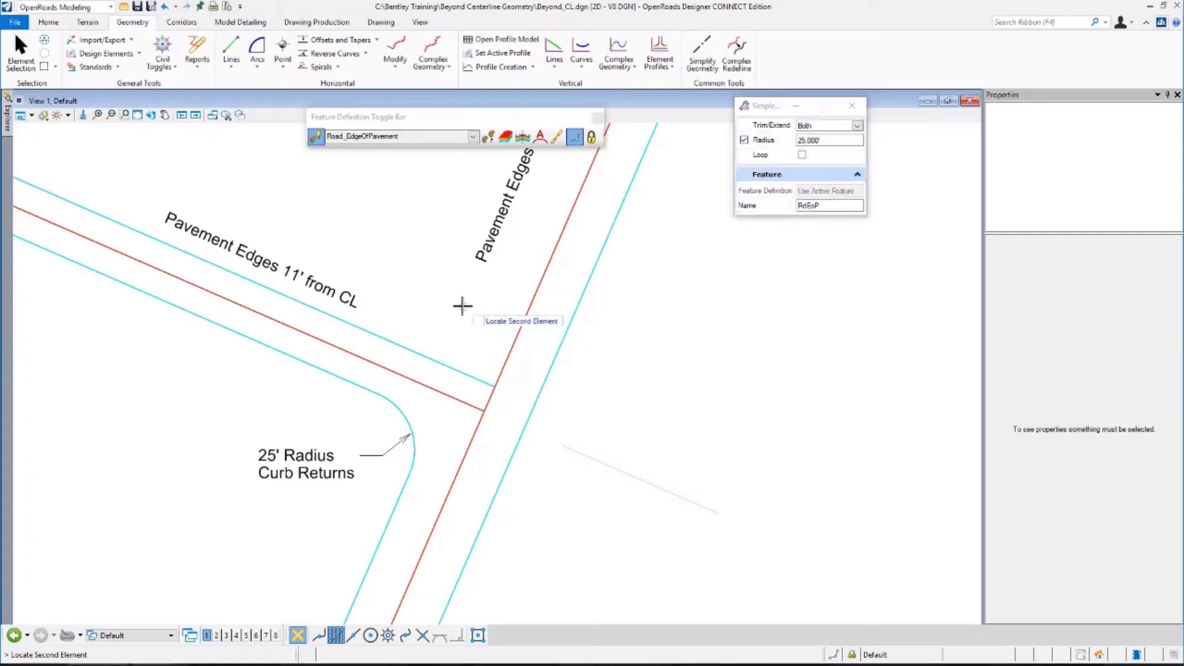
click(479, 311)
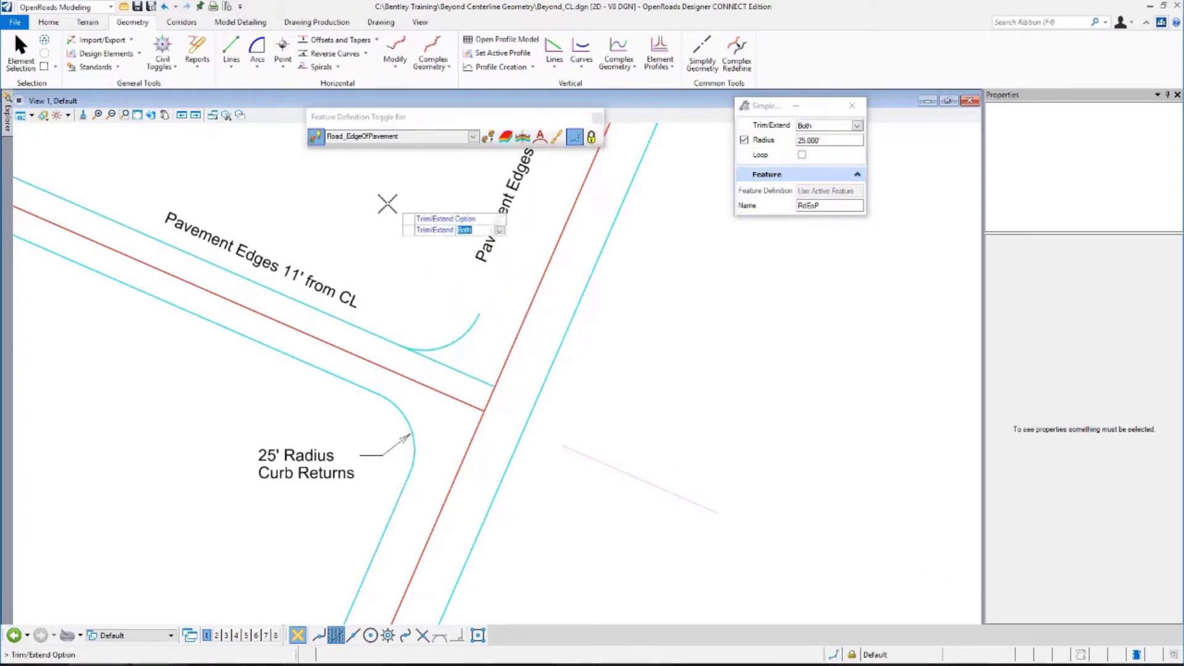
click(353, 199)
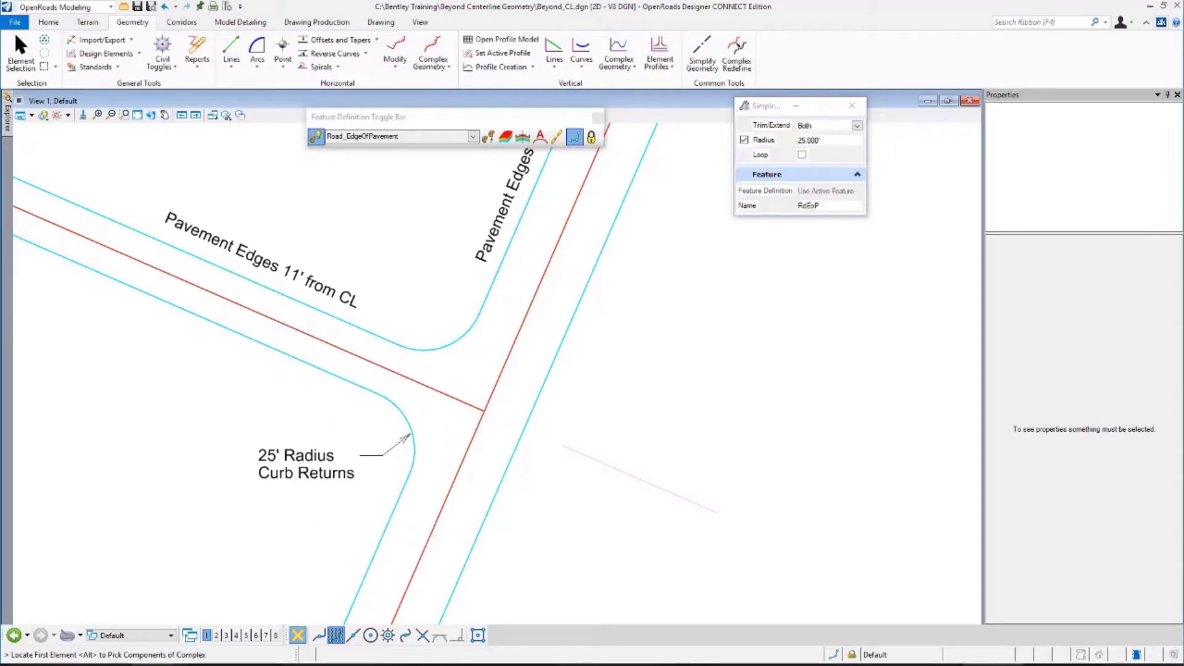
Examine the main road's trimmed west pavement edge and the full base line with its offset beneath it.
click(21, 44)
scroll(293, 510, down, 1)
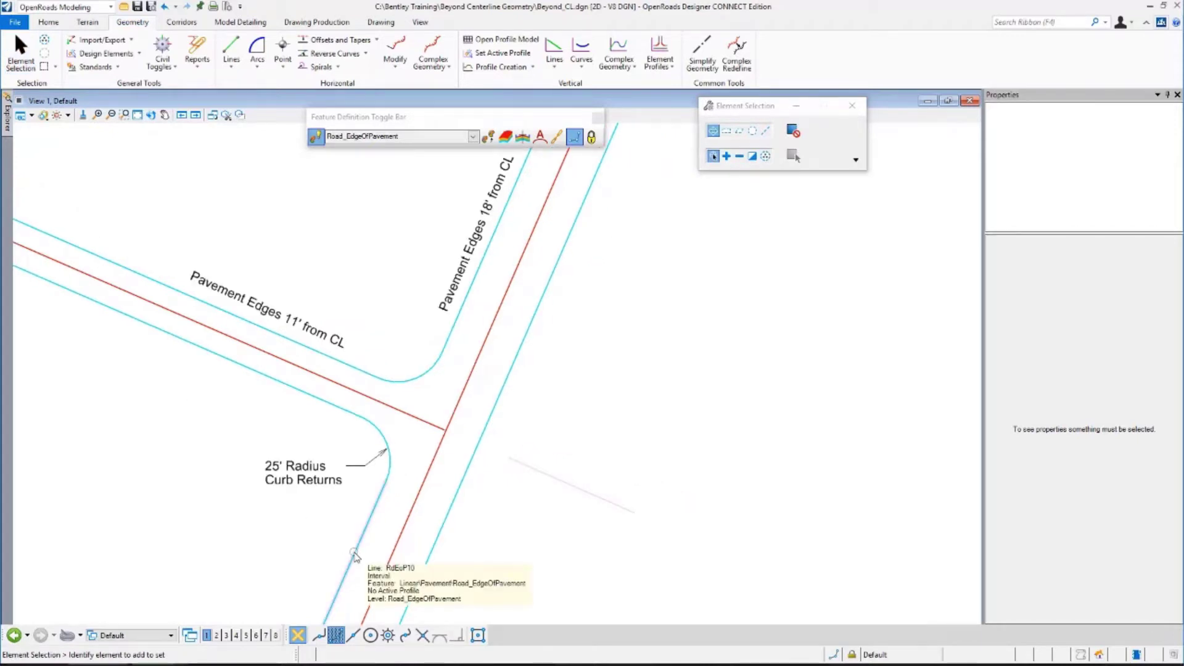
middle_drag(355, 555, 347, 462)
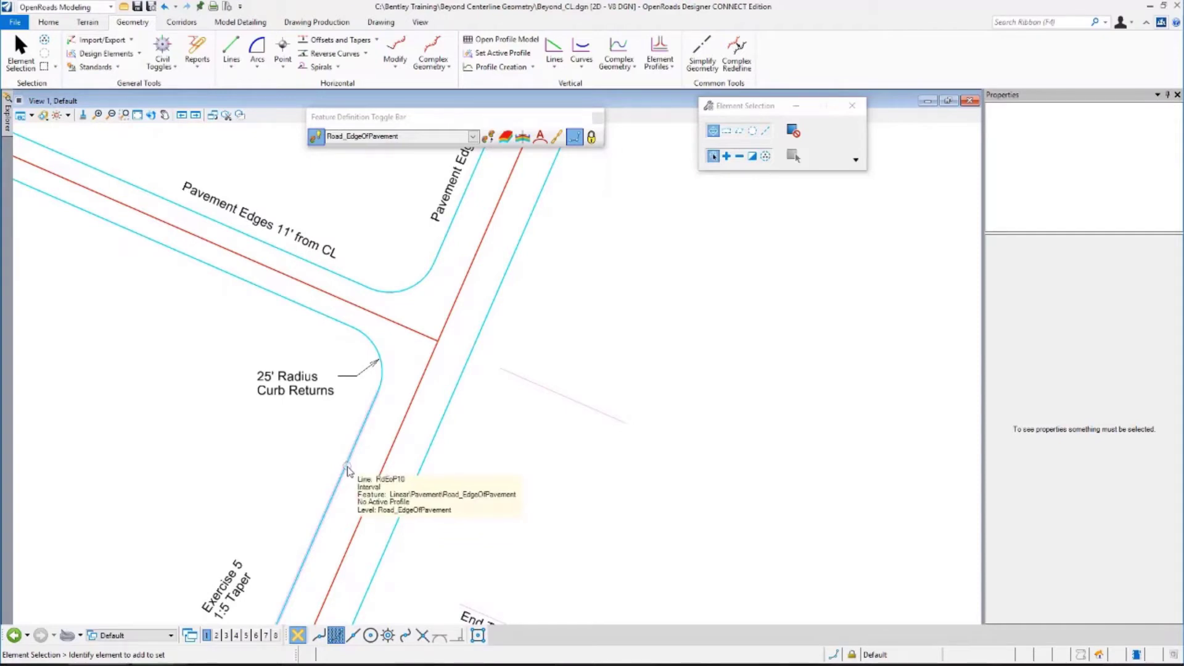
scroll(347, 469, down, 1)
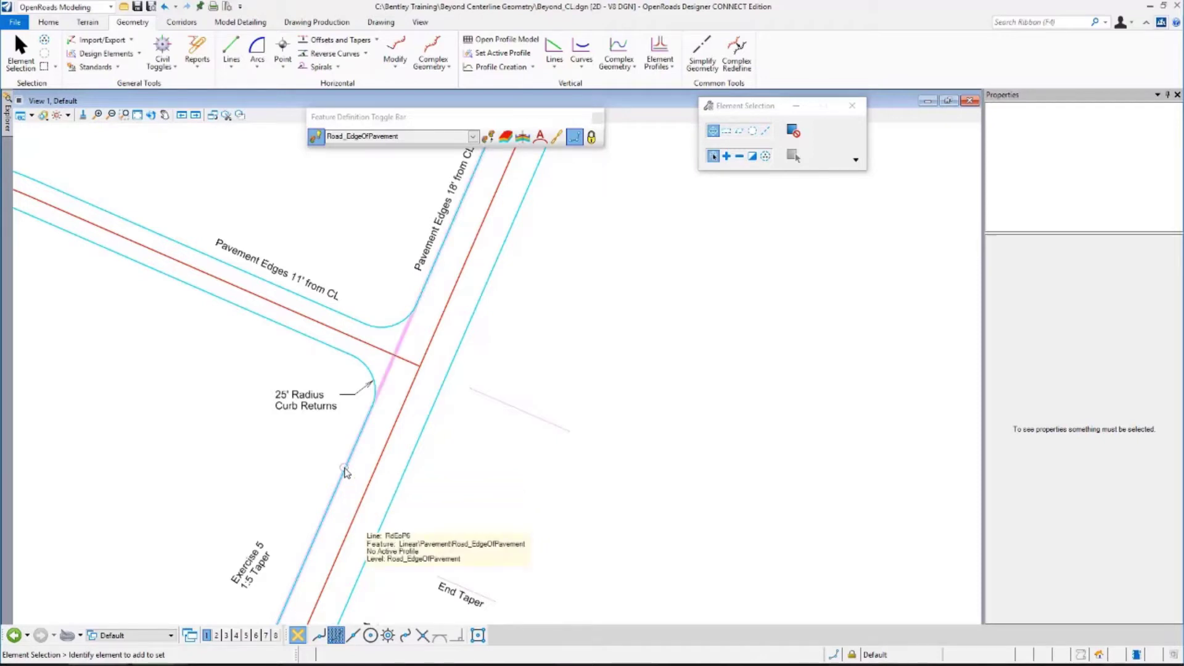
click(344, 472)
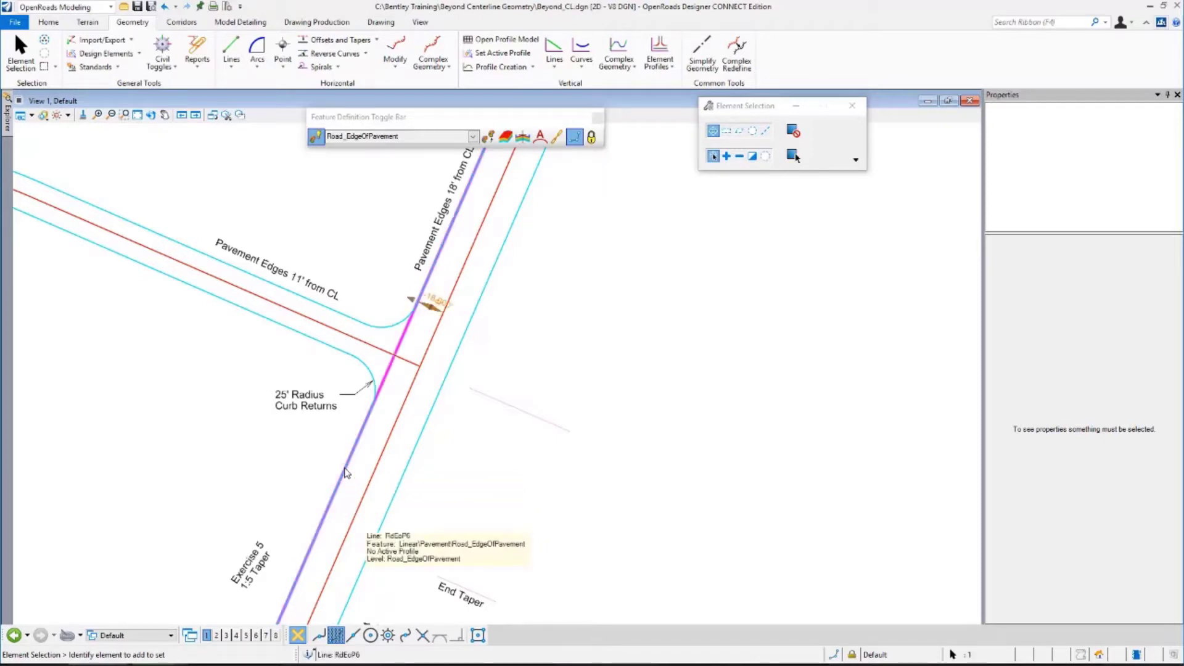
click(288, 458)
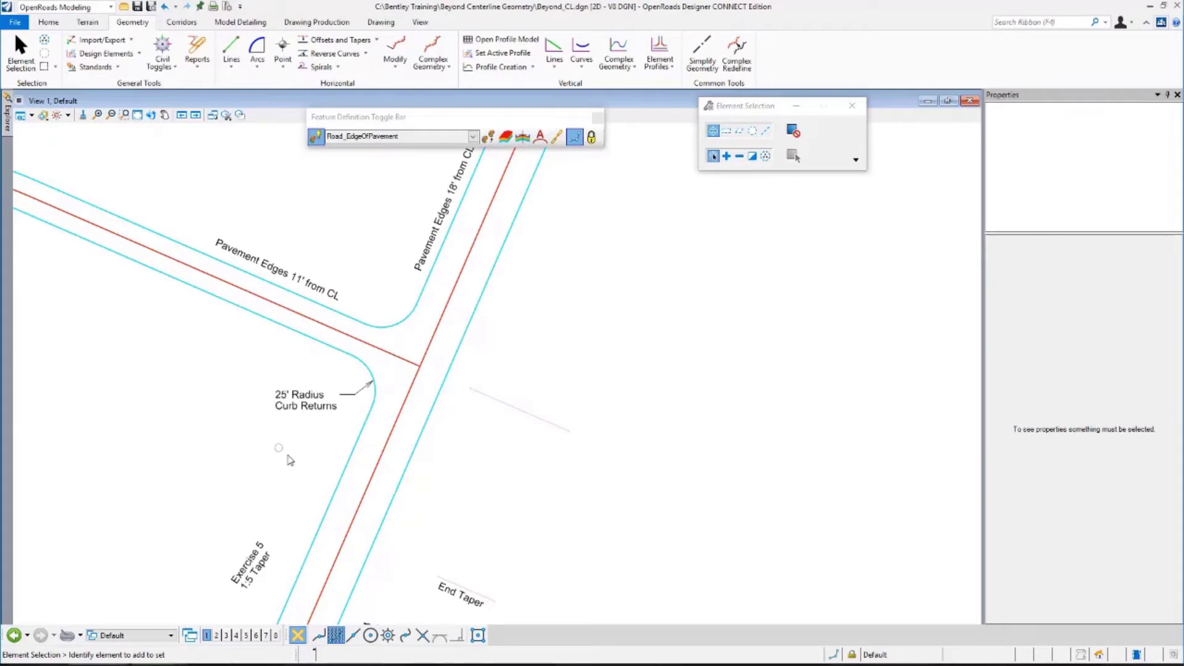
Select the base line of the main road's west pavement edge and set its offset from the centerline to -36'.
click(336, 499)
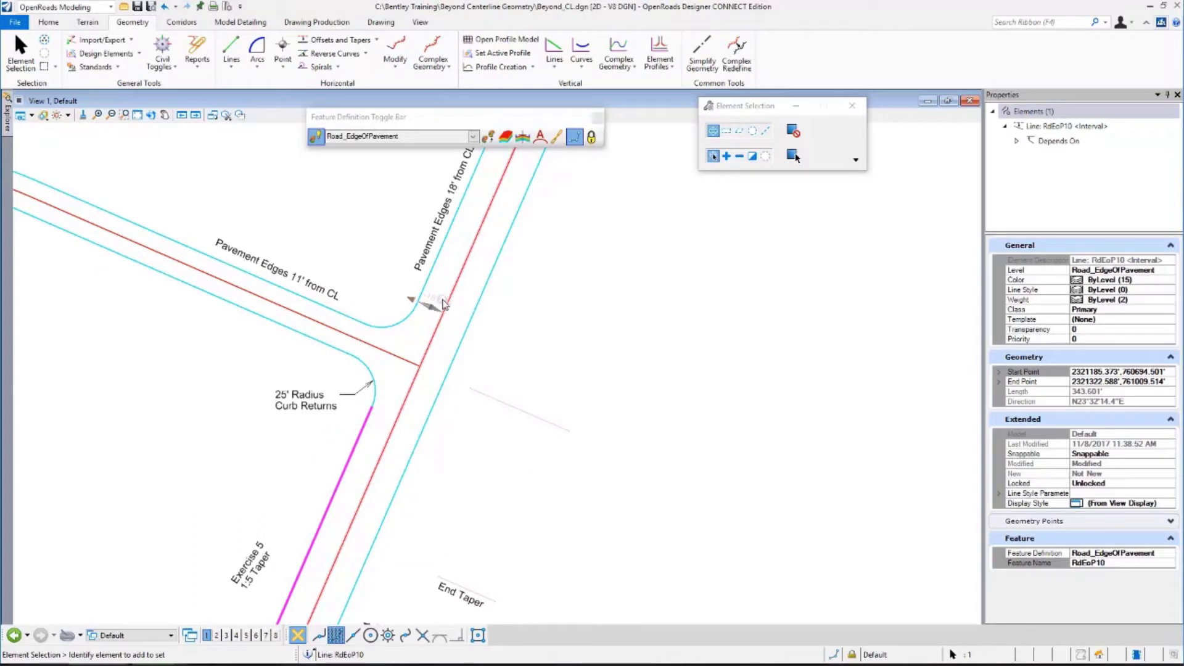
click(346, 481)
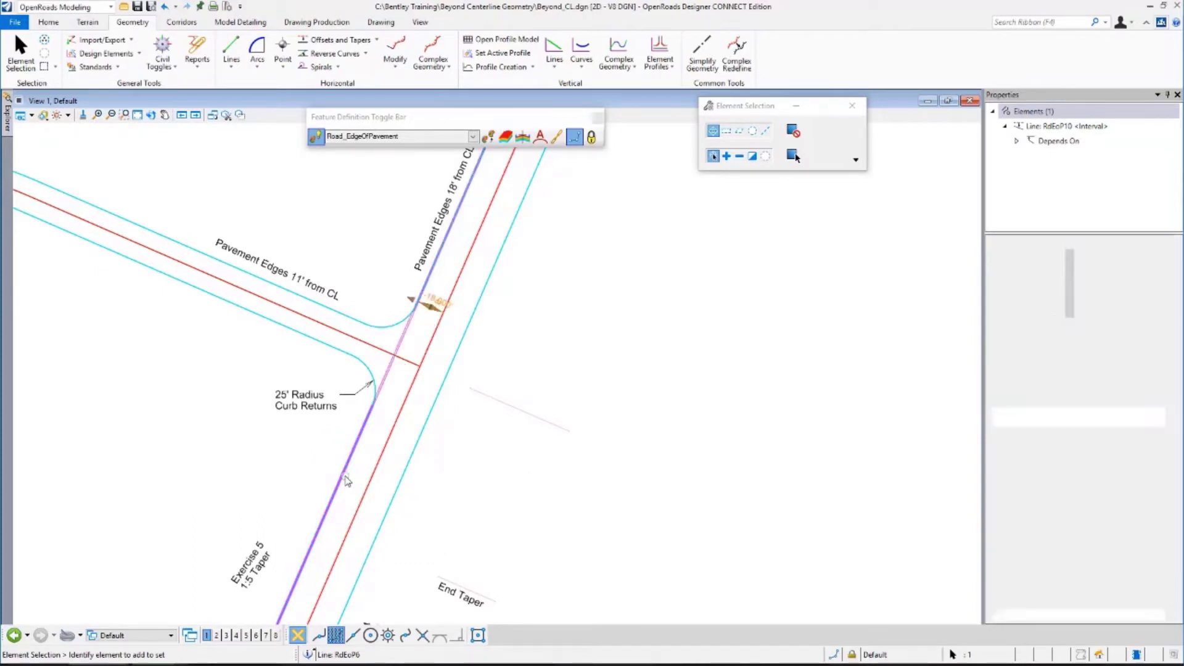
click(436, 303)
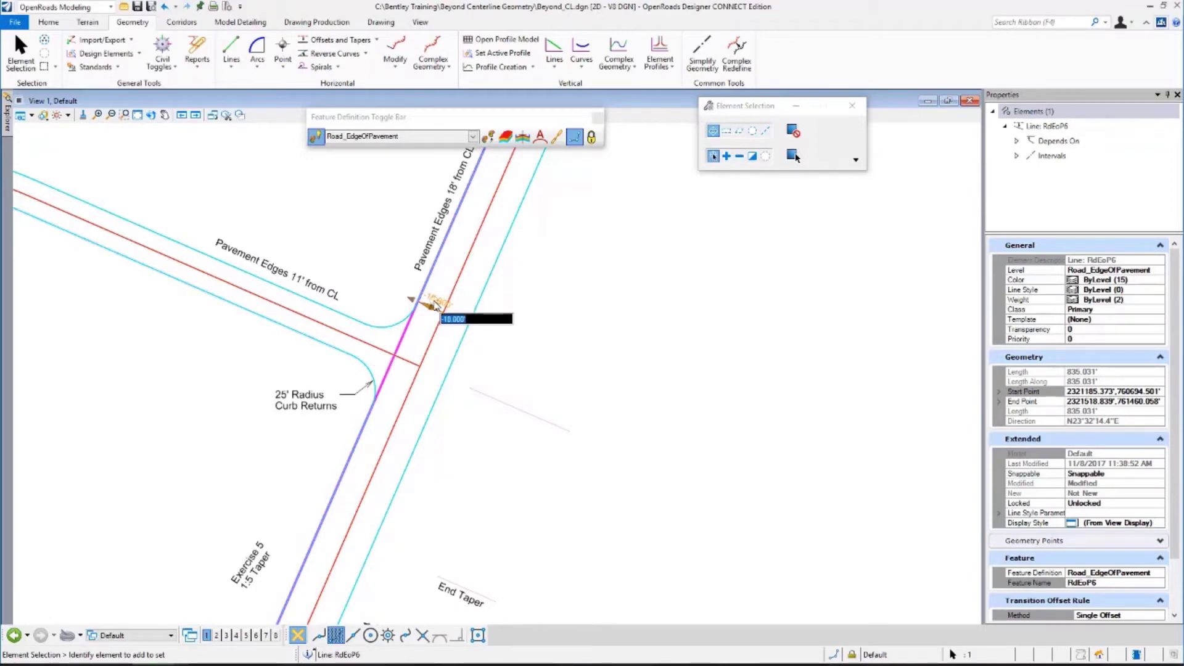
text(-36)
key(Return)
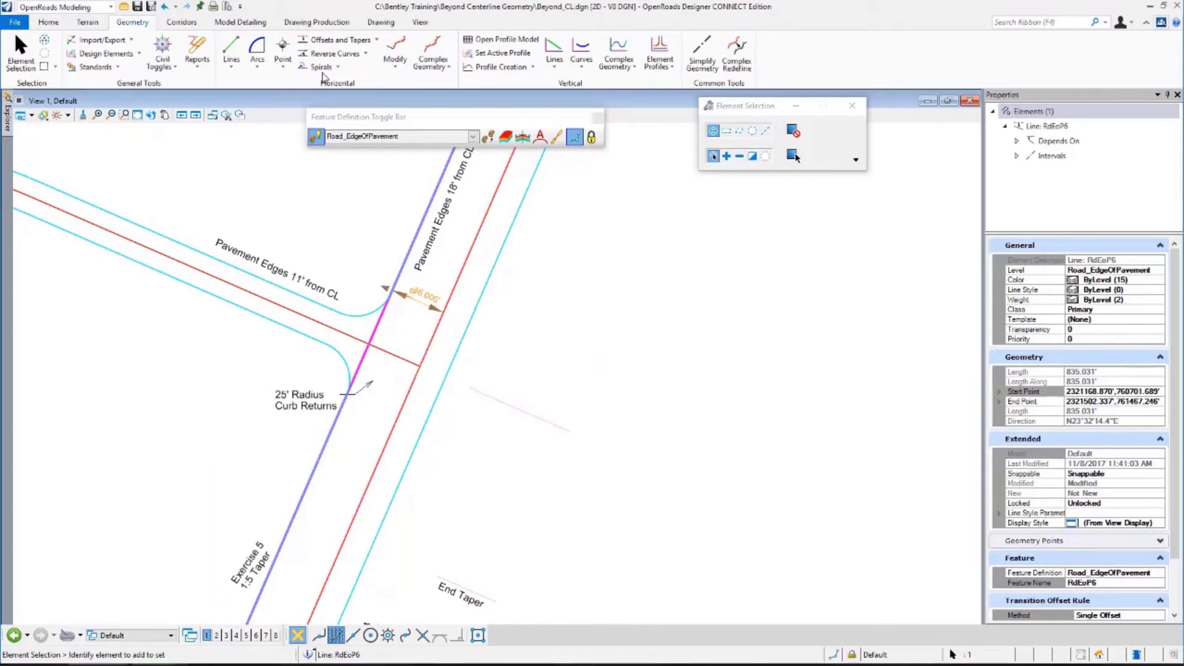
Undo the offset change so the west pavement edge is back at -18', and clear the selection.
click(169, 7)
click(435, 302)
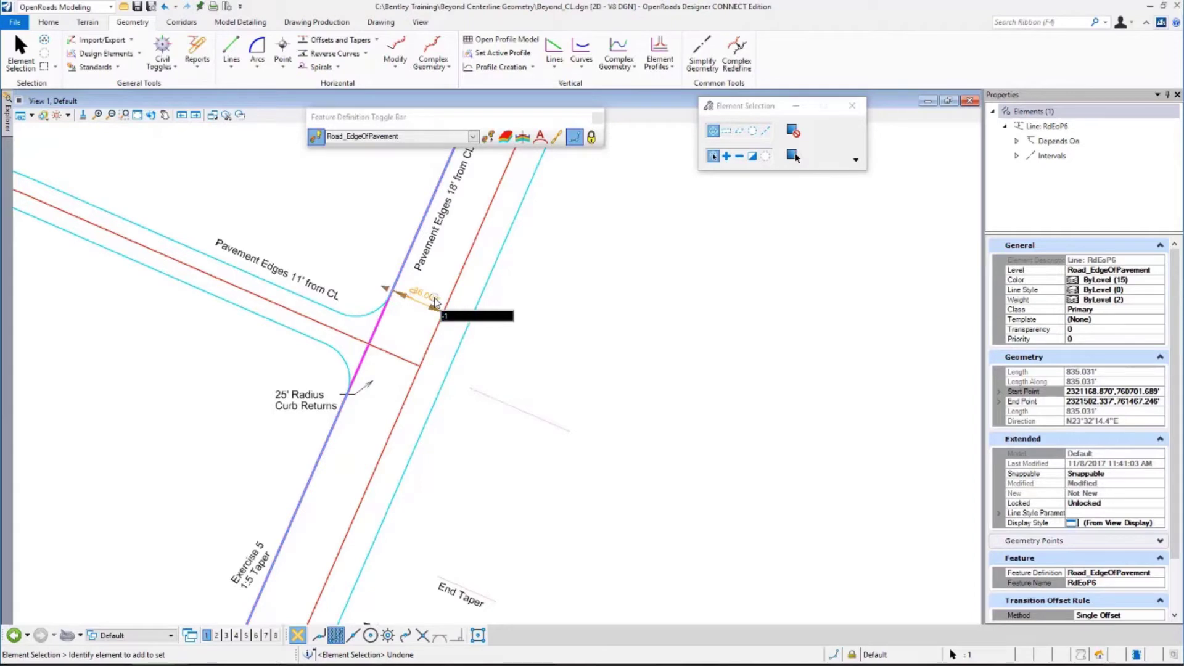
text(-18)
key(Return)
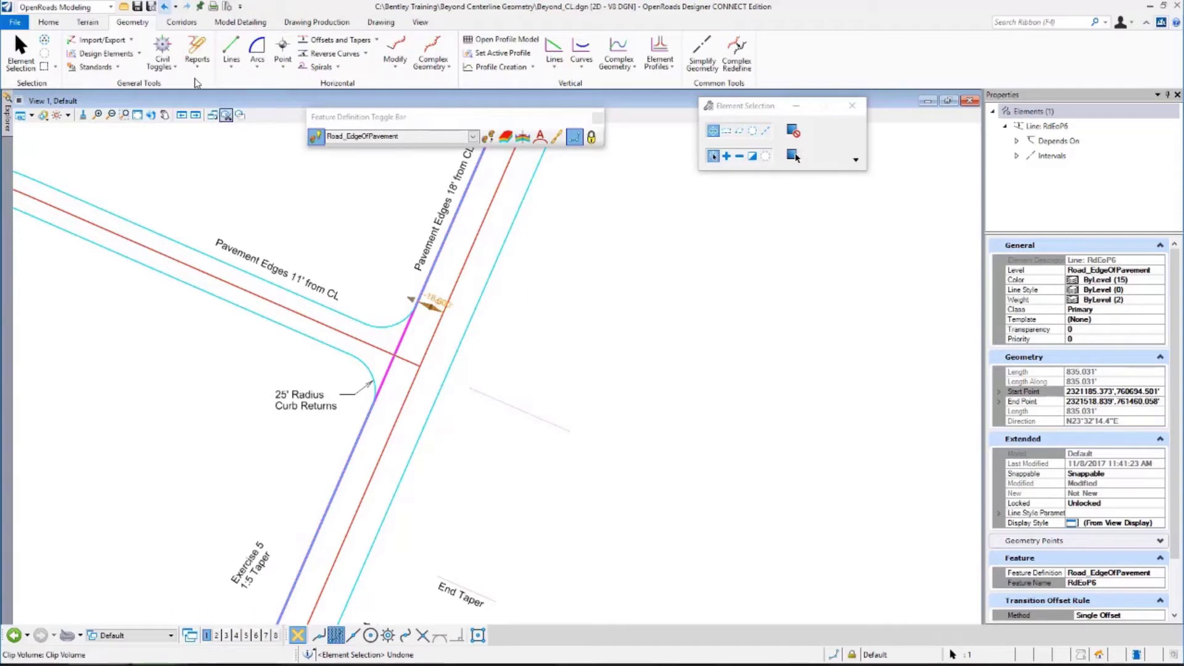
click(330, 217)
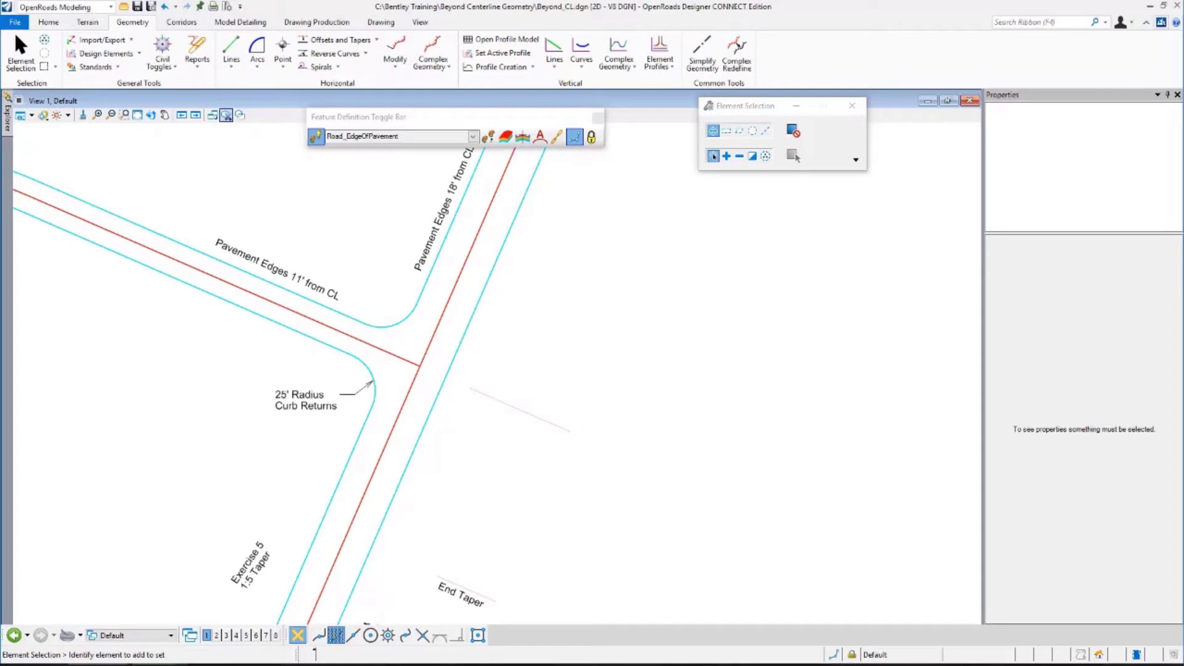
Start a Variable Offset Taper on the main road's east pavement edge near the turn lane, with the end distance unlocked.
scroll(96, 313, down, 2)
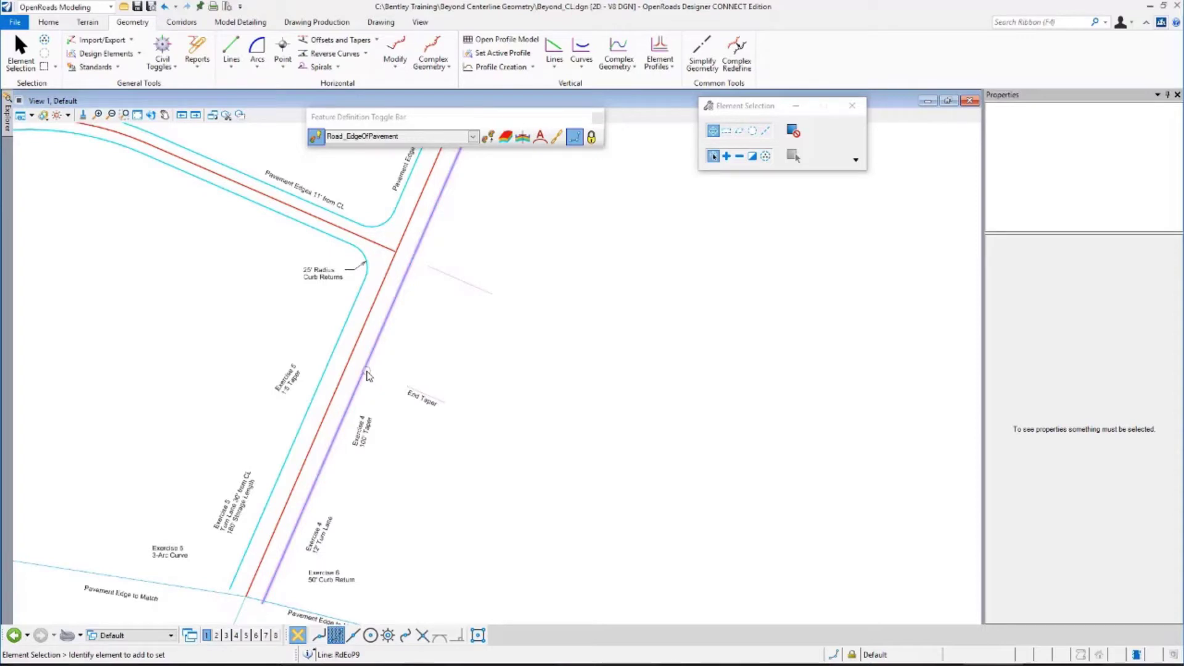
click(425, 400)
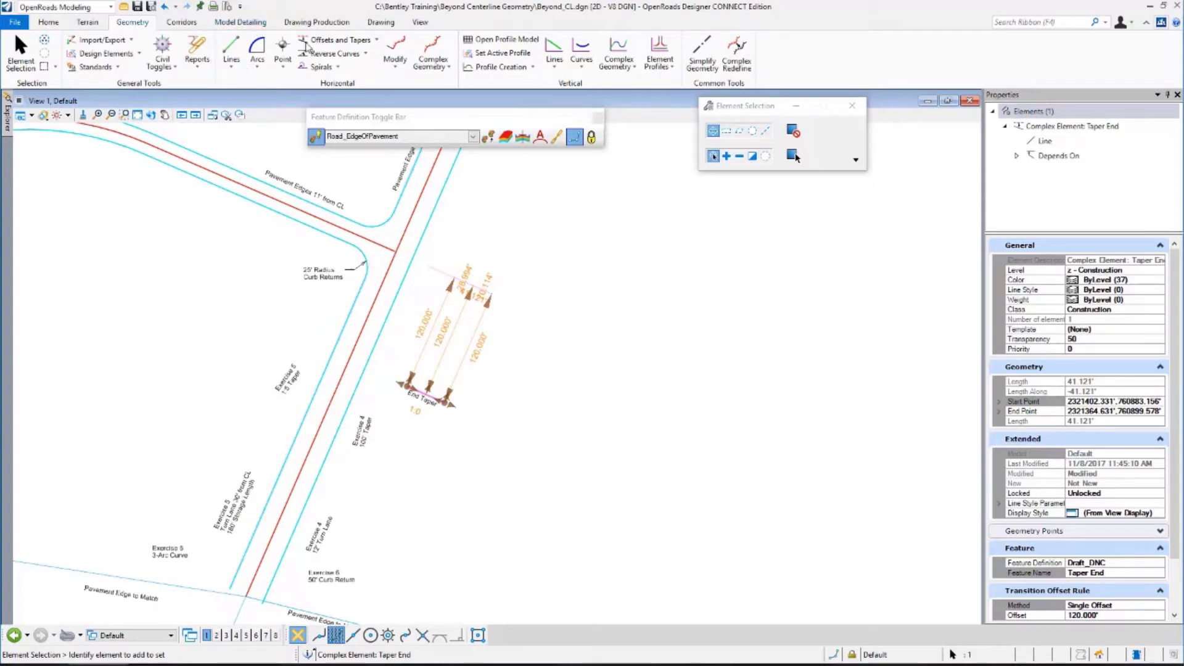
click(376, 40)
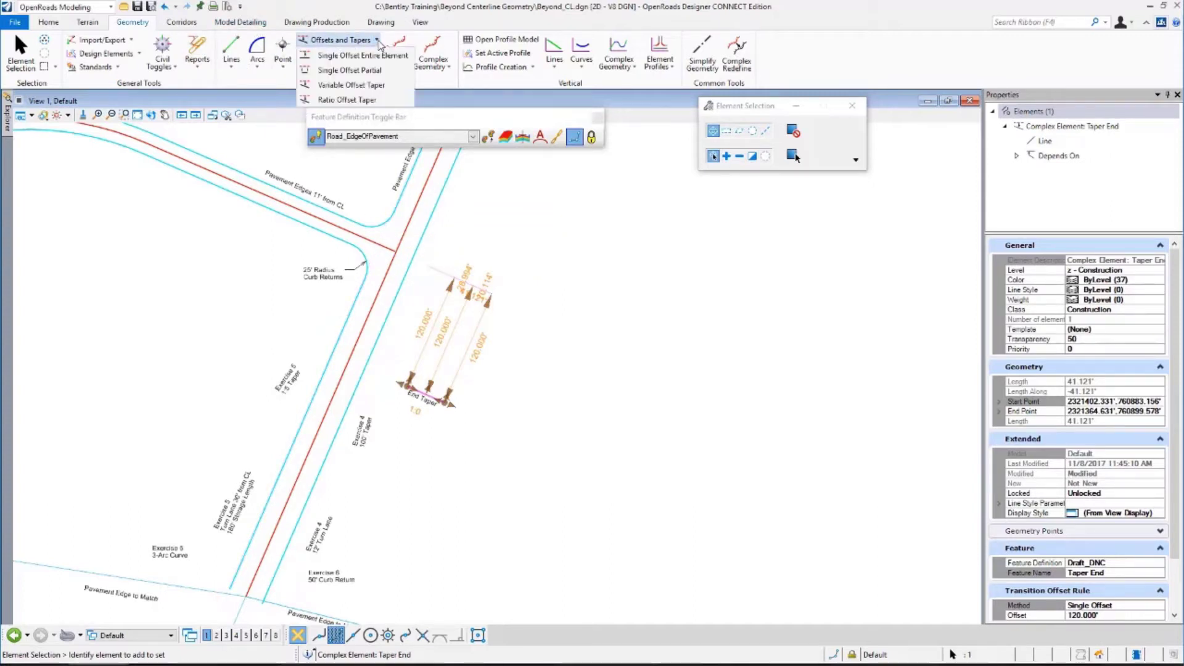
click(372, 84)
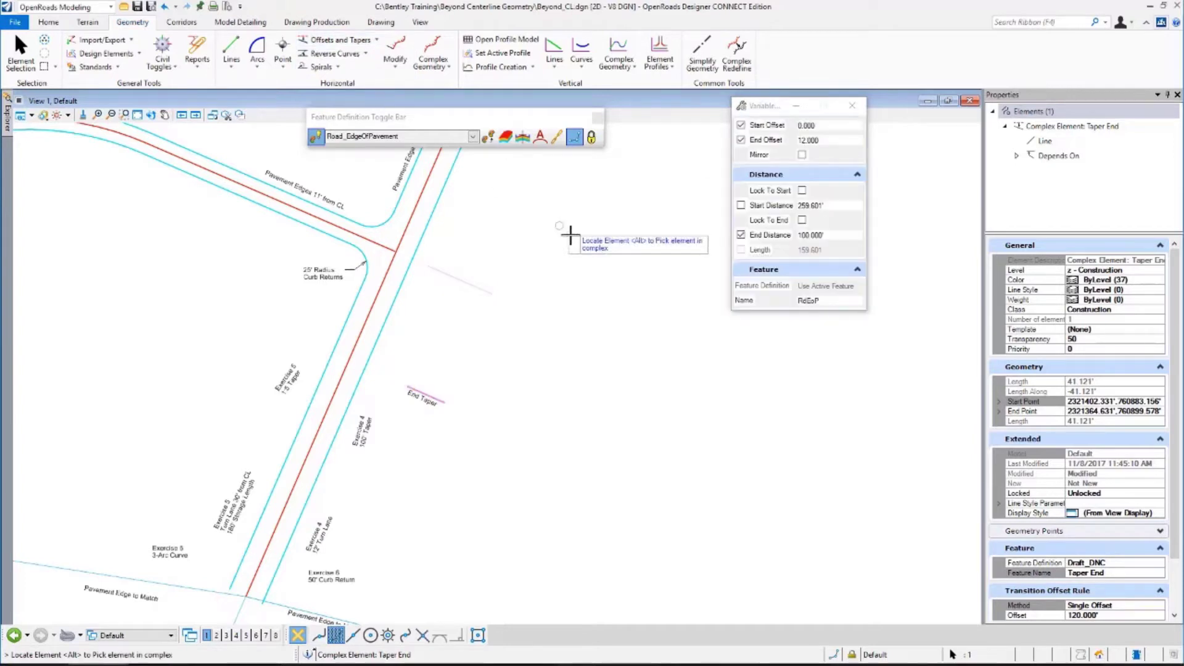
click(741, 236)
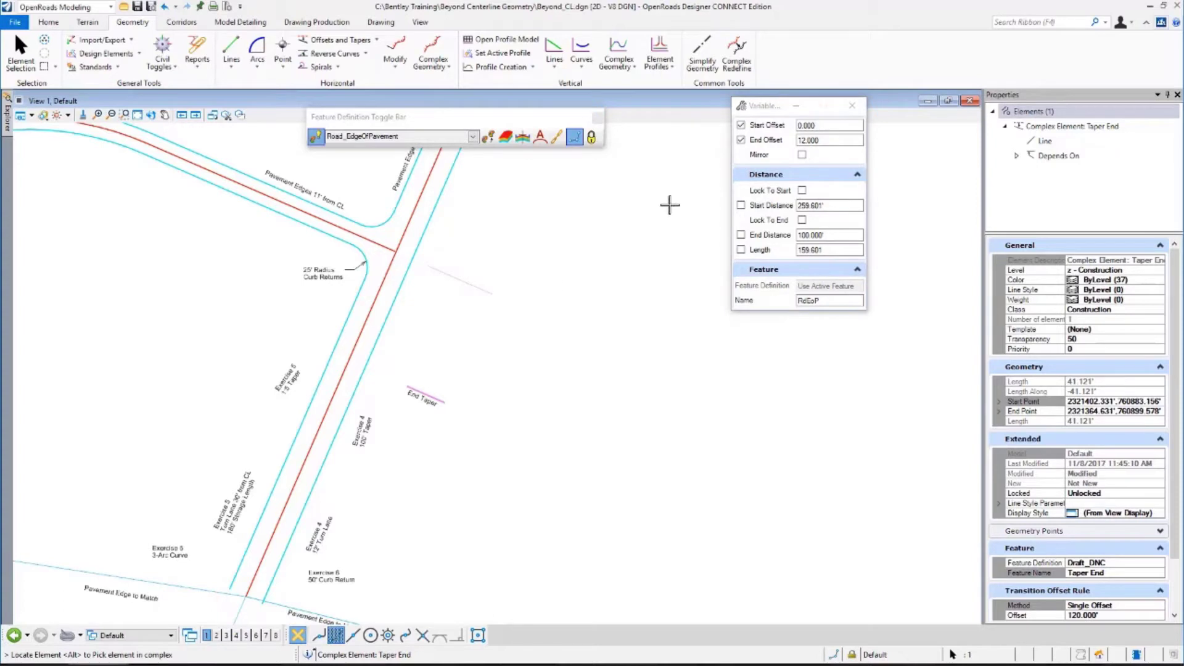
click(322, 457)
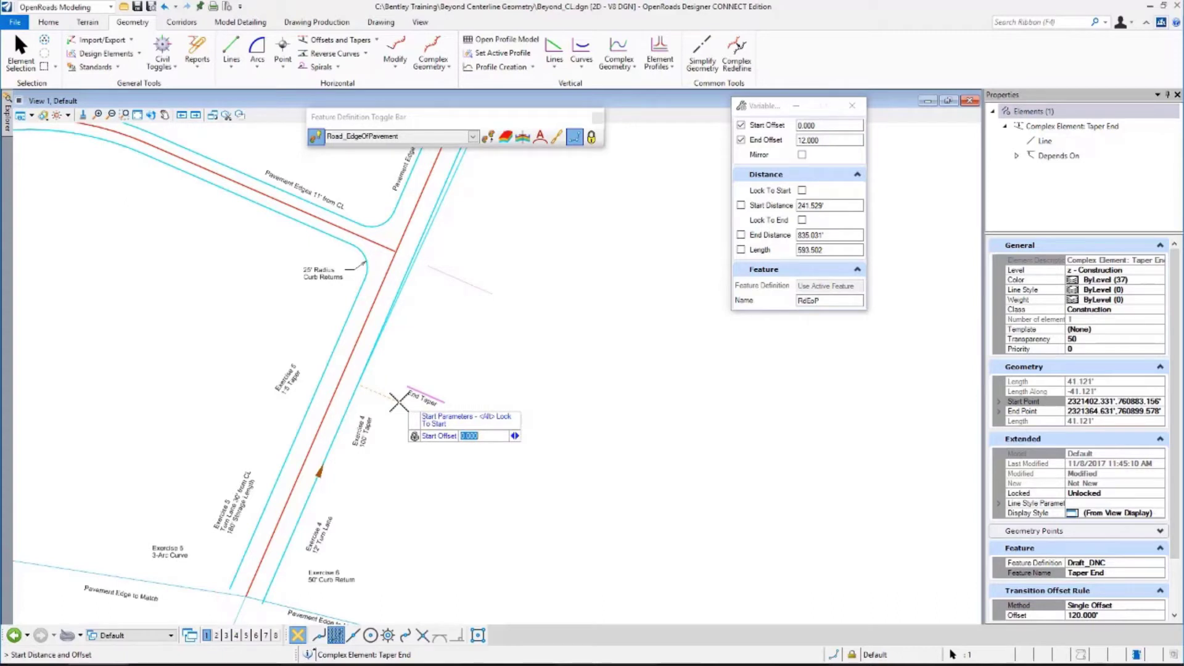
Start the taper with a 0 offset, snapped to the near end of the End Taper line.
click(397, 401)
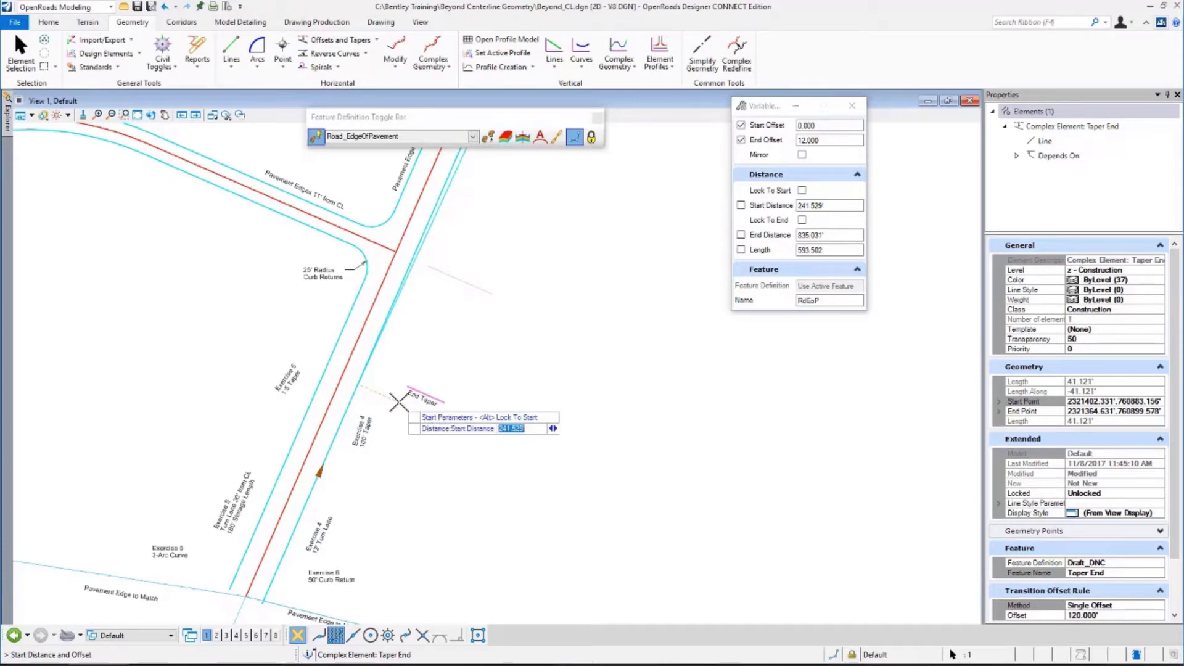
right_click(398, 401)
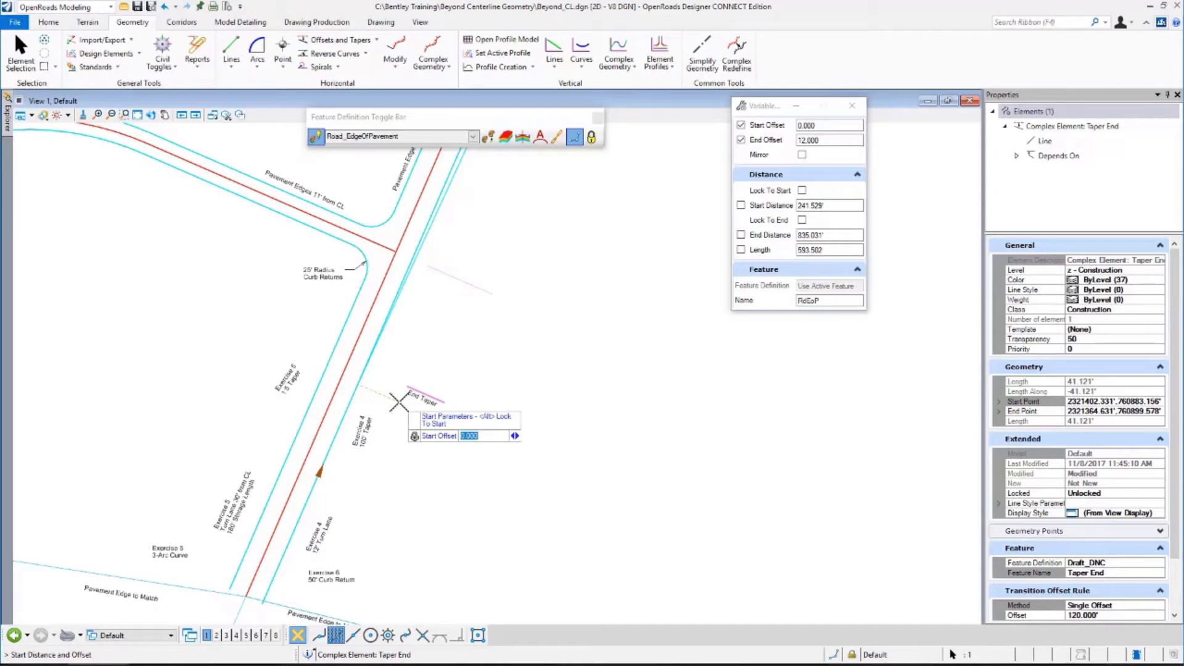
click(397, 401)
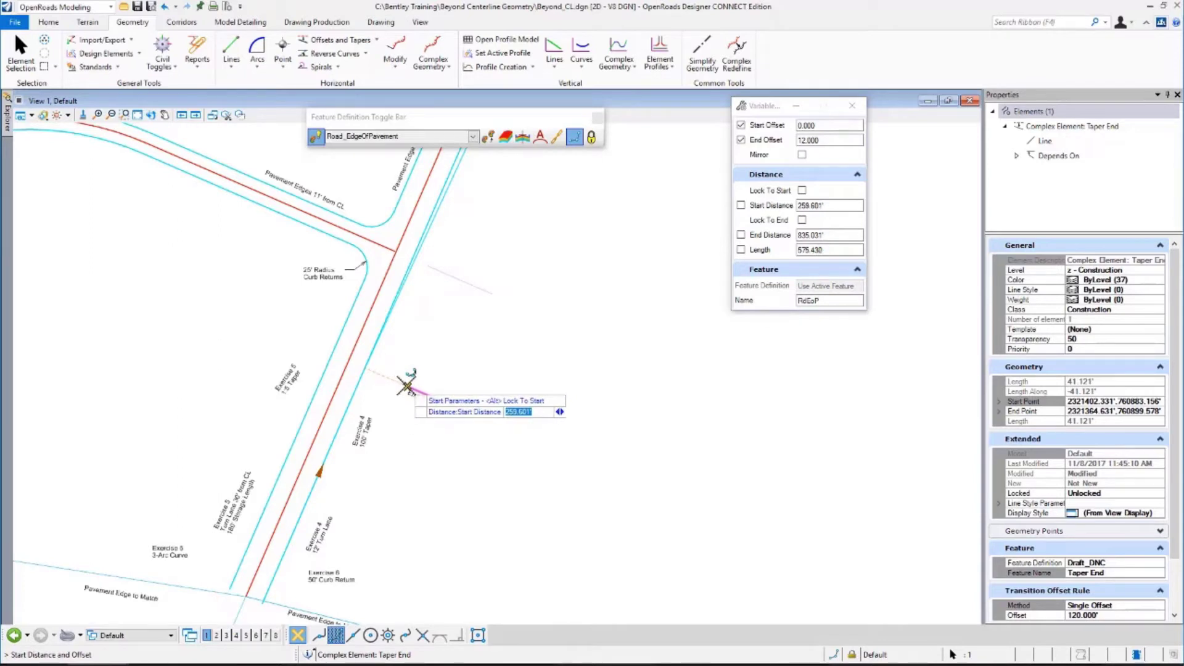
click(406, 386)
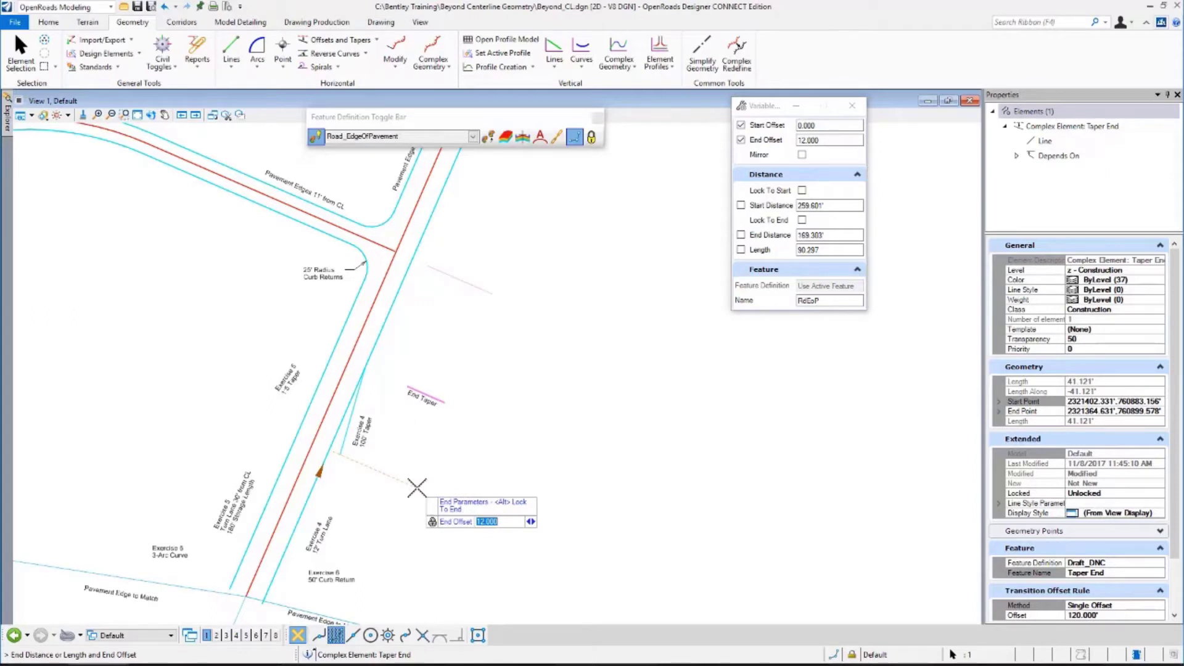
Complete the variable offset taper with a 12' end offset and a 100' length, without mirroring, and exit the command.
click(416, 487)
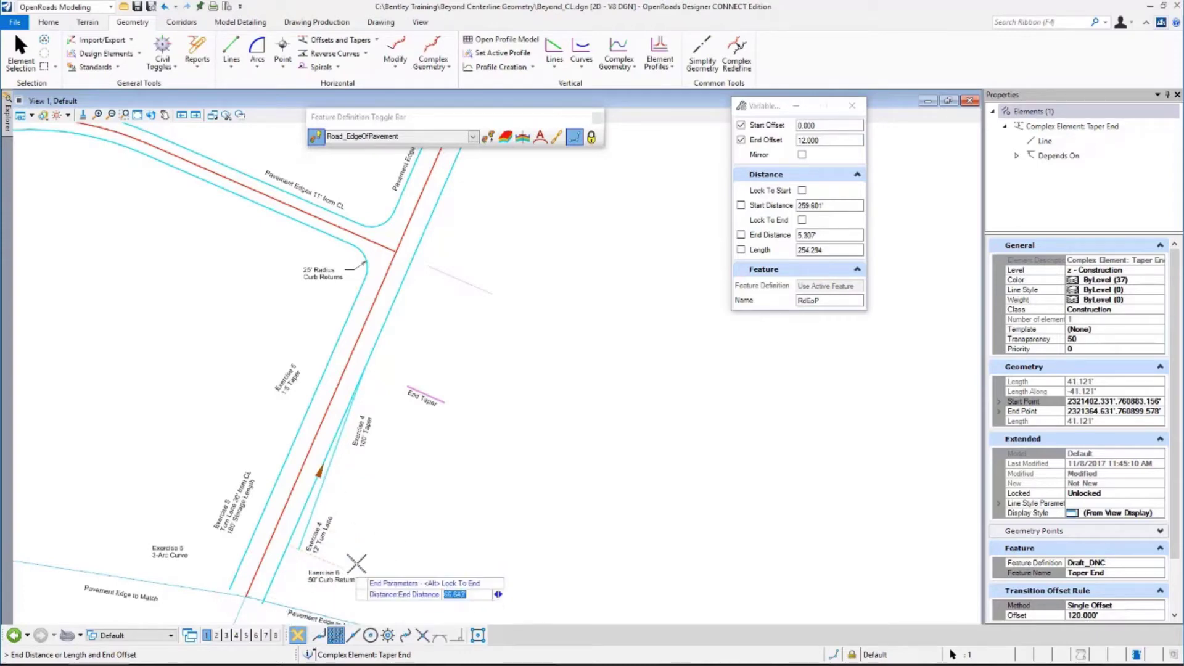
key(Right)
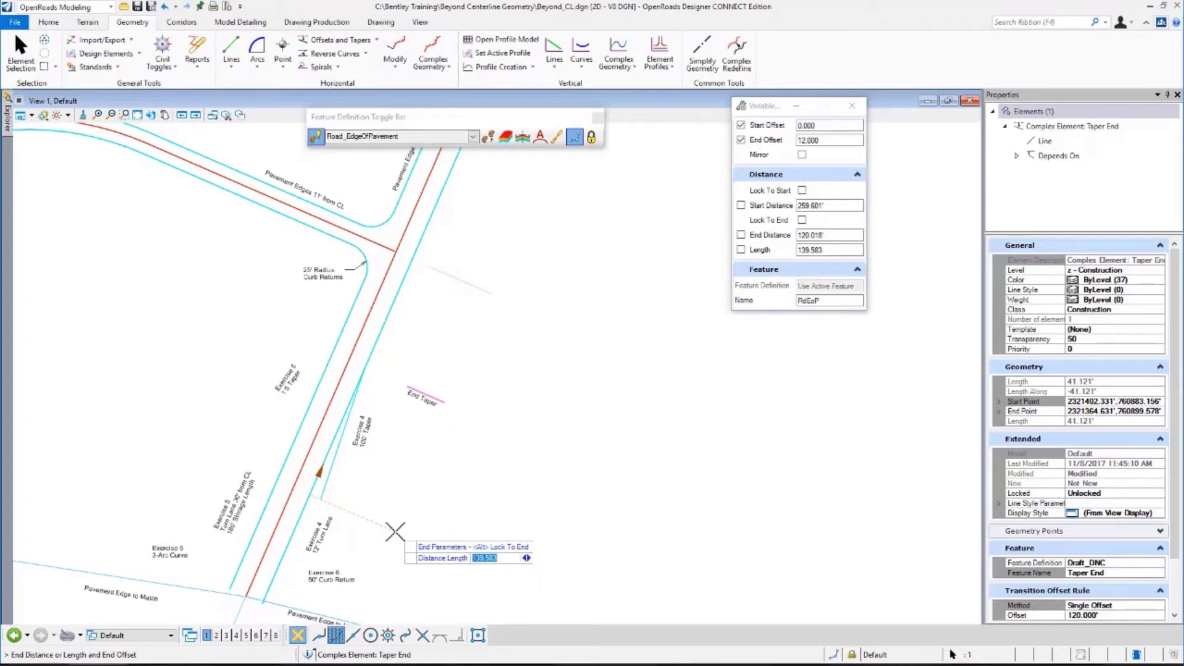
text(100)
key(Return)
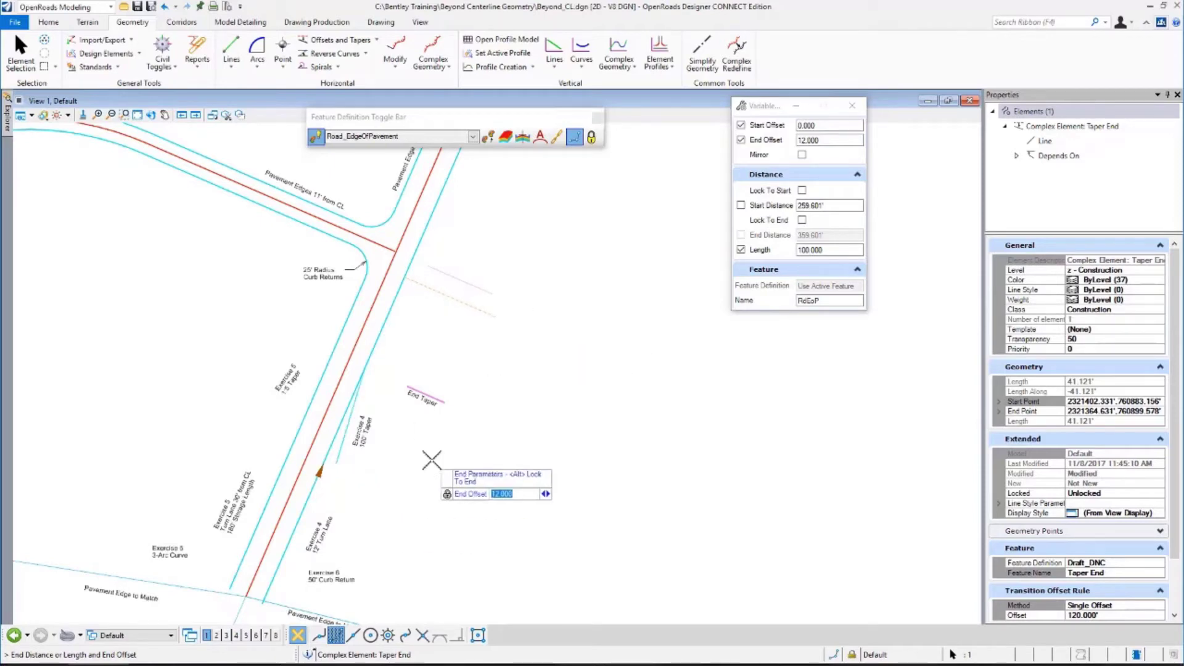
click(440, 500)
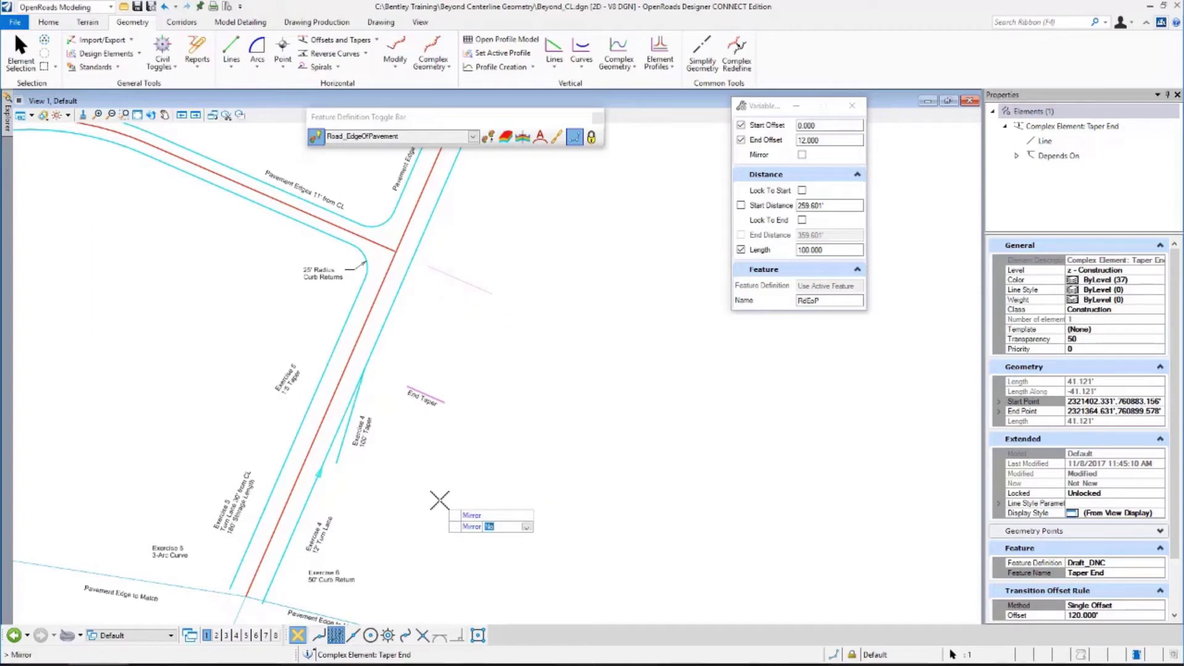
click(440, 500)
right_click(409, 428)
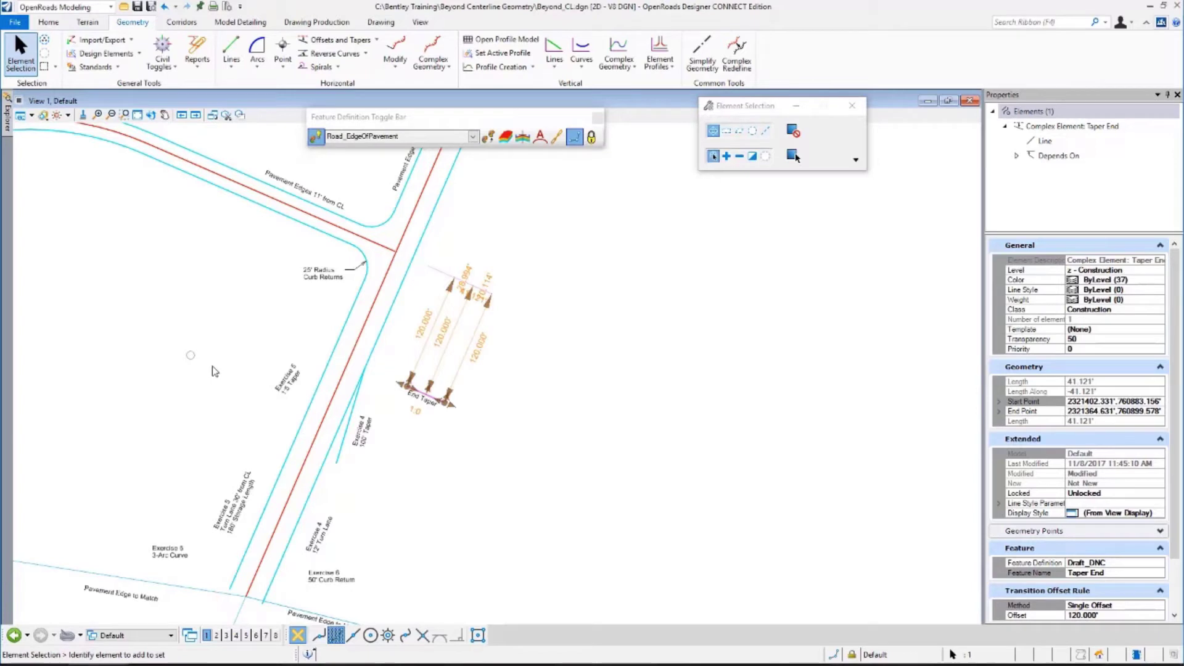
Check the new taper, and move the End Taper line along the road to an offset of about 63'.
click(345, 443)
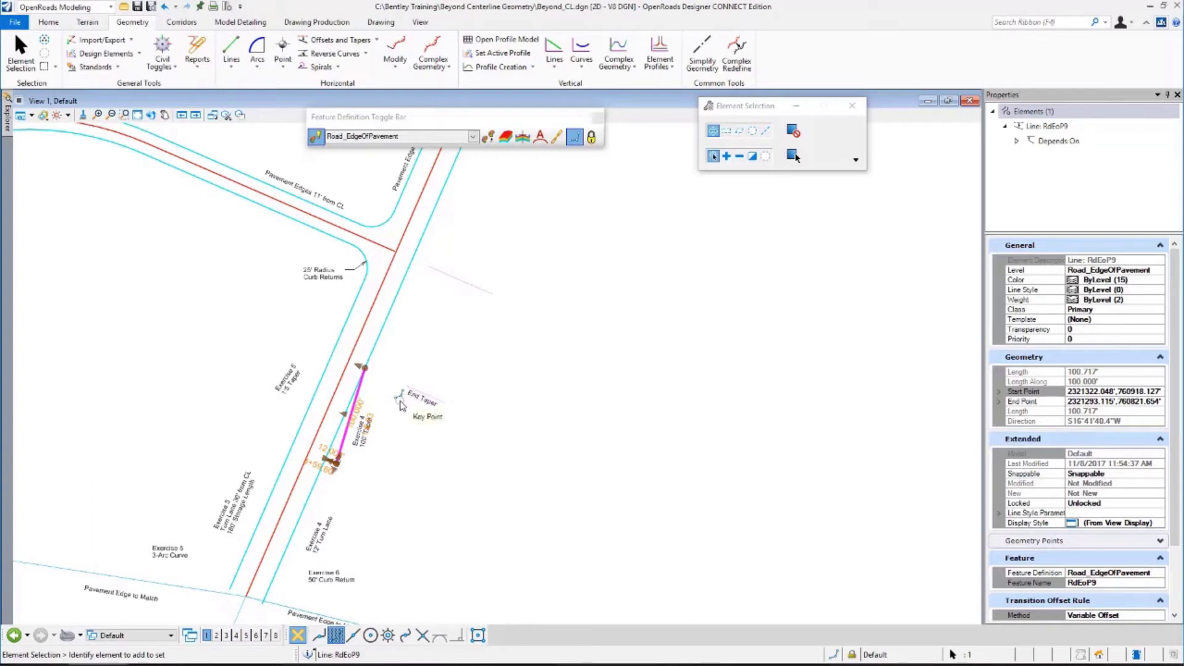
click(434, 398)
drag(429, 396, 444, 340)
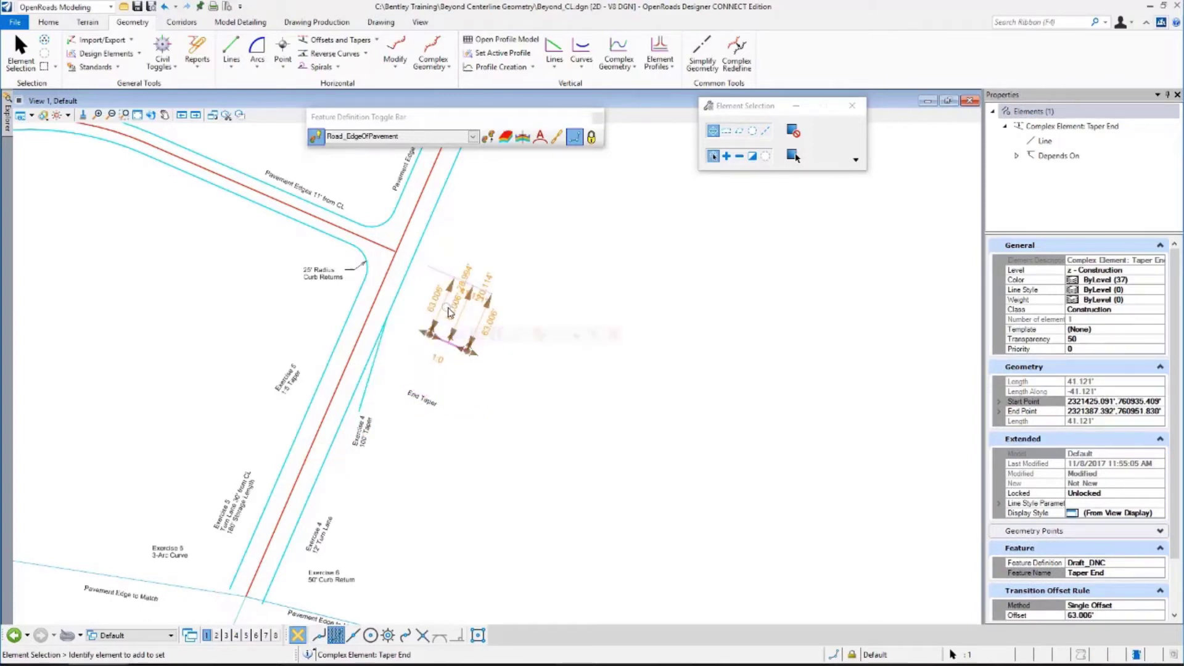
Set the End Taper line's offset to 140' and clear the selection.
click(451, 312)
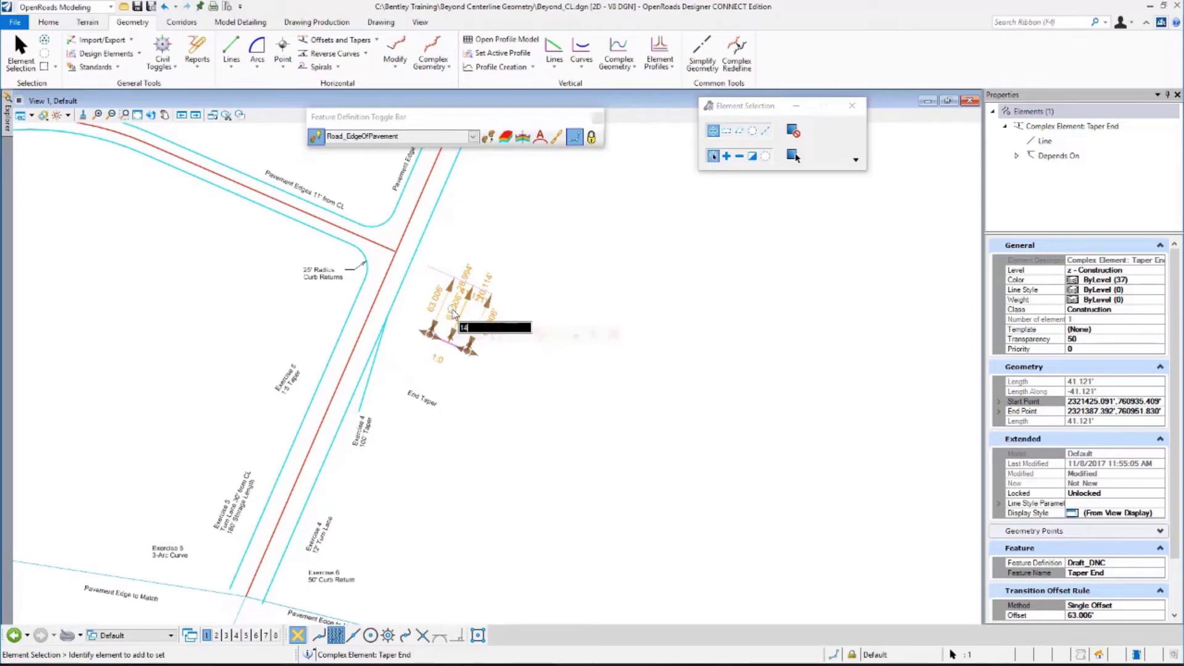
key(Return)
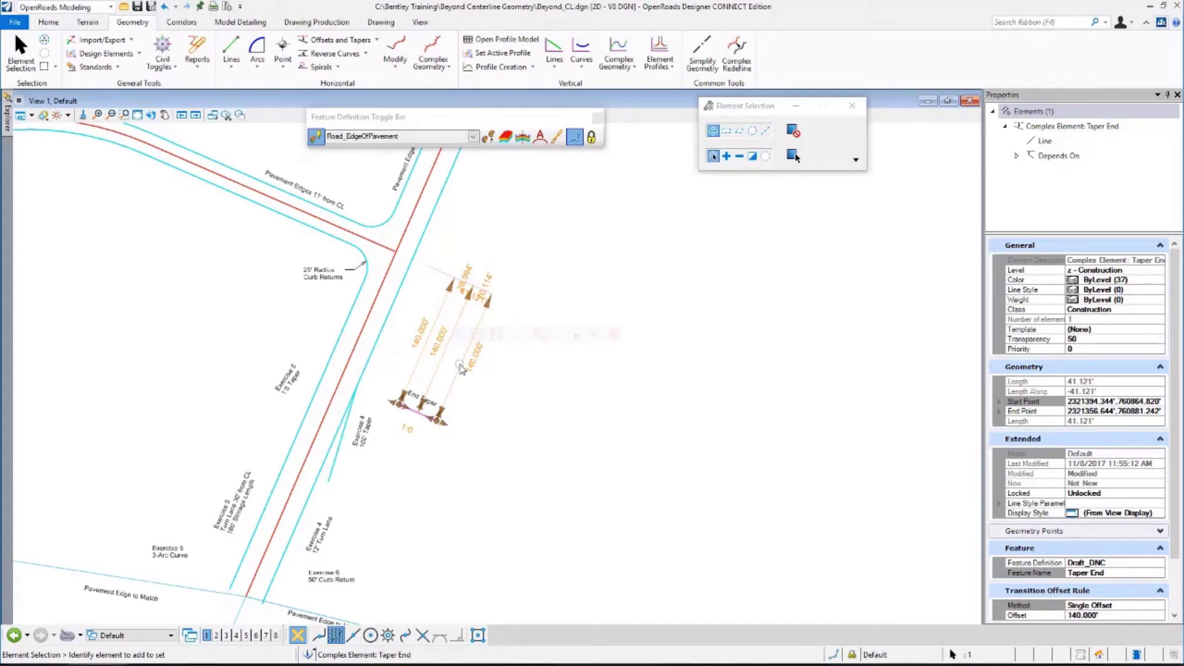
click(456, 463)
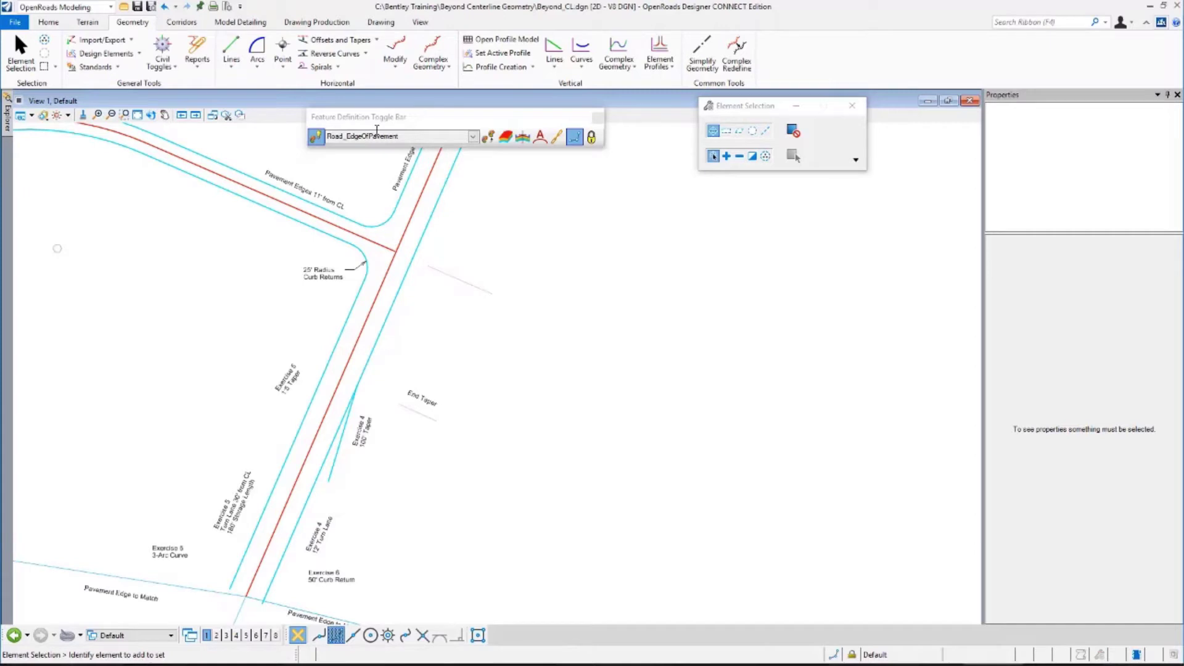
click(338, 39)
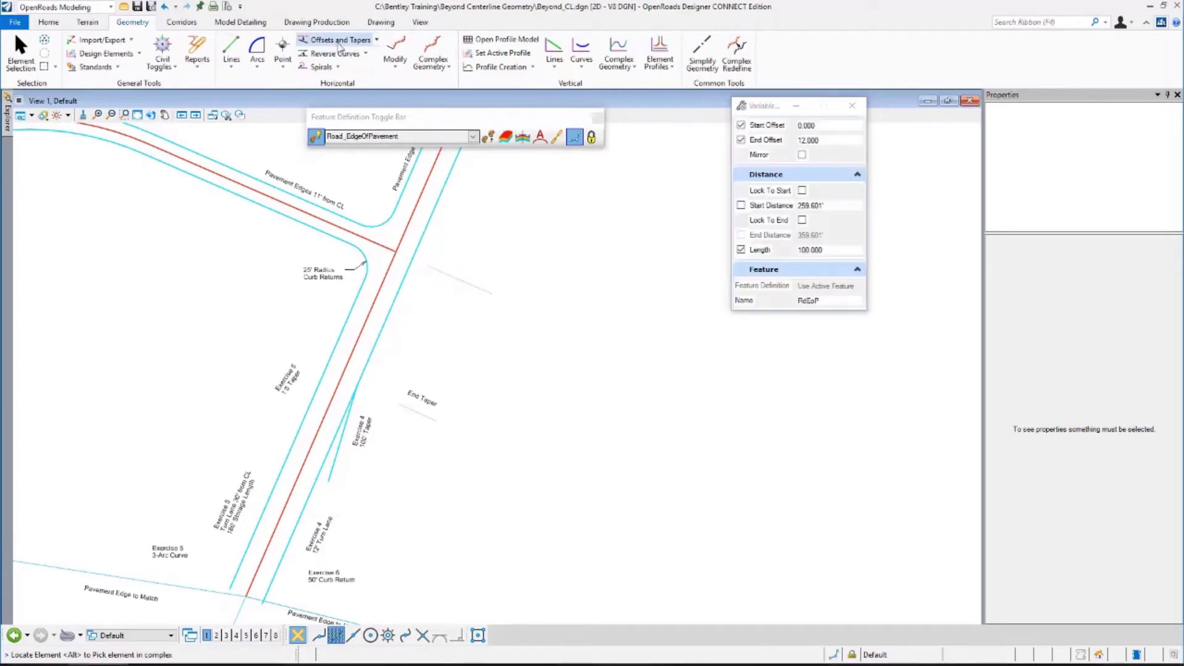
click(376, 41)
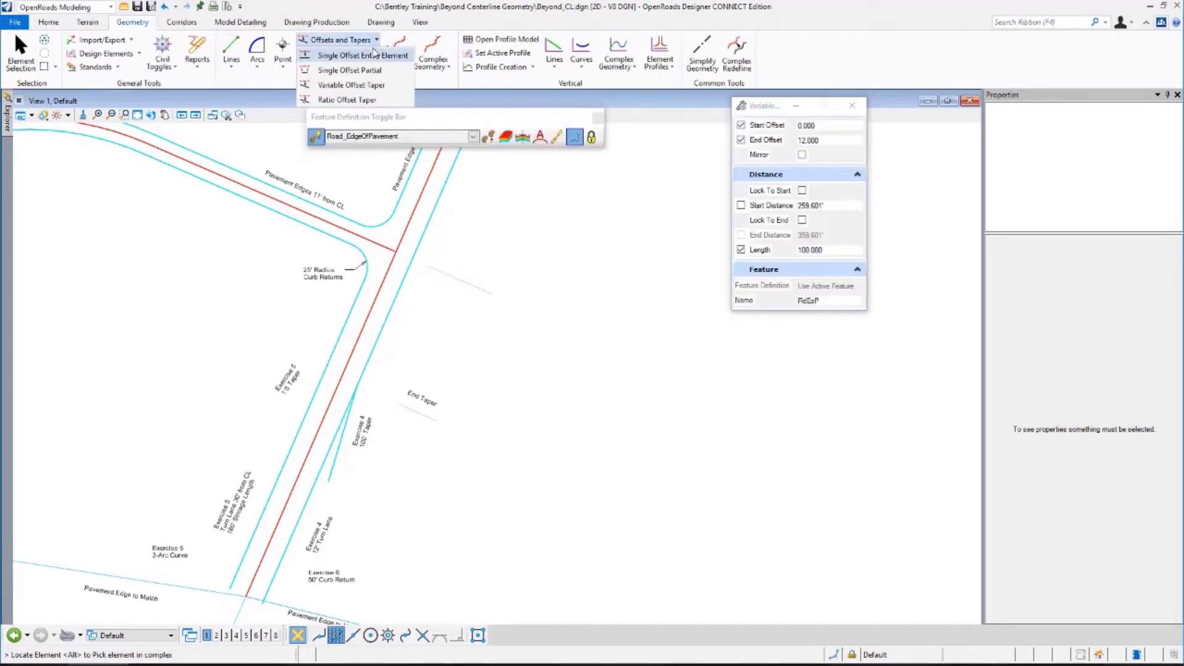
click(361, 55)
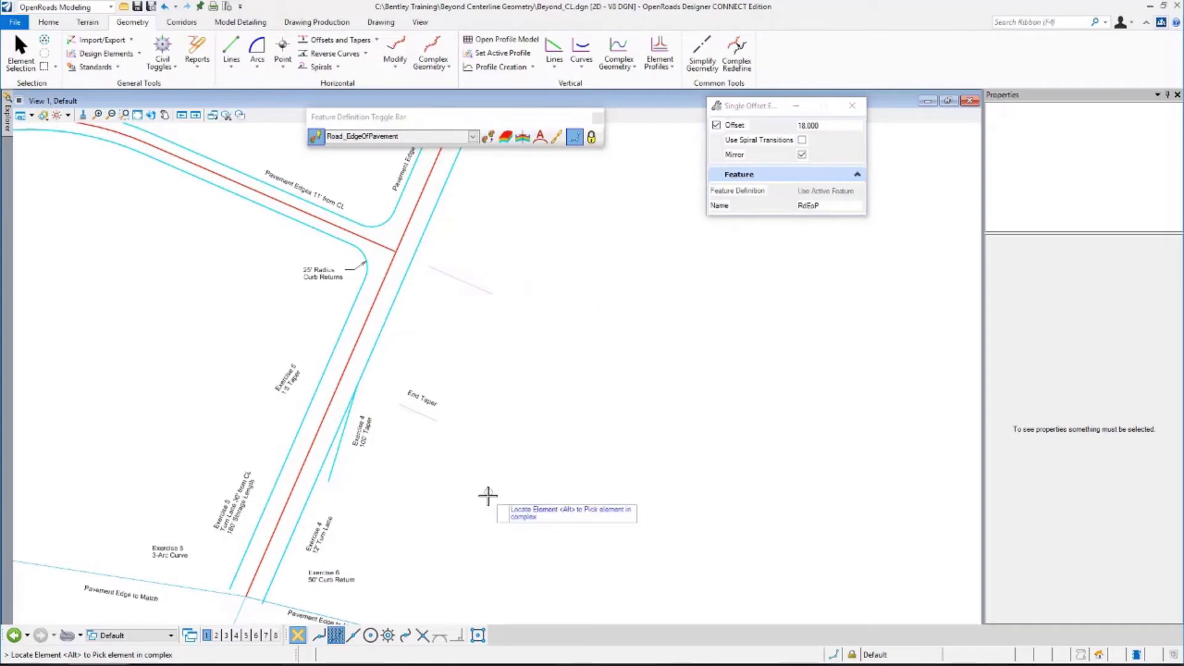
Create a 30' Single Offset Partial from the main road centerline, locked to its start and ending at the taper's wide end, without mirroring.
click(377, 40)
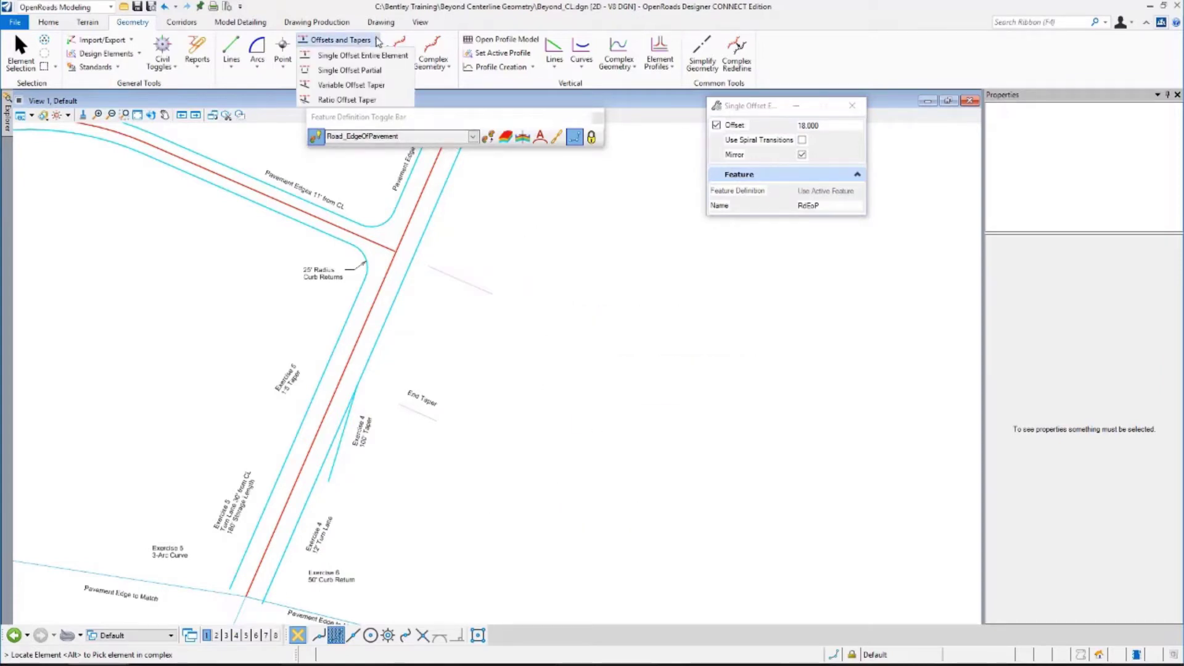
click(372, 71)
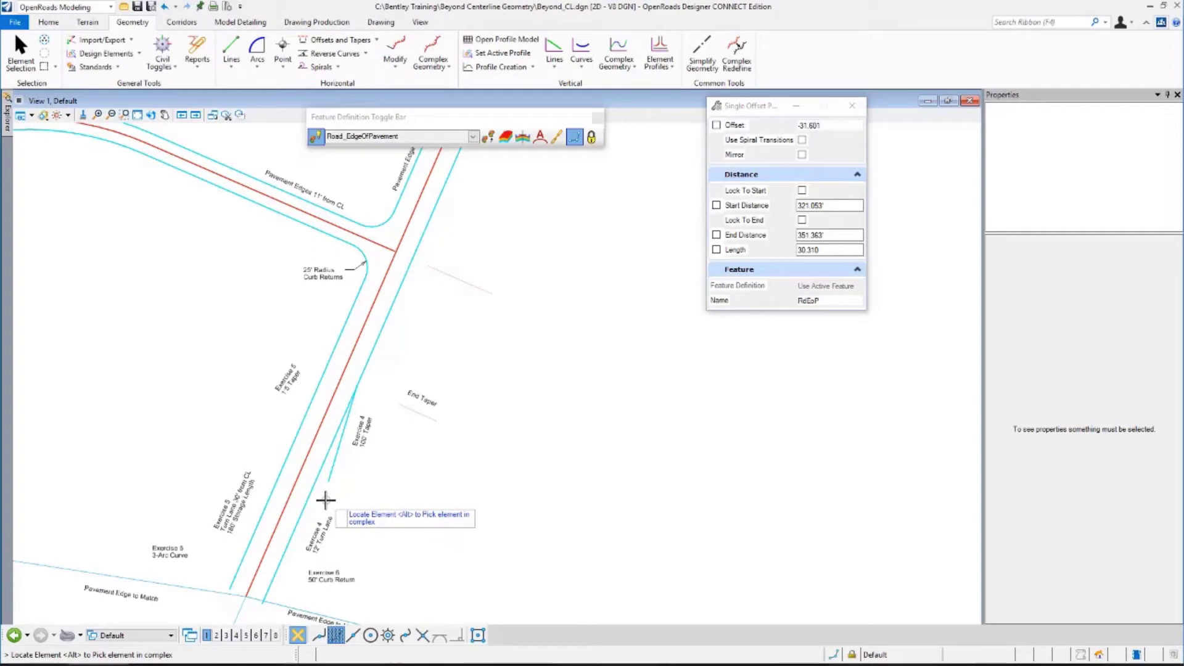
click(294, 490)
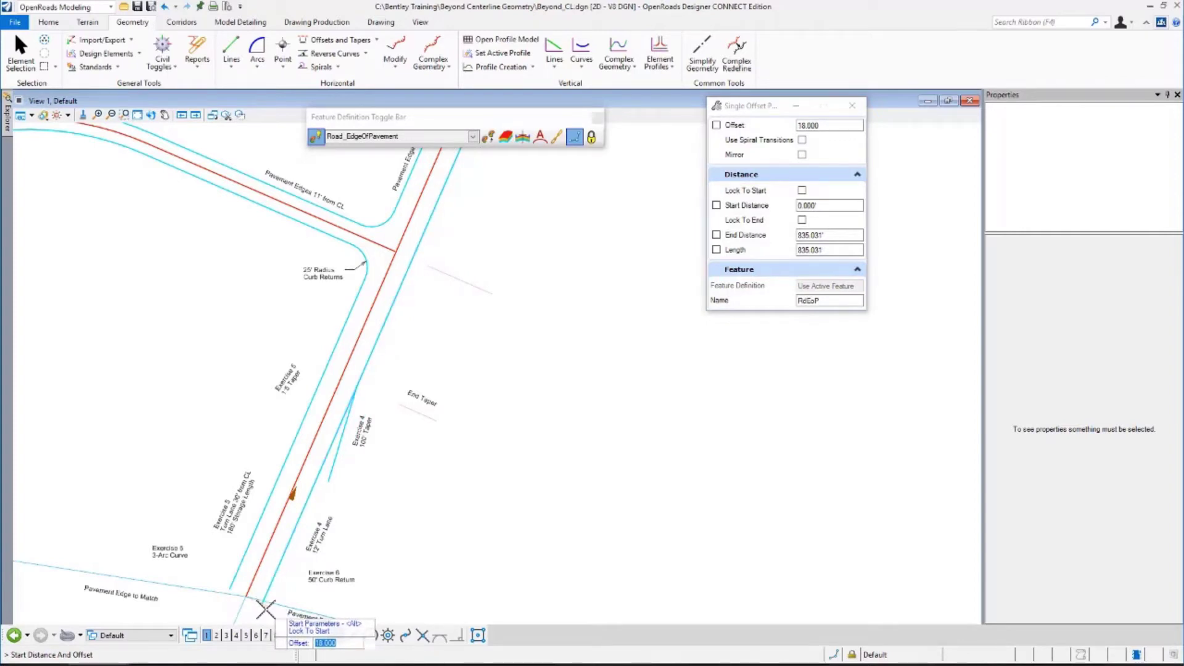
key(alt)
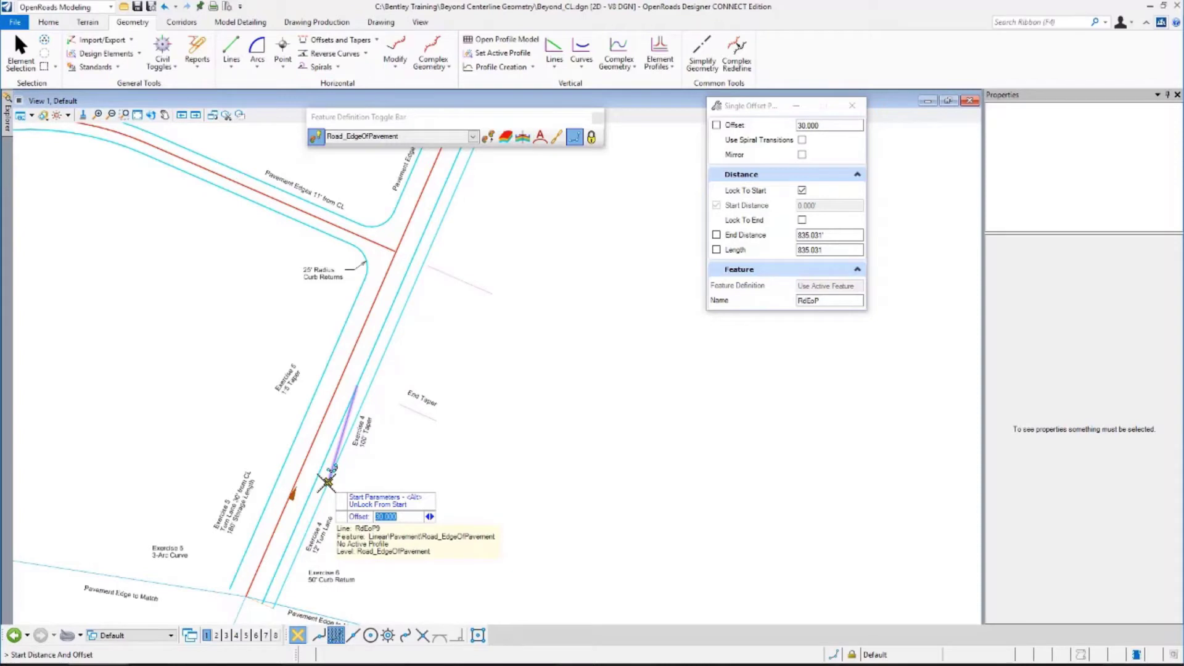
click(327, 483)
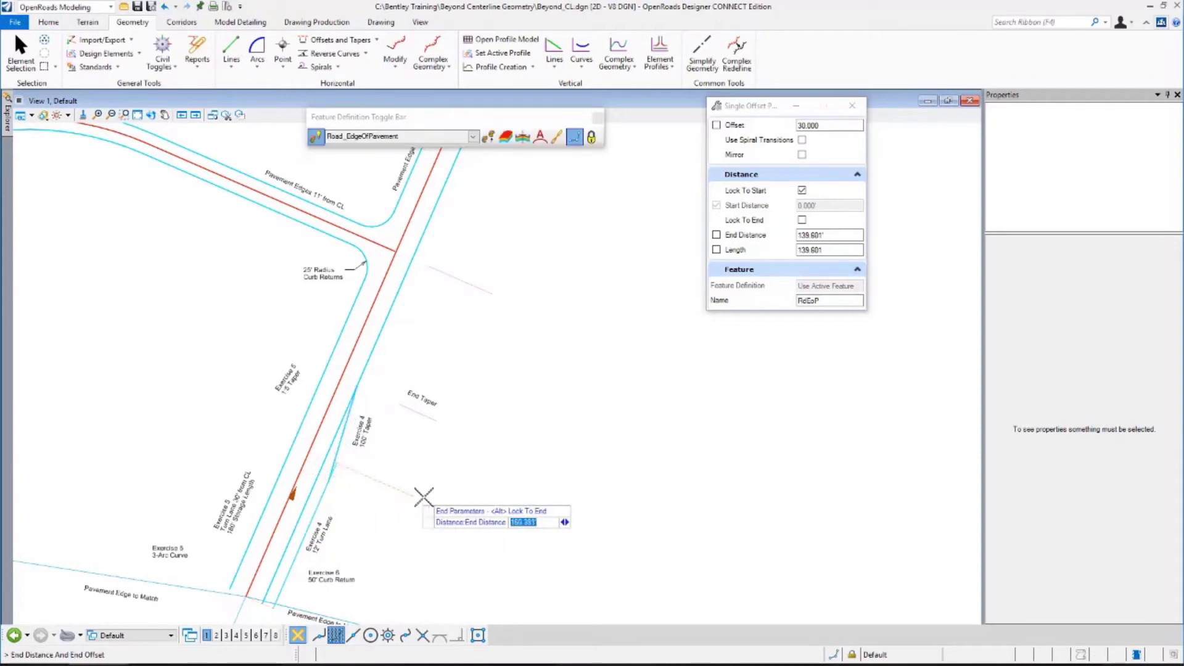
click(328, 482)
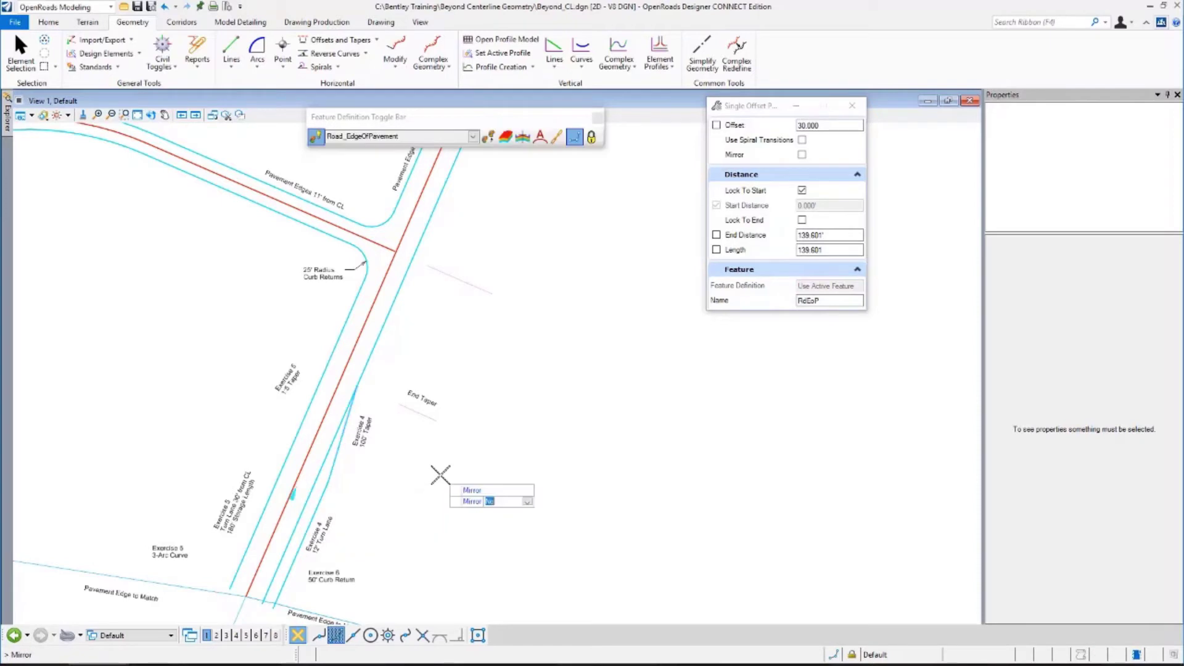
click(440, 475)
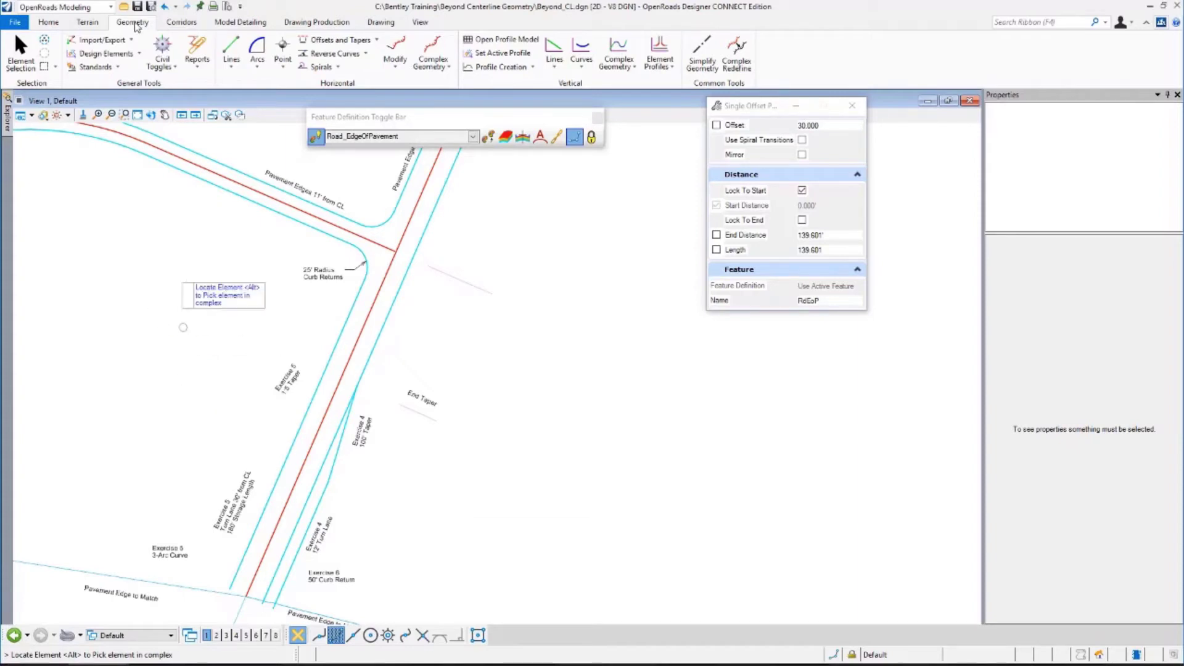
Inspect the new turn lane edge, and set the taper's end offset to 40'.
click(27, 50)
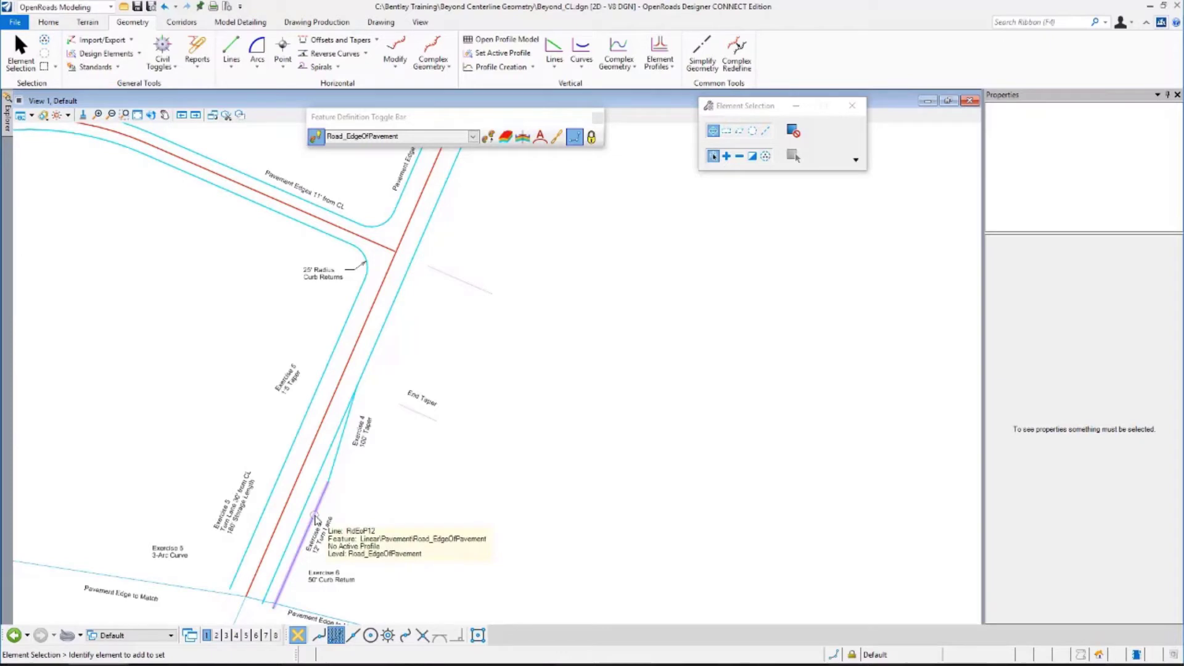
click(315, 514)
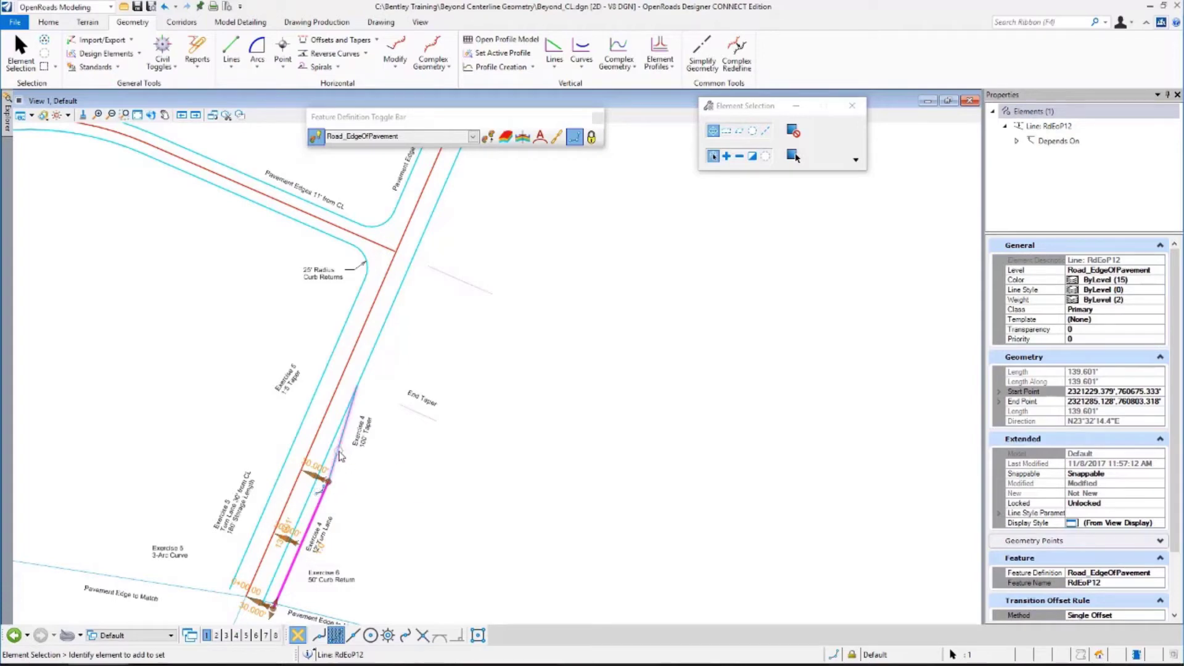
click(326, 460)
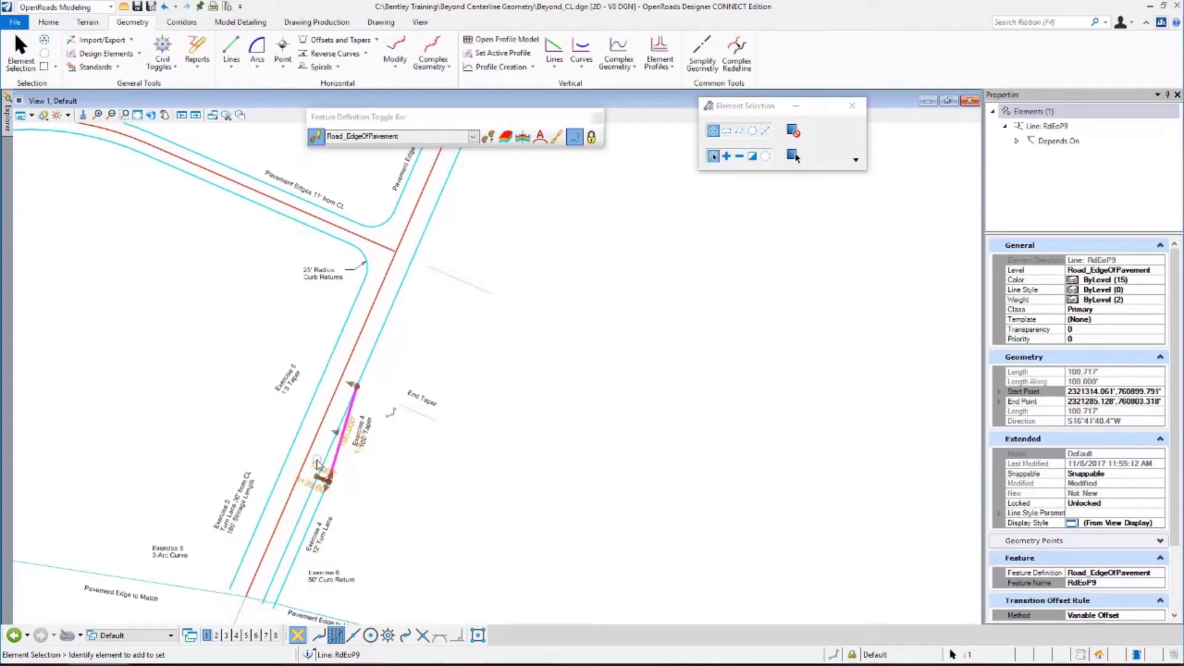
click(313, 467)
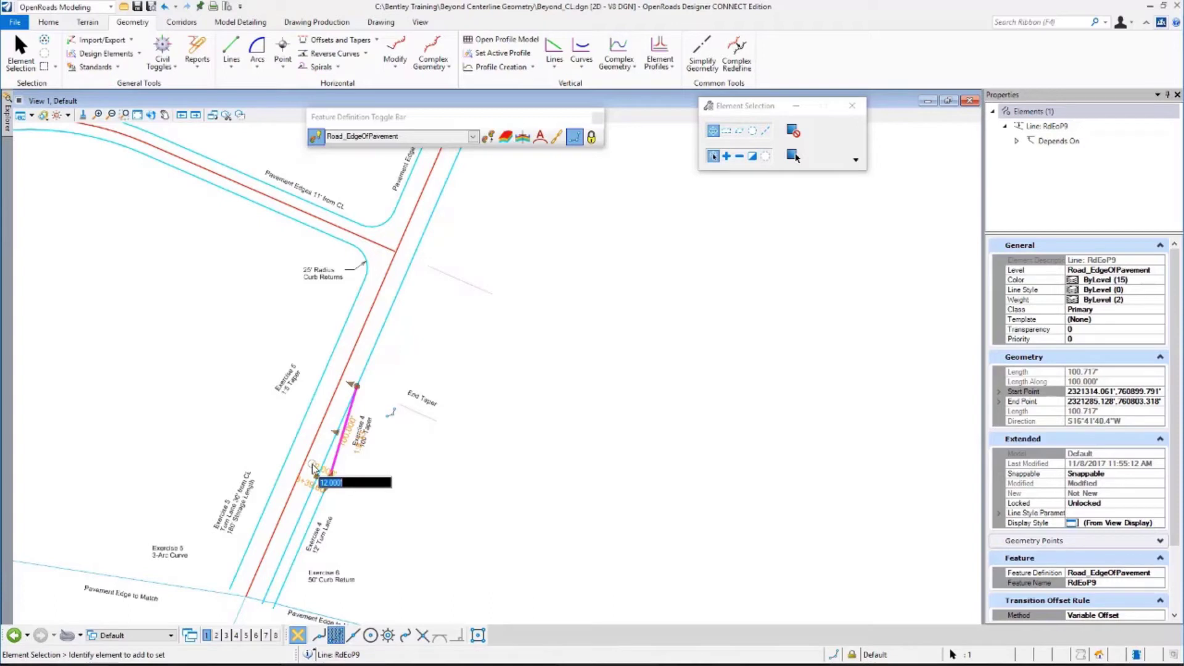
text(1)
key(Return)
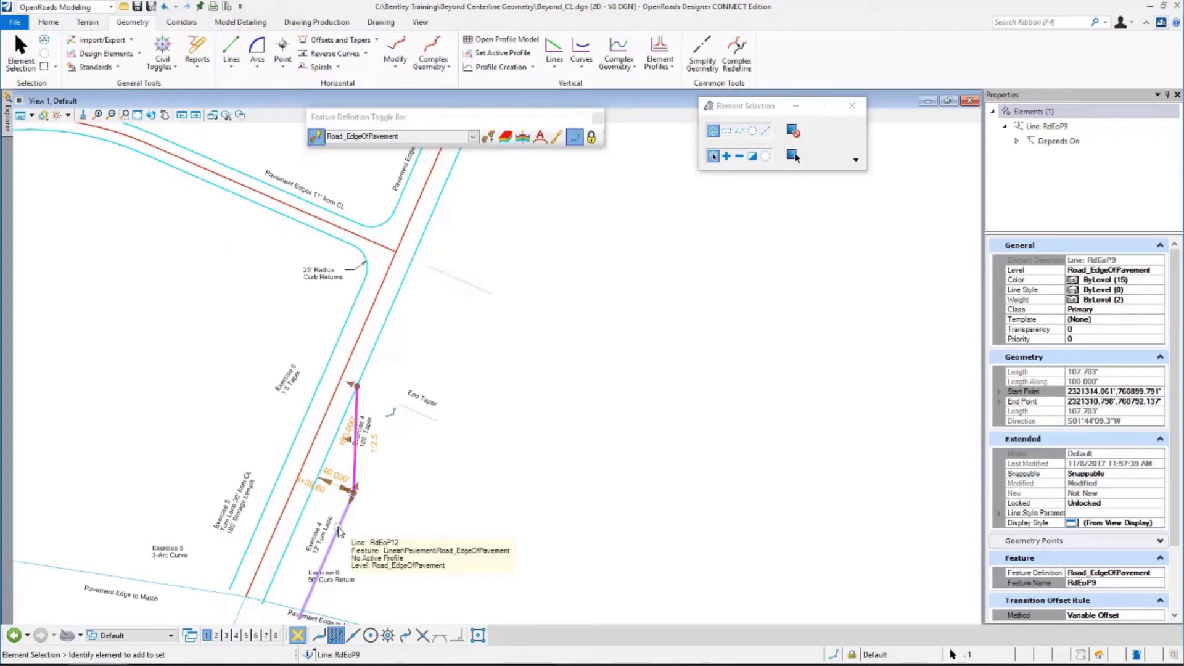
Restore the taper's end offset to 12' and clear the selection.
key(ctrl+z)
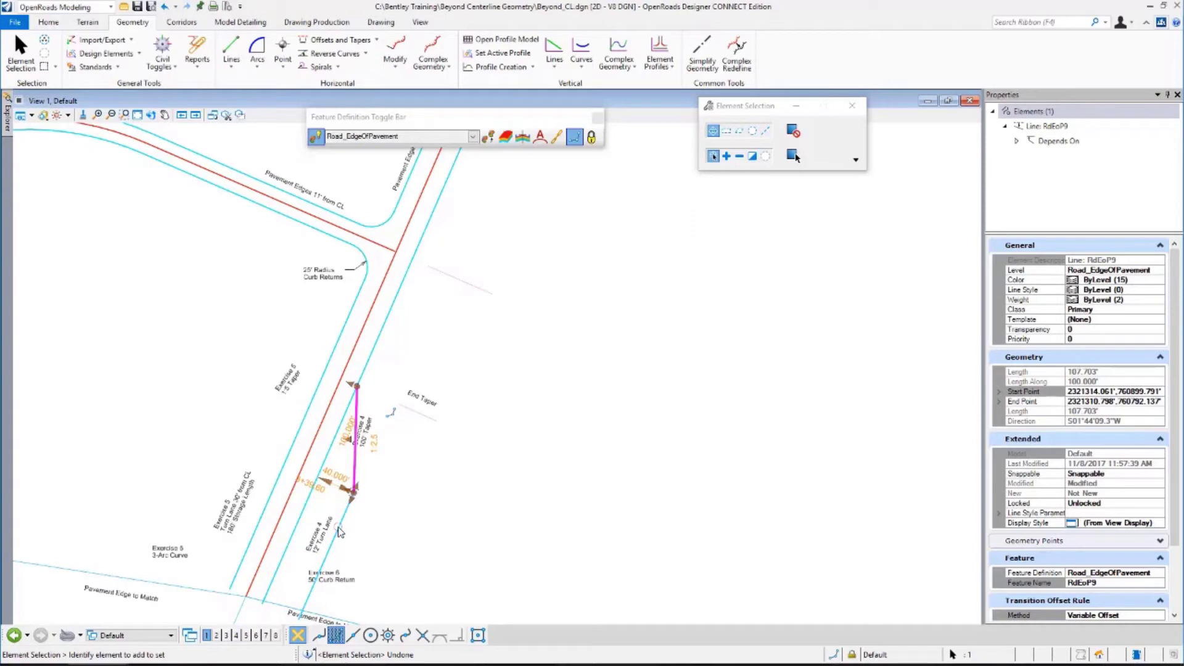
click(337, 477)
key(BackSpace)
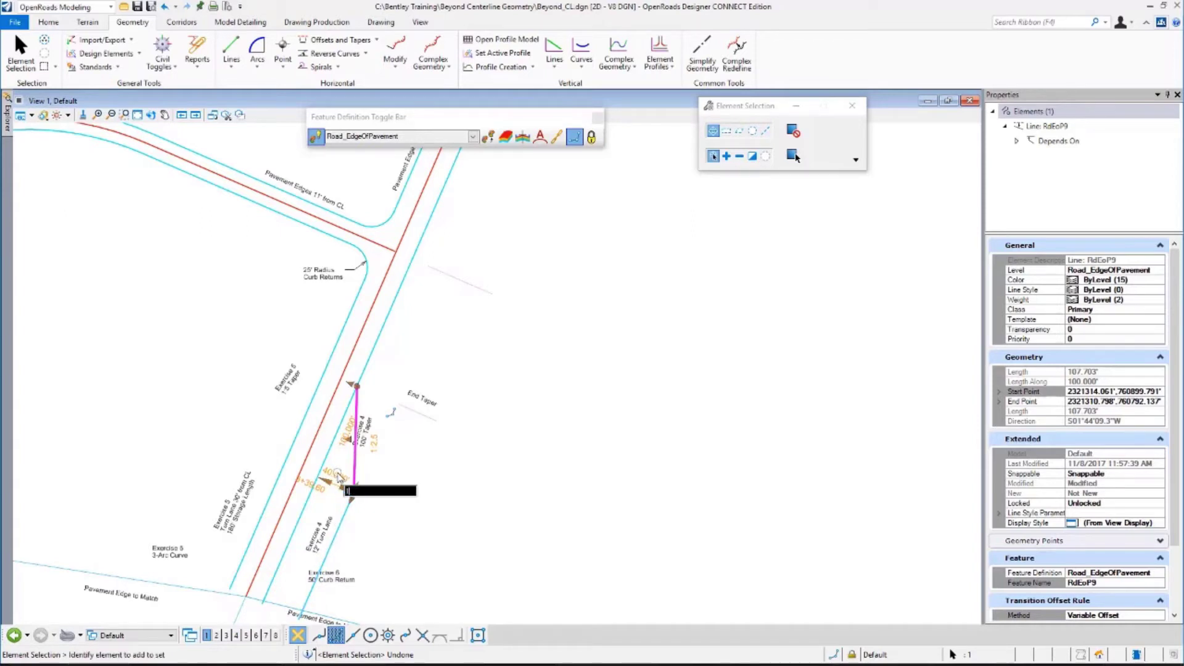
text(12)
key(Return)
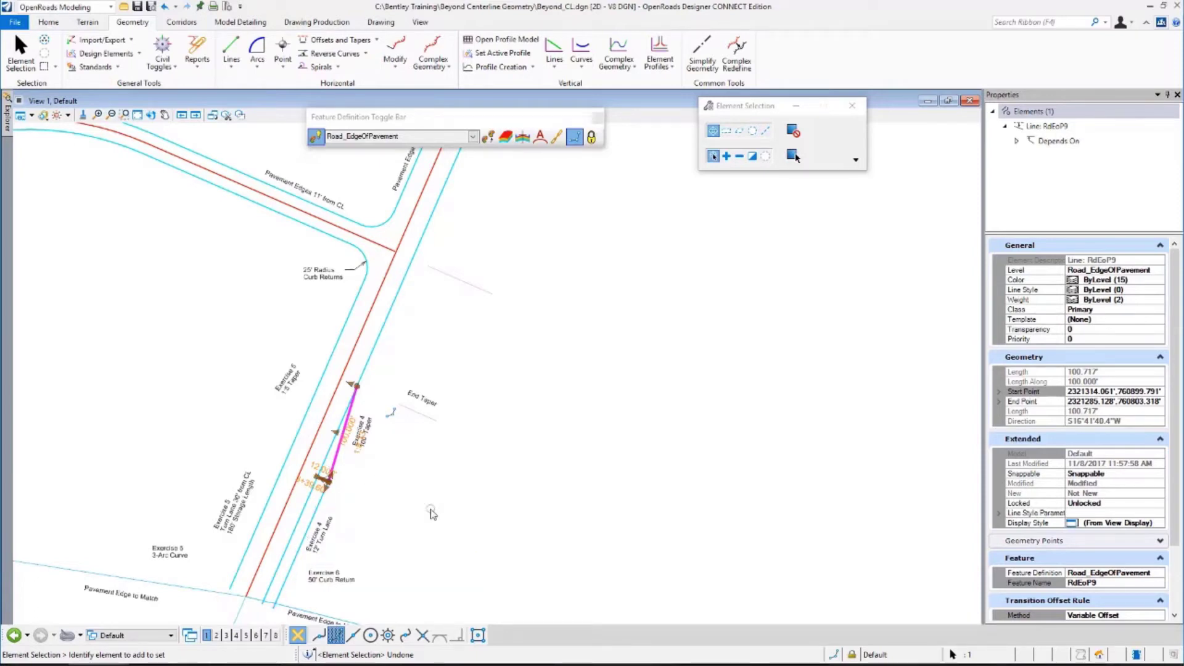
click(512, 498)
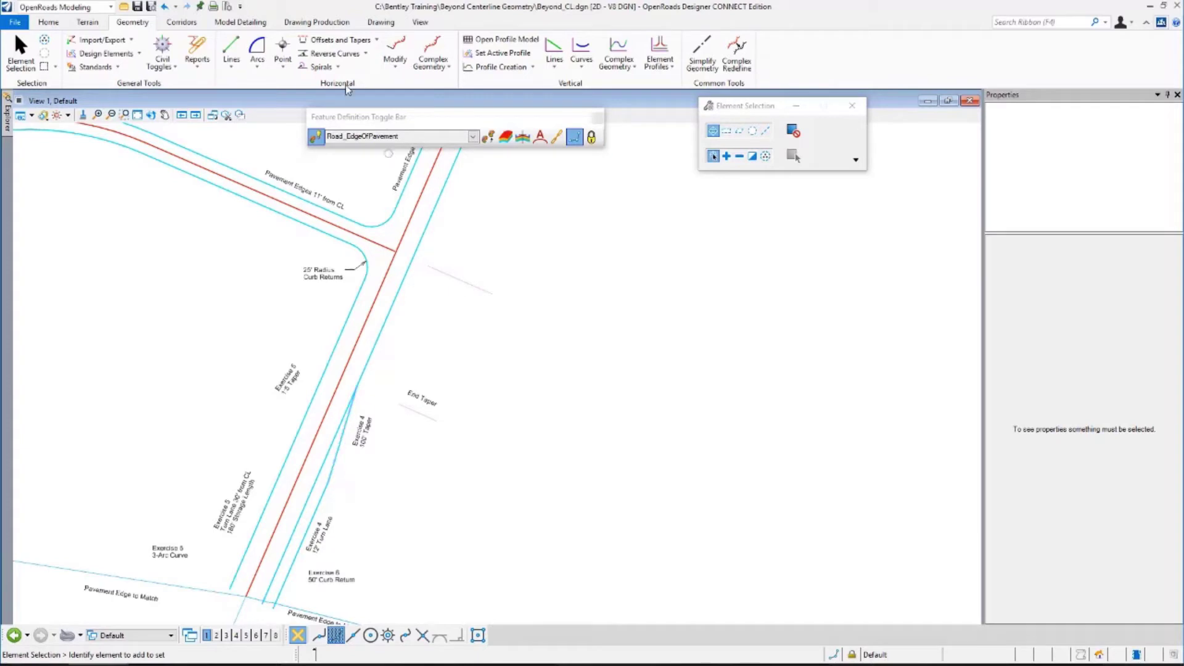
Trim the main road's original east pavement edge to the taper, and set a mark in the undo buffer.
click(376, 23)
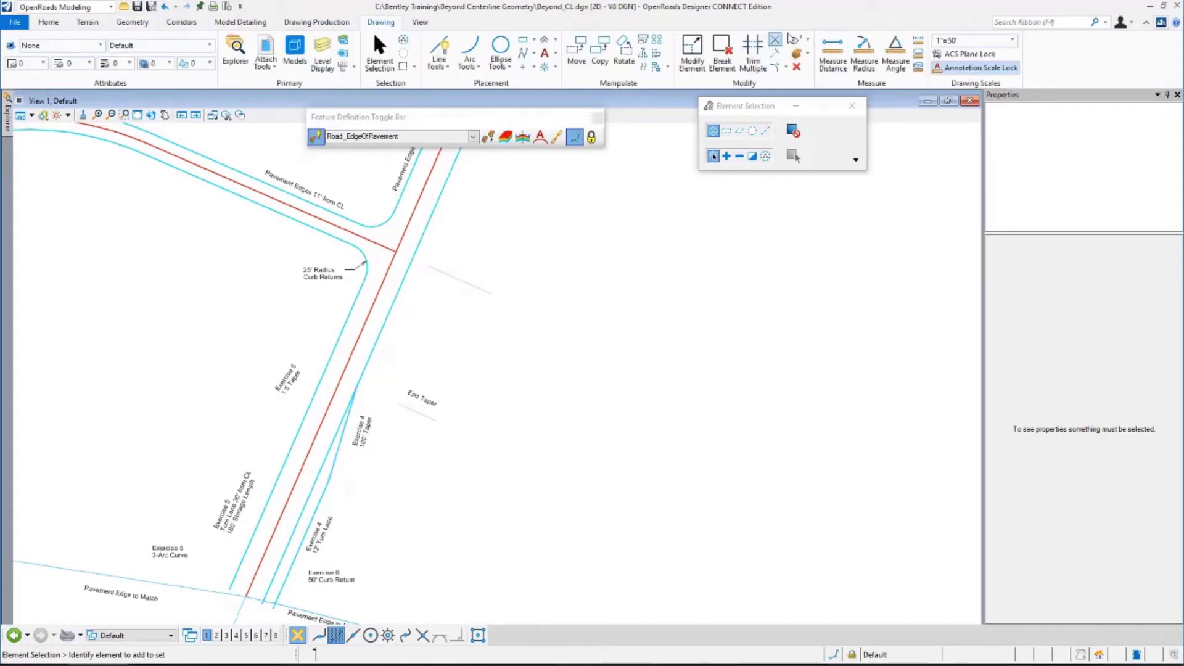
click(776, 54)
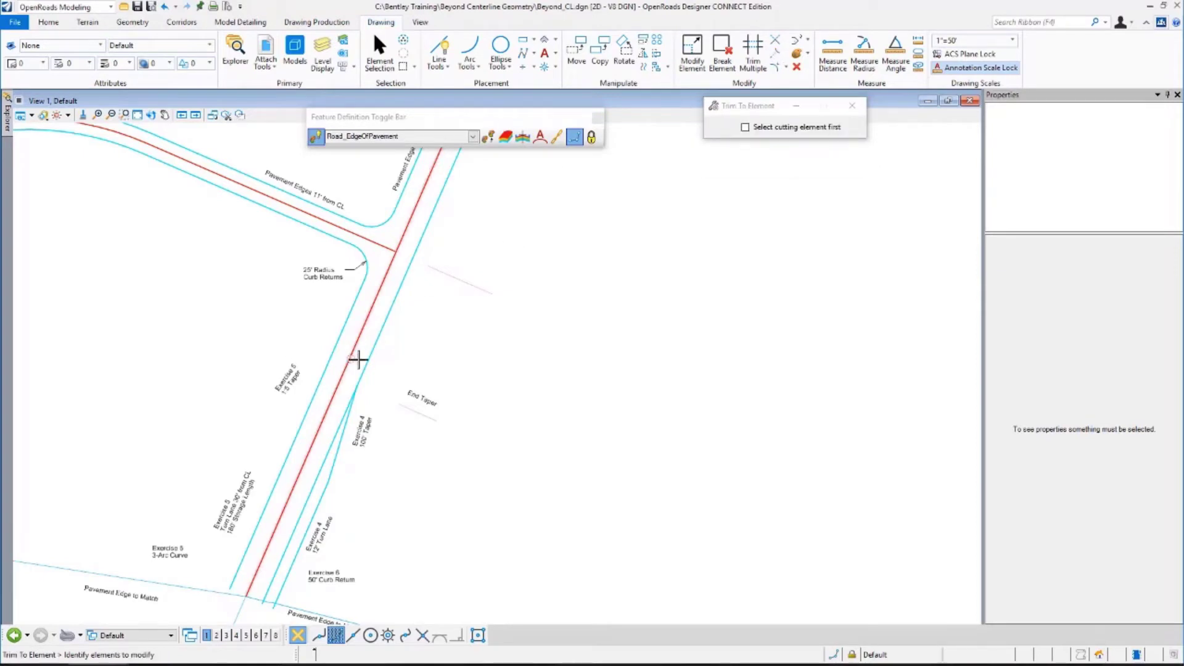
click(346, 421)
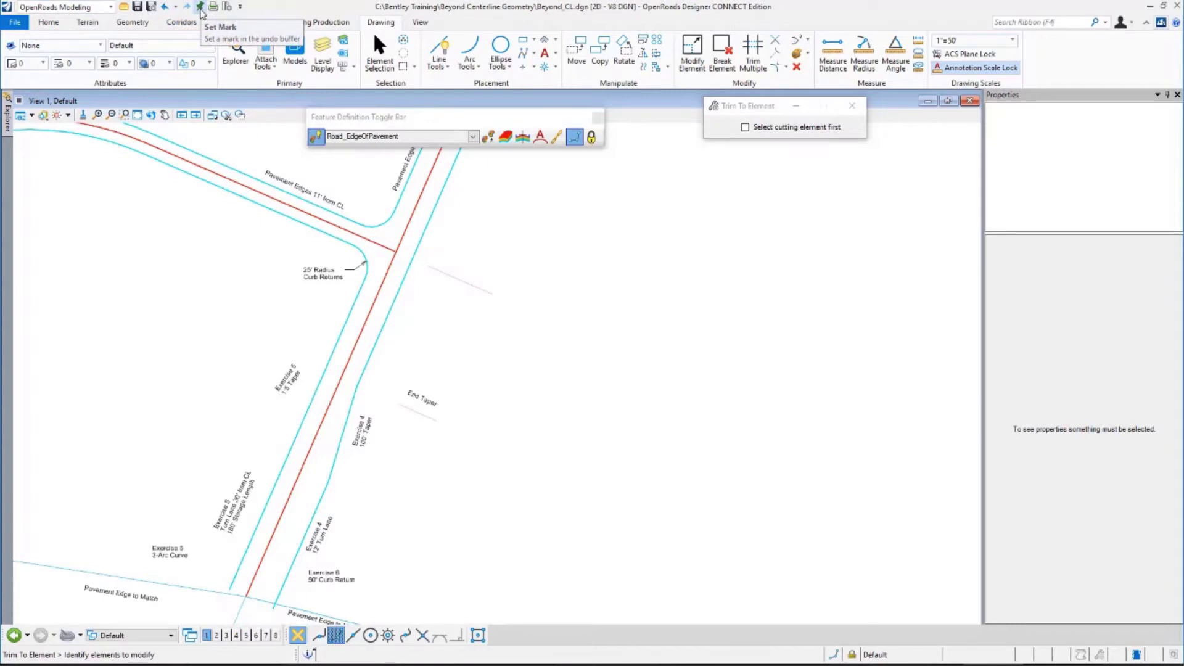
click(200, 7)
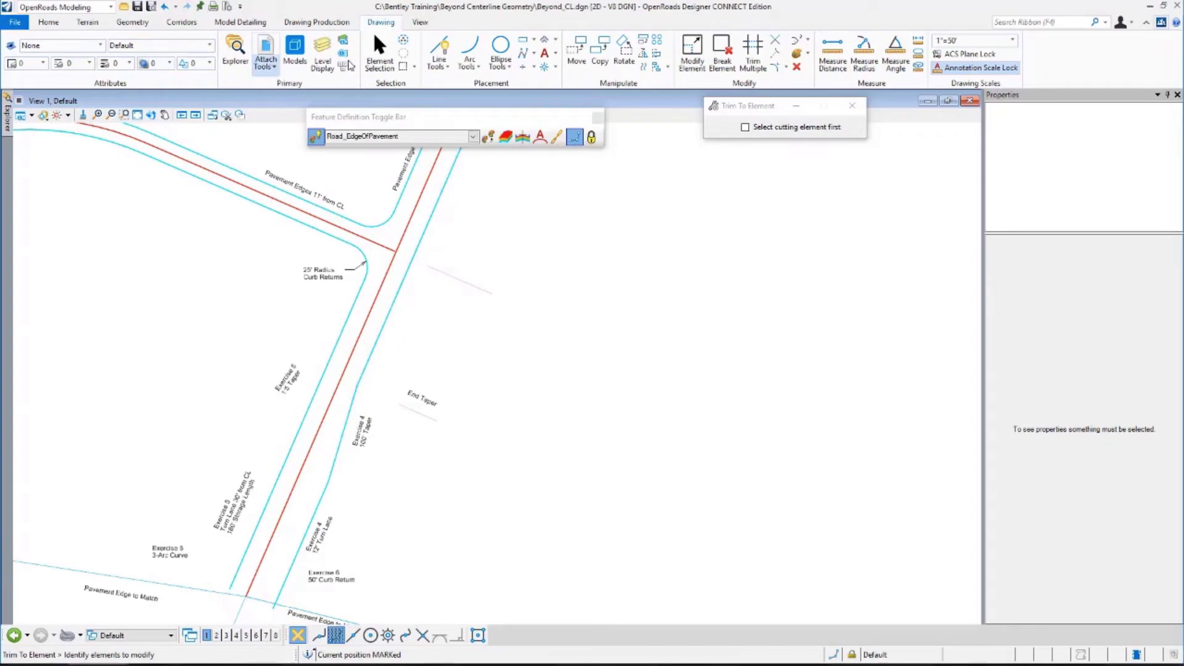
Select the End Taper control line and set its offset to 60'.
click(382, 57)
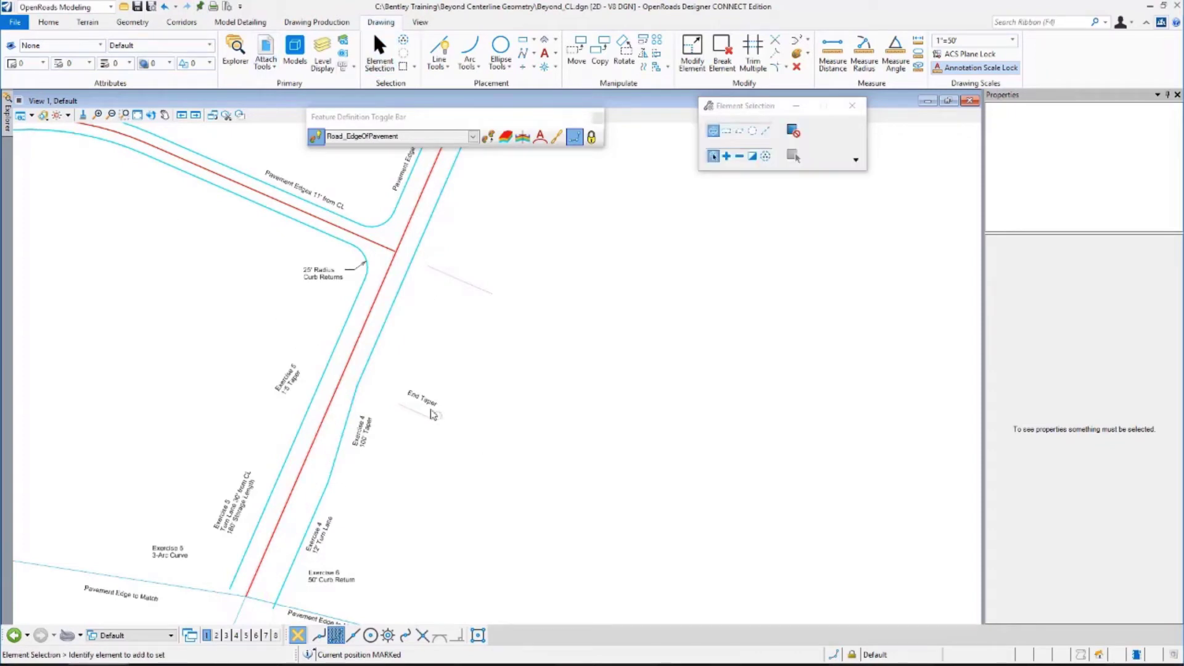
click(430, 423)
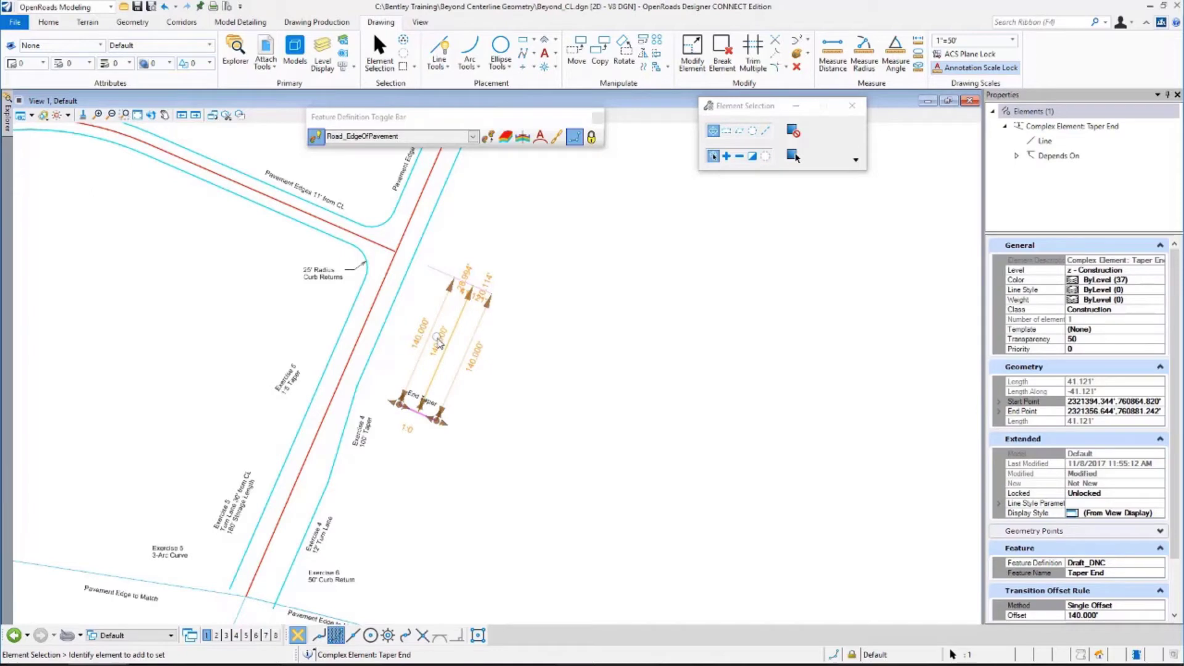
click(439, 344)
text(6)
key(Return)
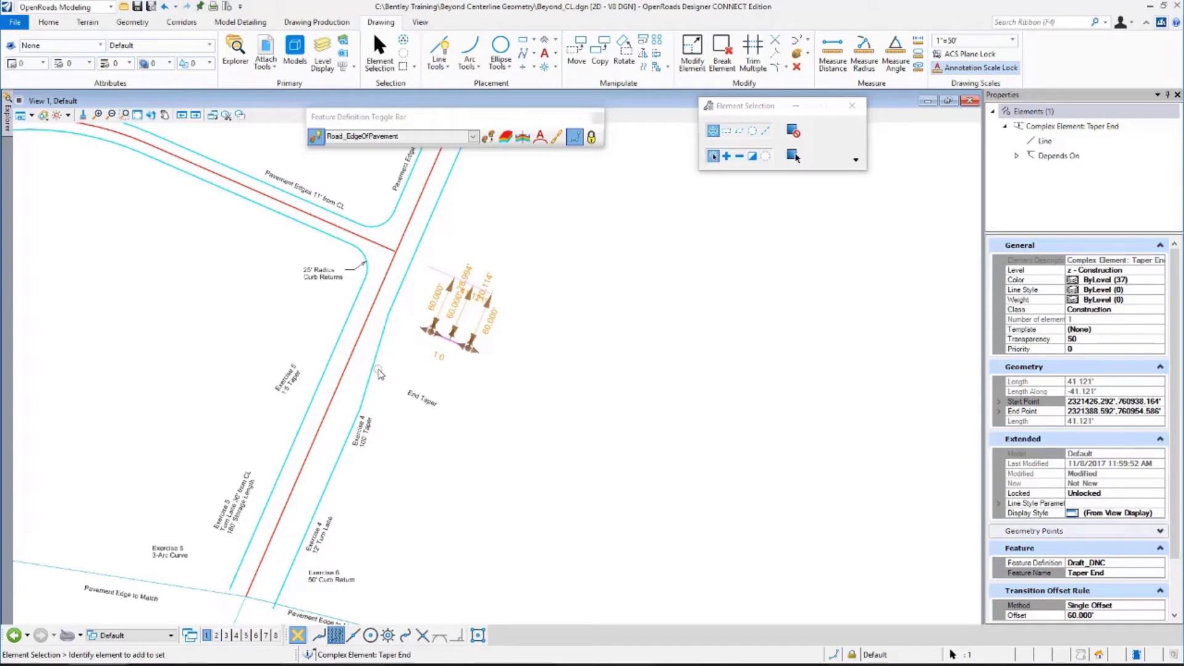
Set the length of the taper on the main road's east side to 150'.
click(378, 373)
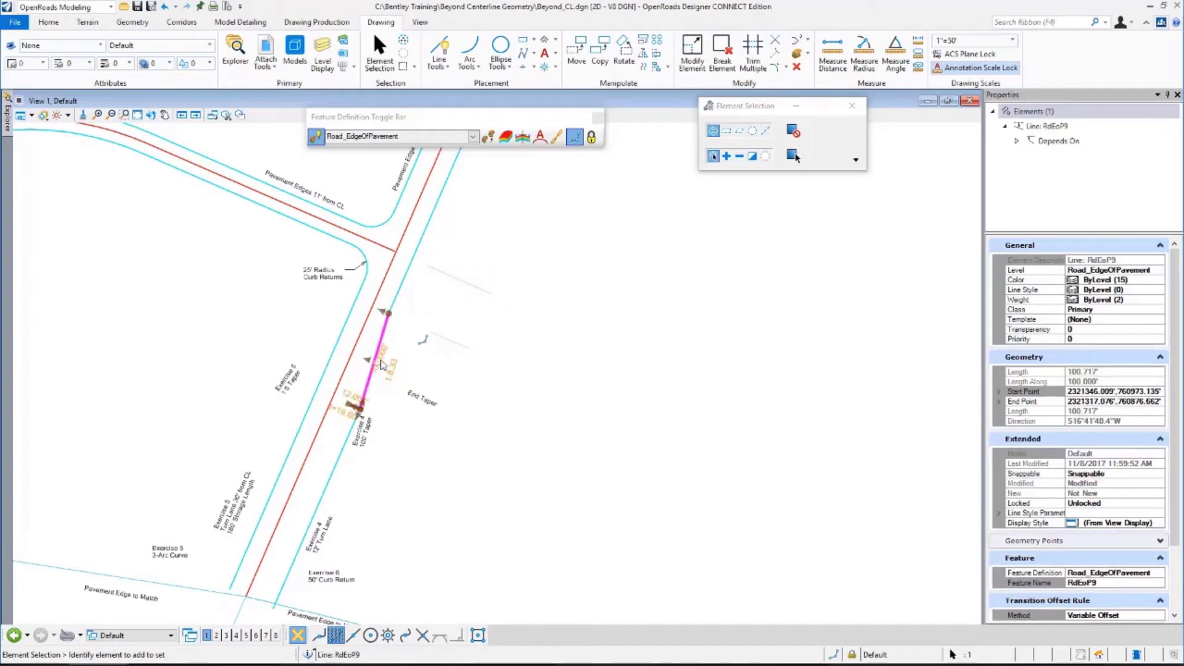
click(312, 360)
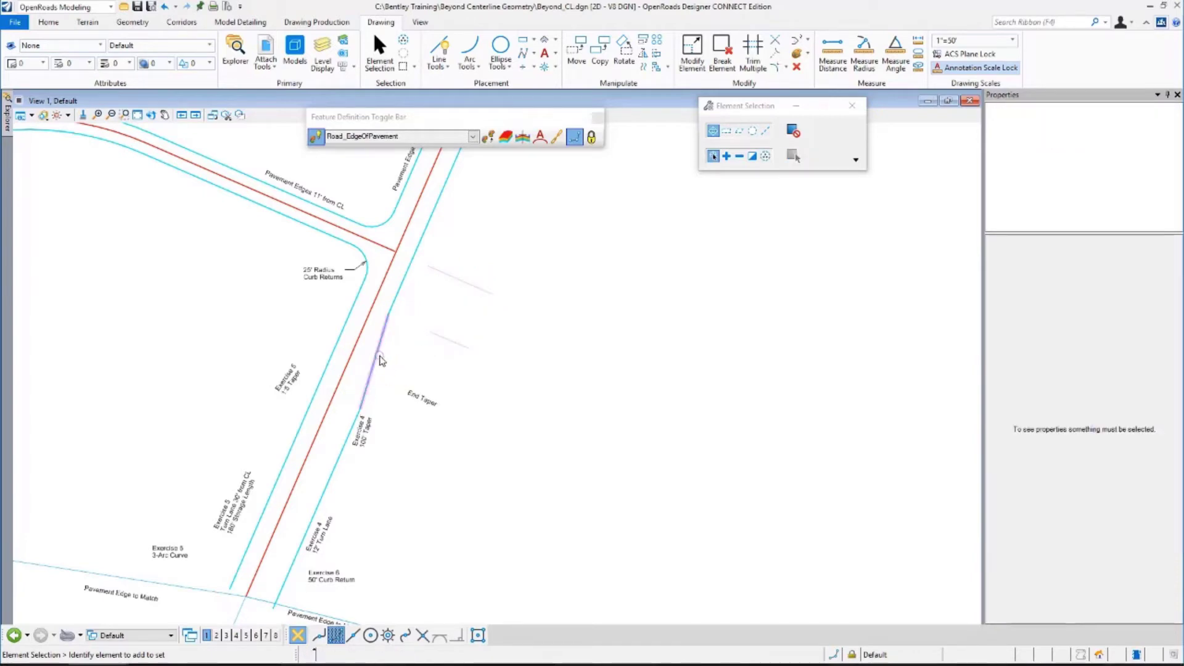
click(380, 361)
click(380, 361)
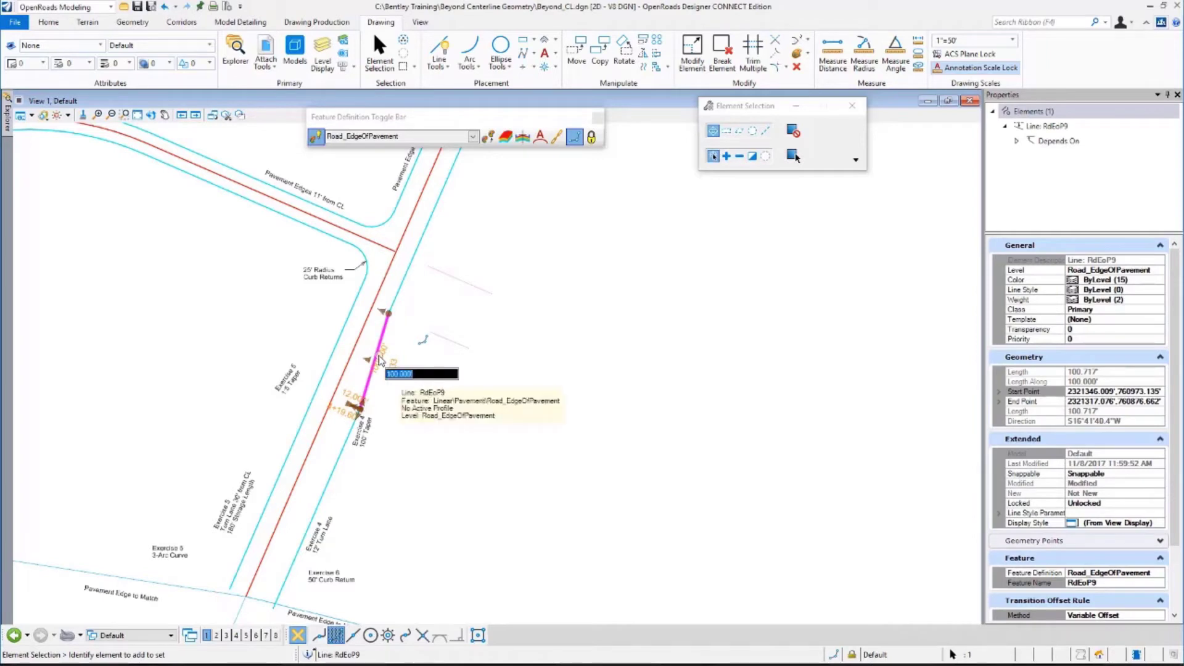
text(1)
key(Return)
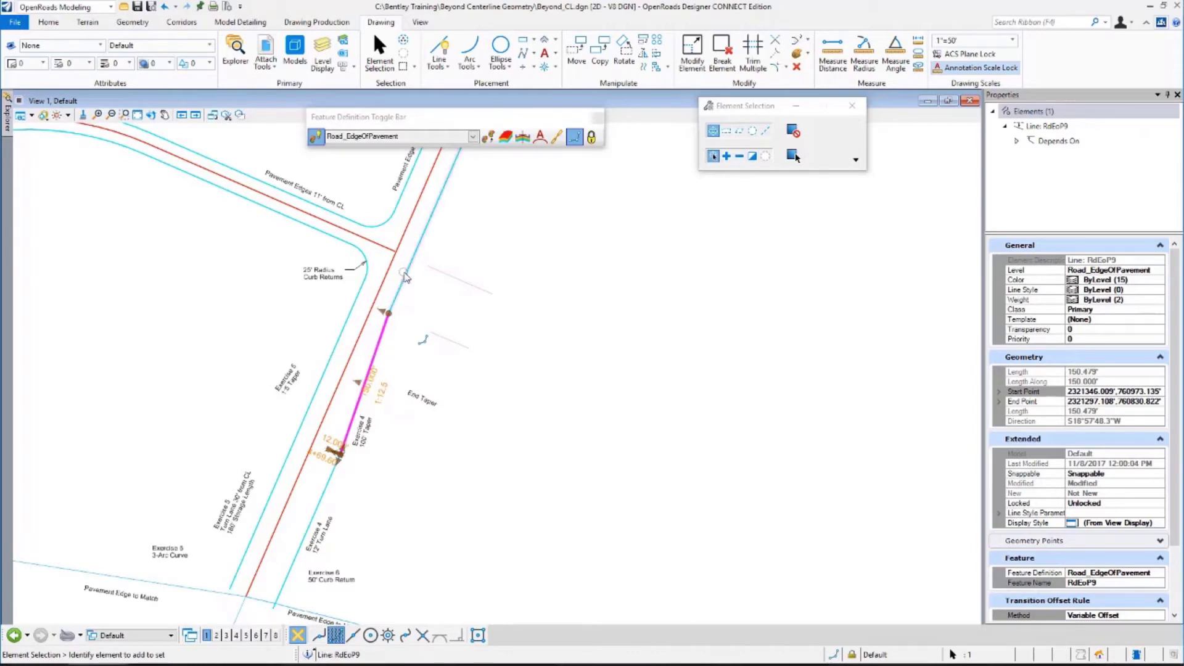
Set the offset of the main road's east pavement edge from the centerline to 60'.
click(406, 275)
click(423, 225)
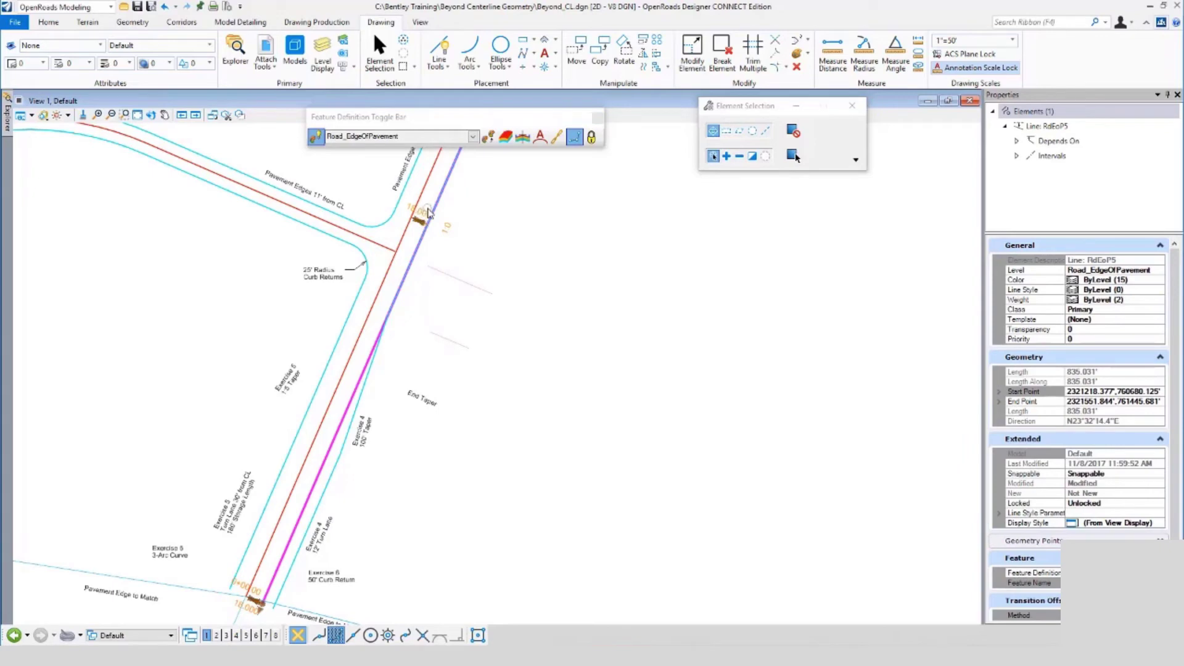
click(428, 213)
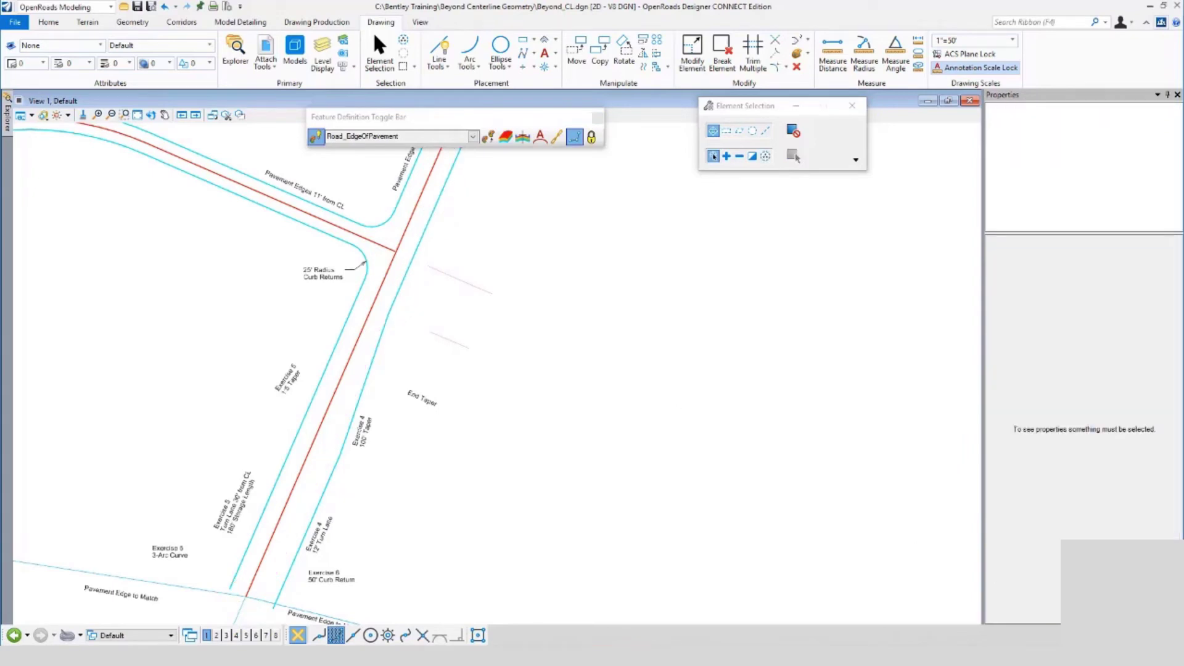
click(431, 221)
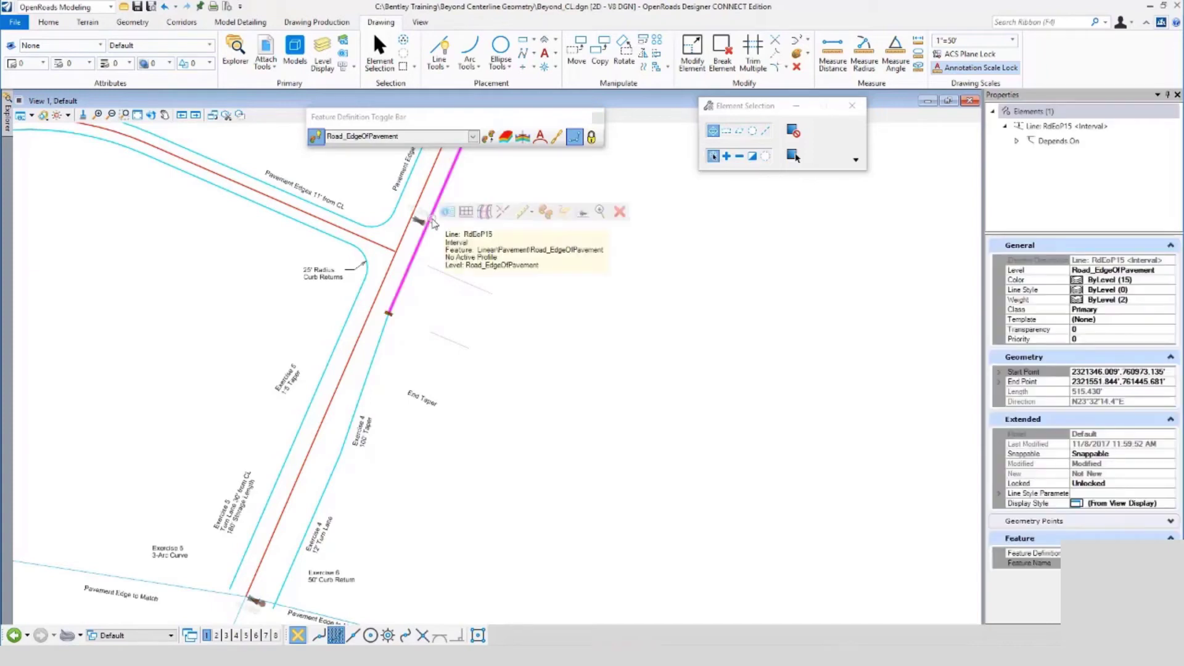
click(428, 216)
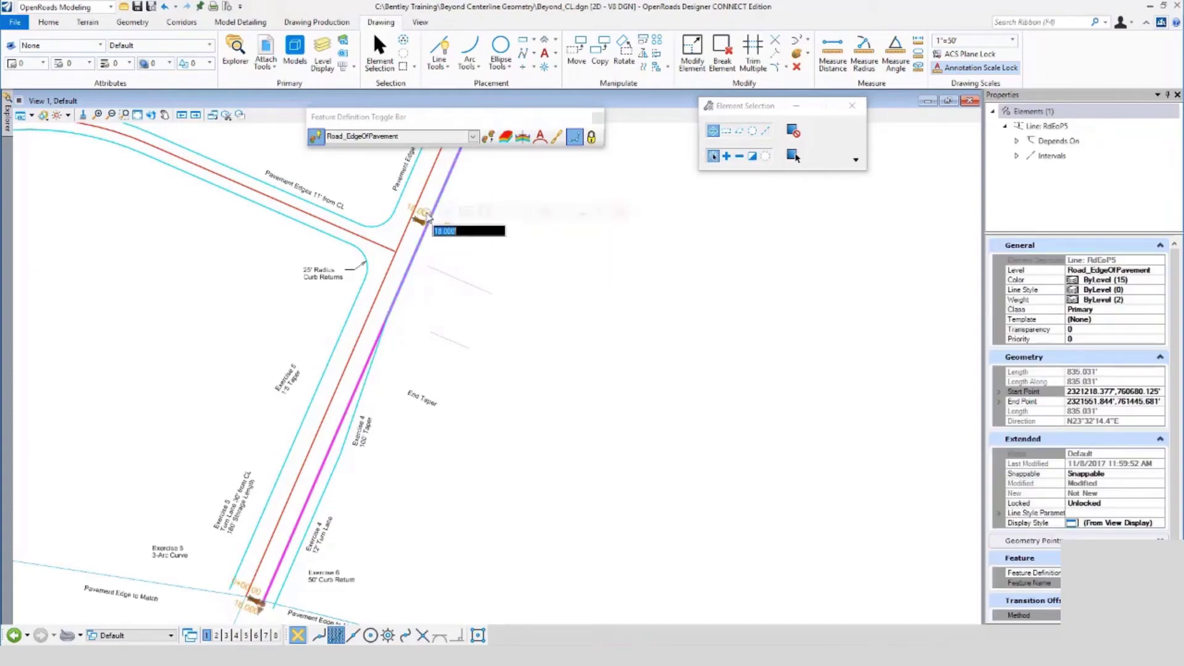
text(60)
key(Return)
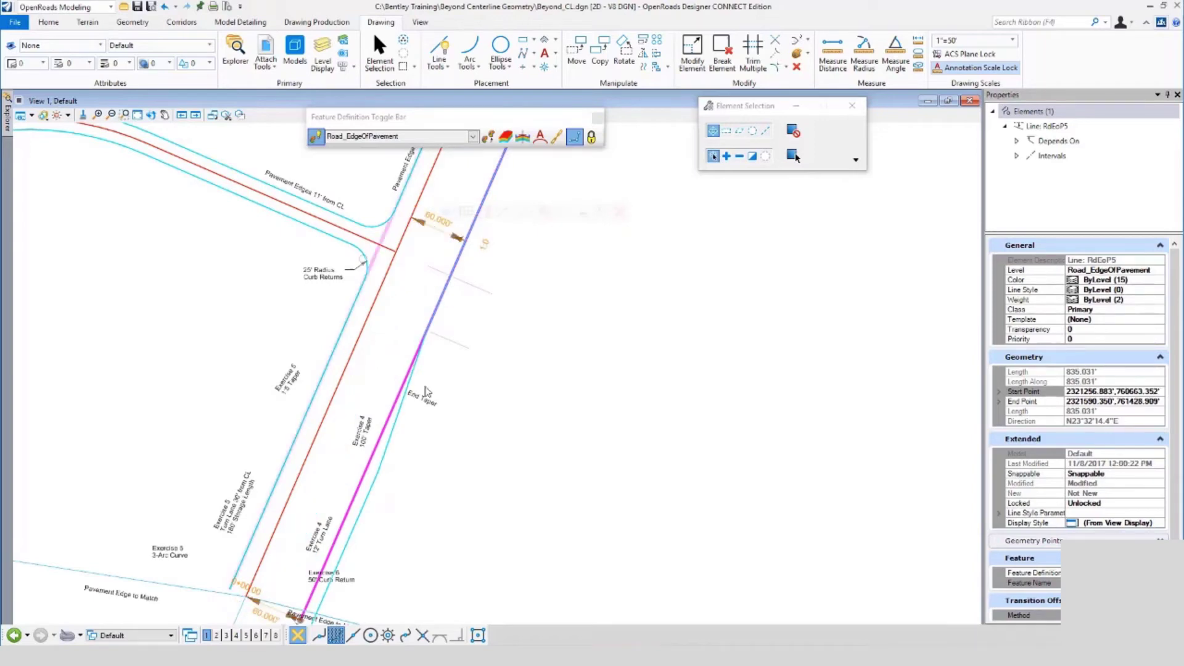
Clear the selection and set the End Taper control line's offset to 18'.
click(407, 527)
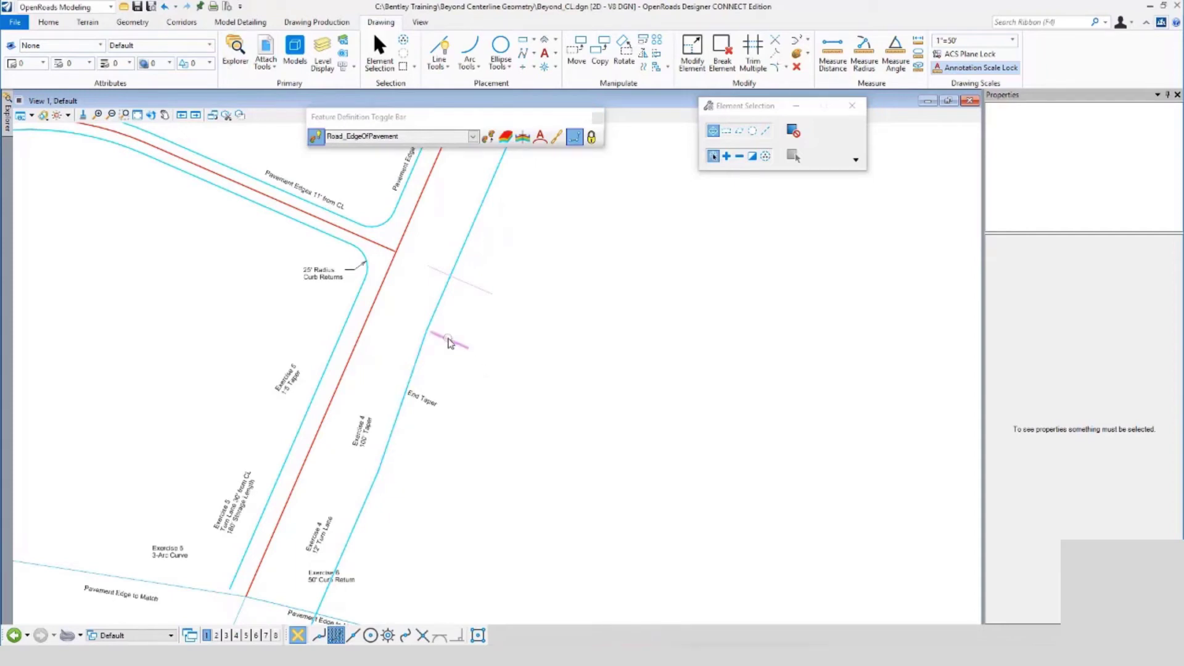
click(450, 344)
click(455, 310)
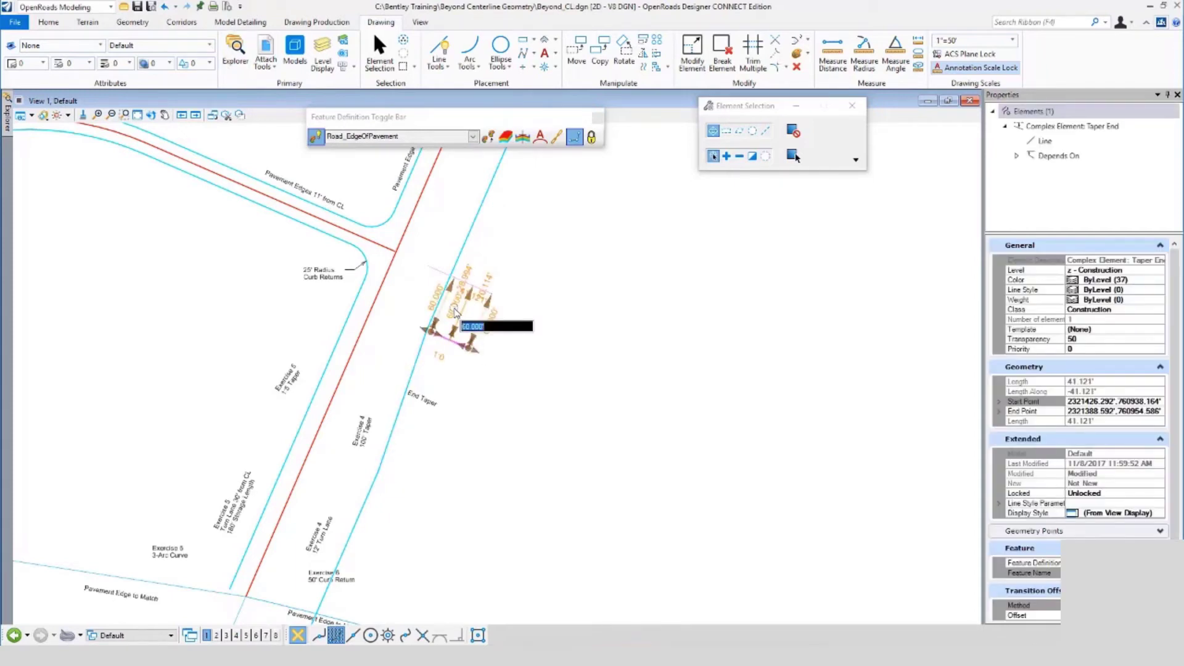
key(BackSpace)
text(10.000')
key(Return)
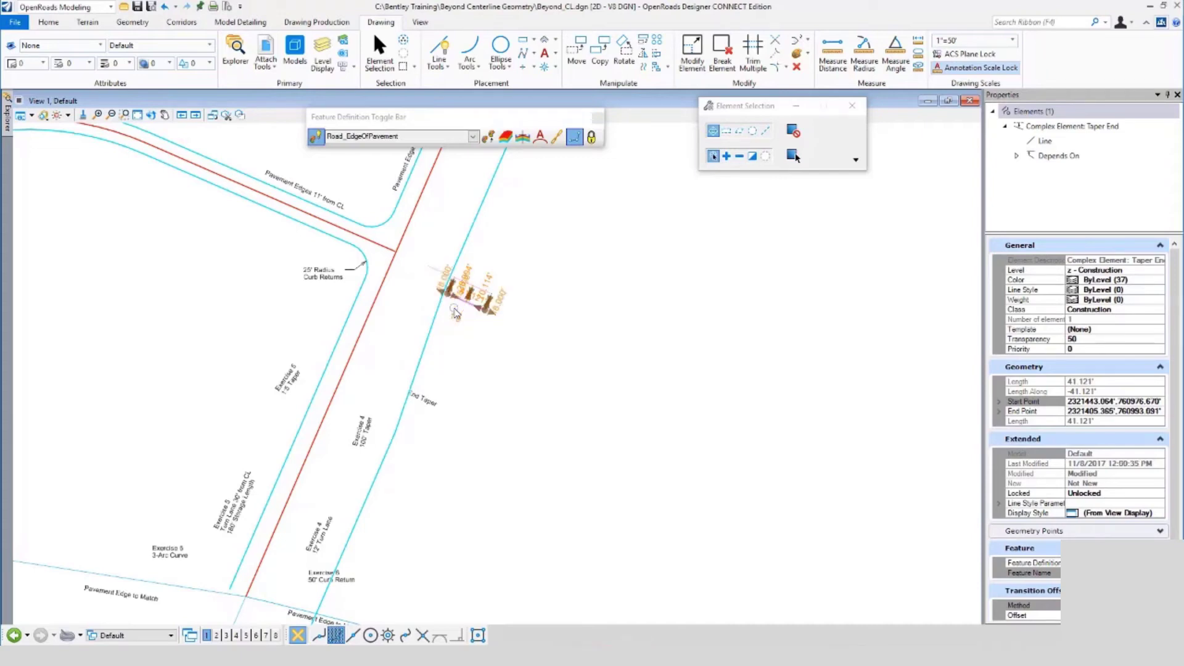
Restore the 18' offset of the main road's east pavement edge from the centerline.
click(475, 228)
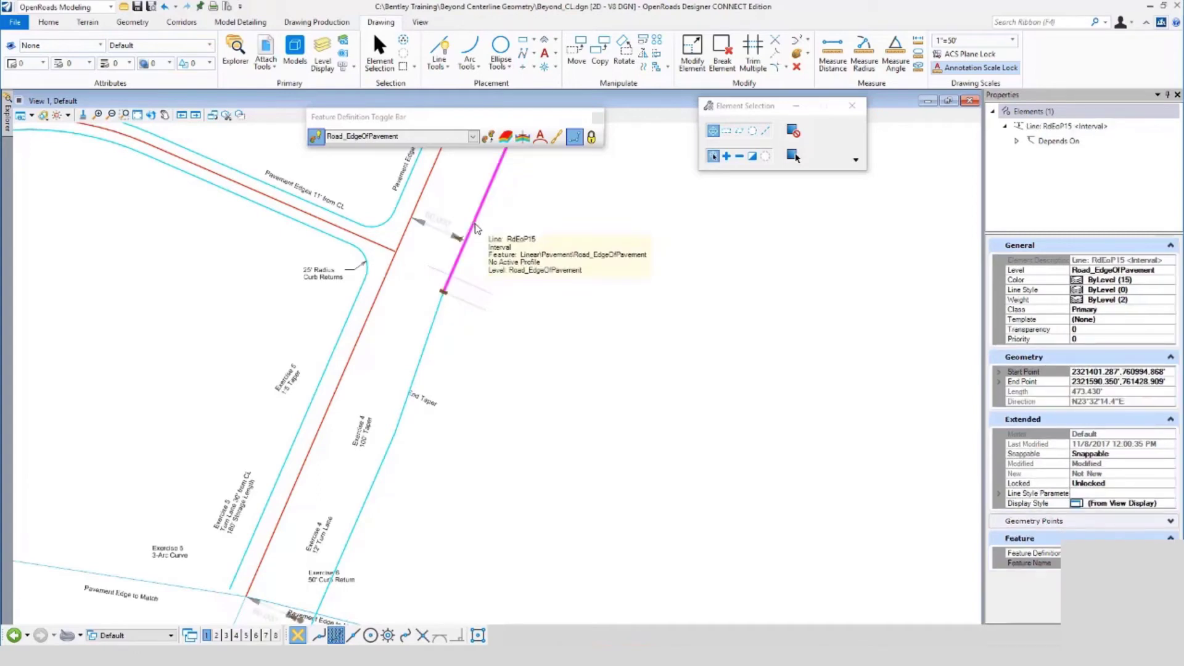
click(475, 228)
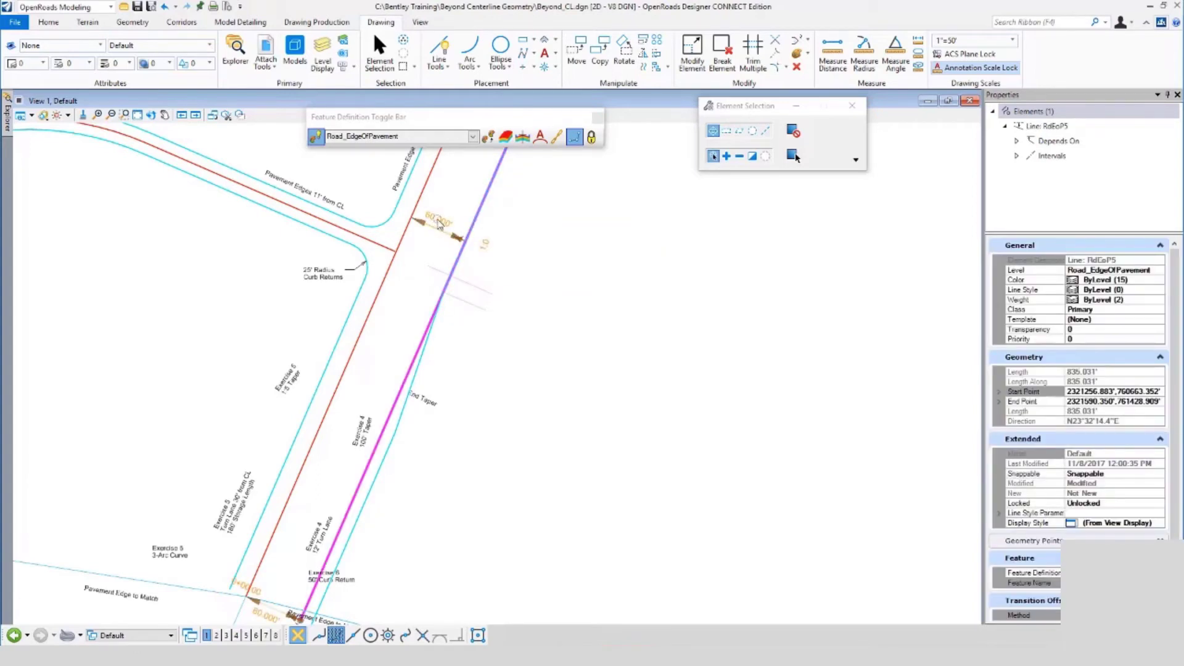
click(439, 222)
text(10)
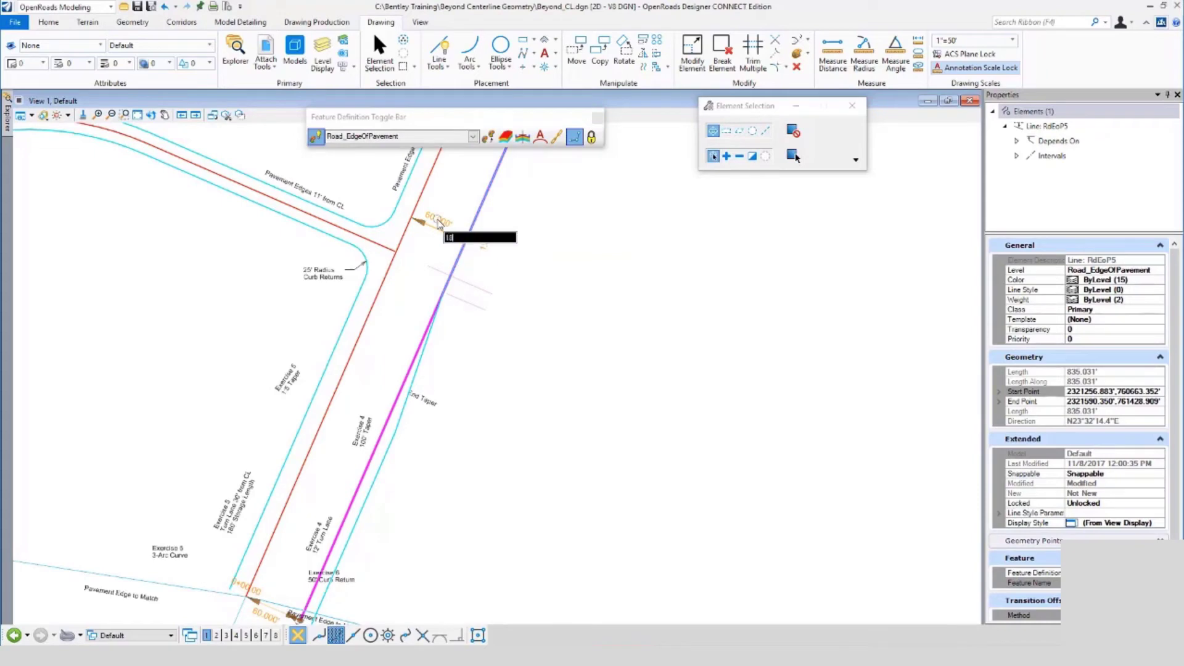
key(Return)
Undo all the offset and taper length edits back to the mark in the undo buffer.
click(175, 6)
click(185, 23)
click(188, 263)
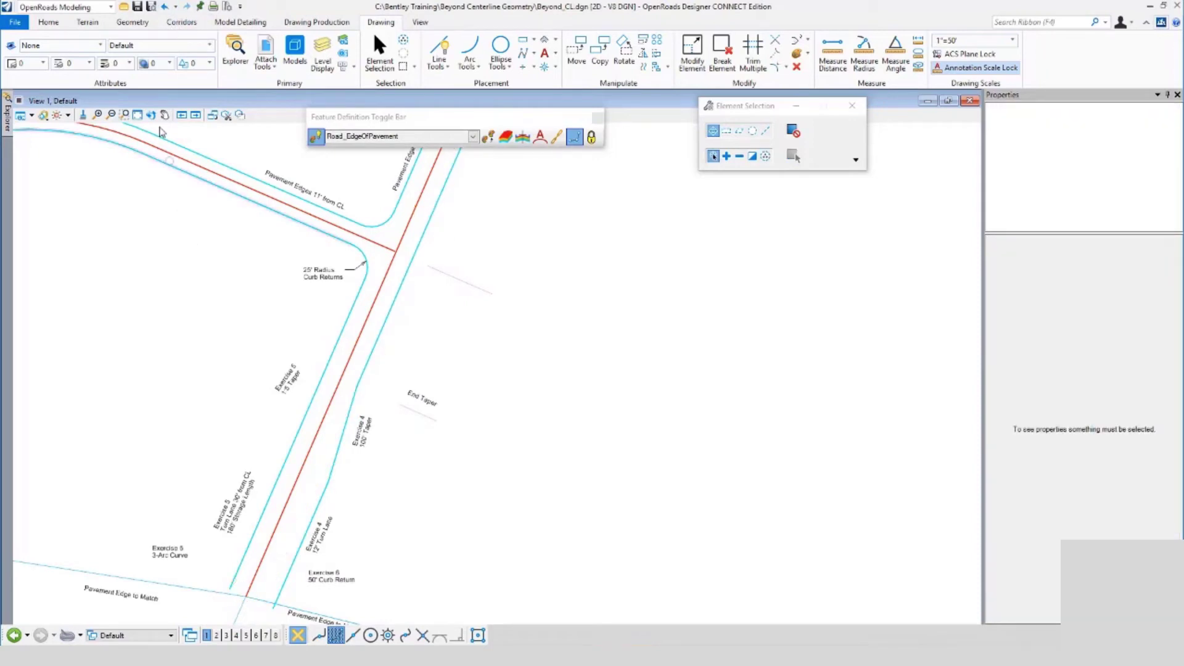
Create a Single Offset Partial 30' west of the main road centerline, locked to its start, with a length of 180' and no mirroring.
click(131, 21)
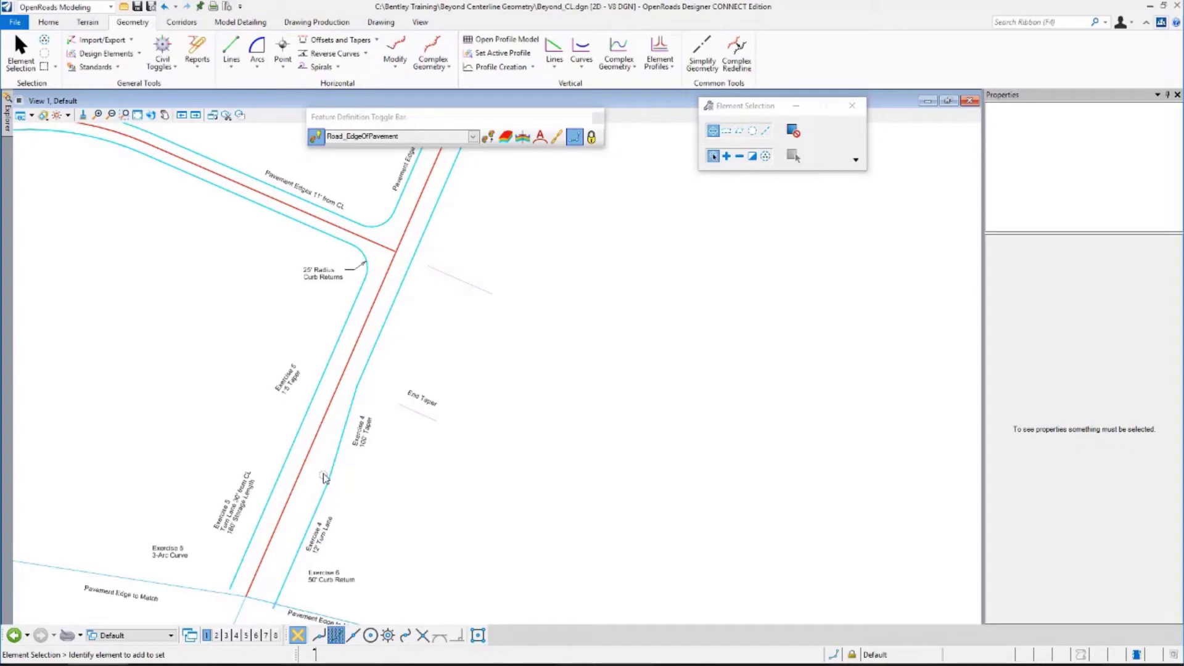
click(317, 503)
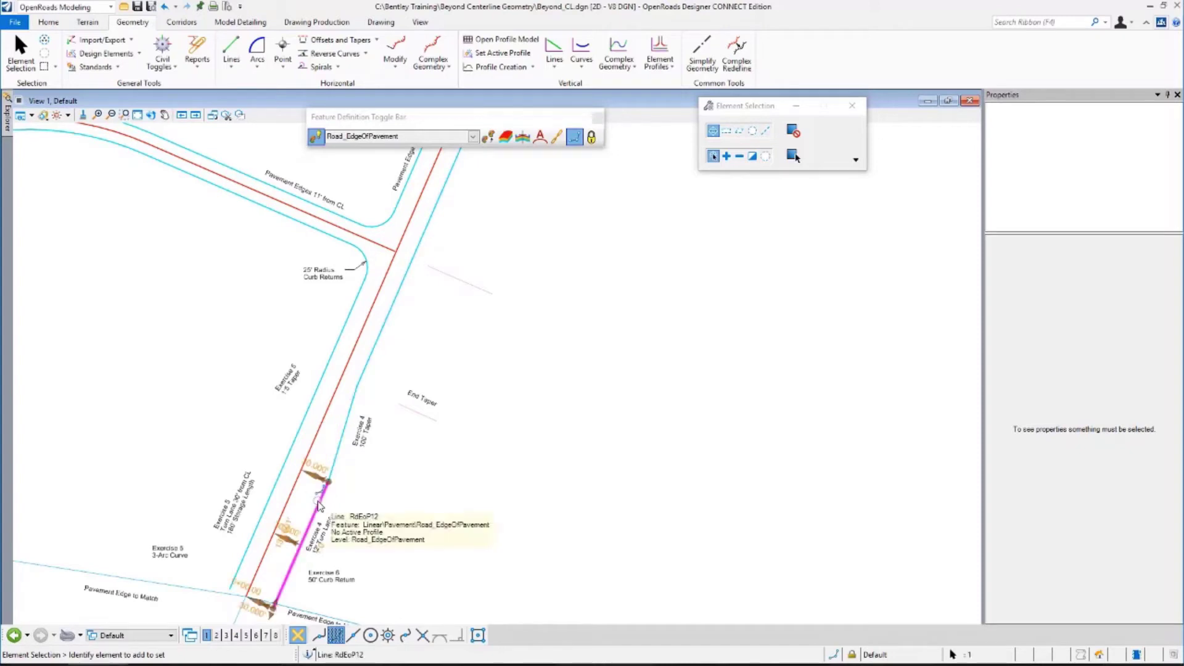
click(177, 407)
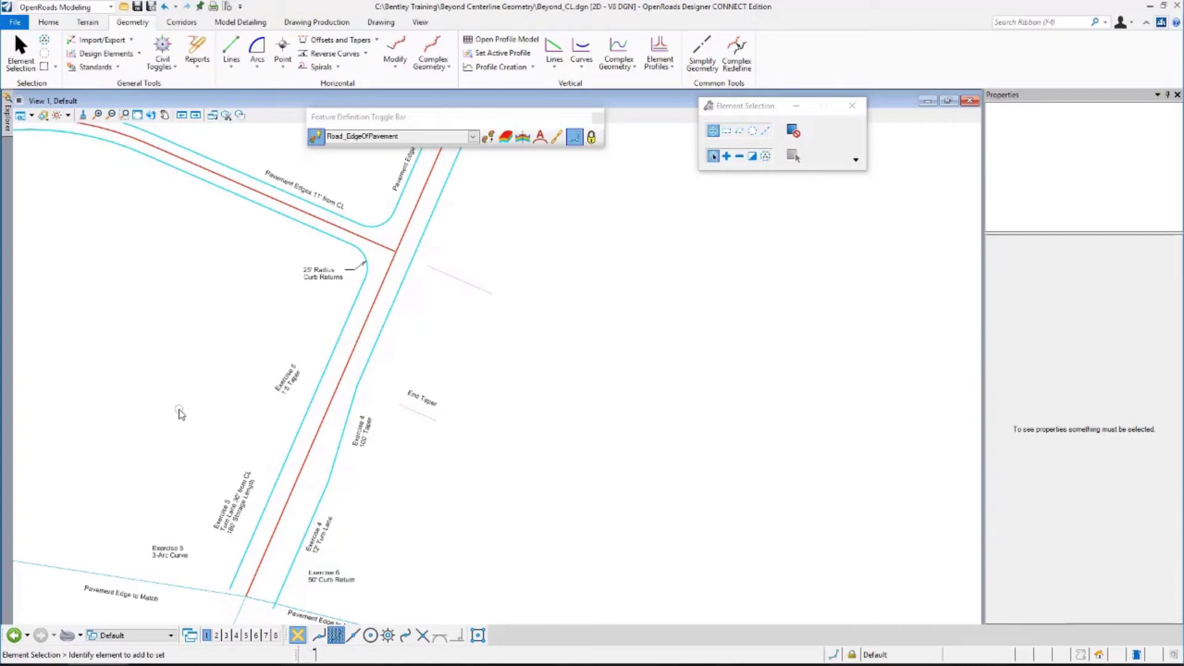
click(377, 40)
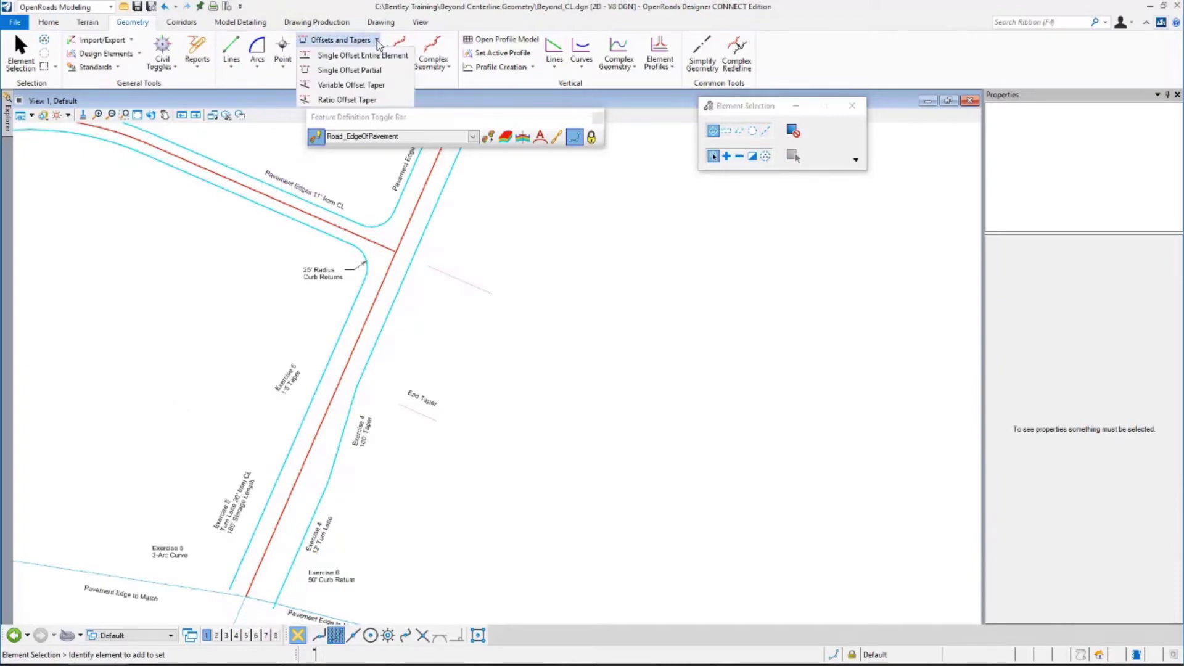
click(357, 71)
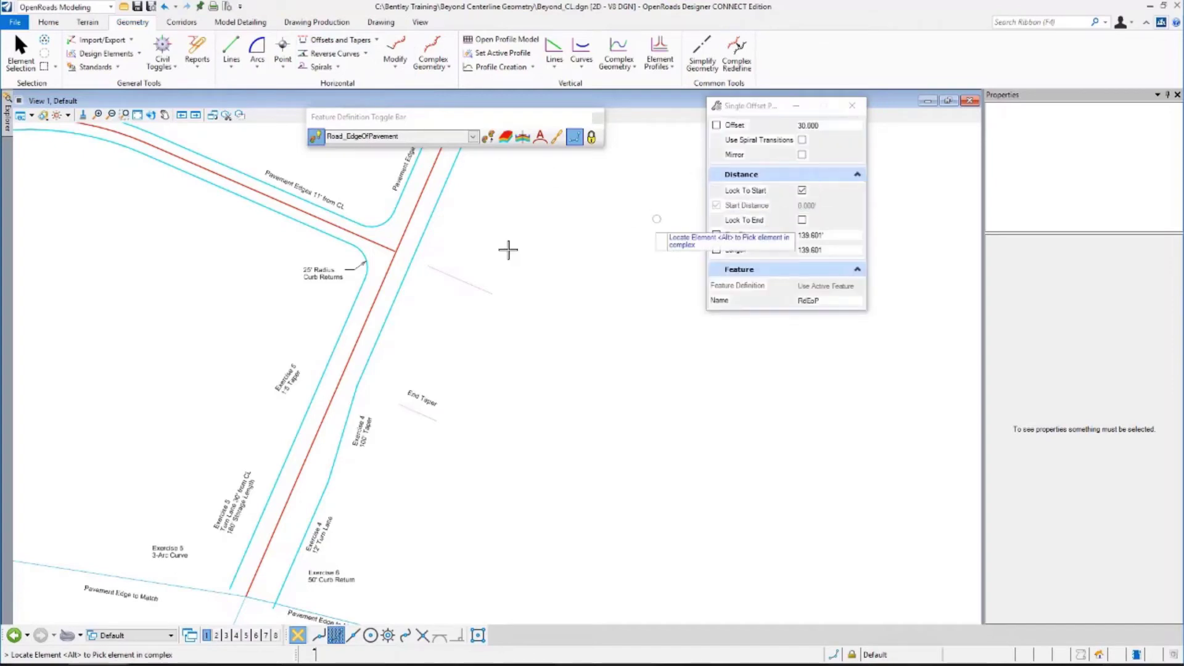
click(284, 490)
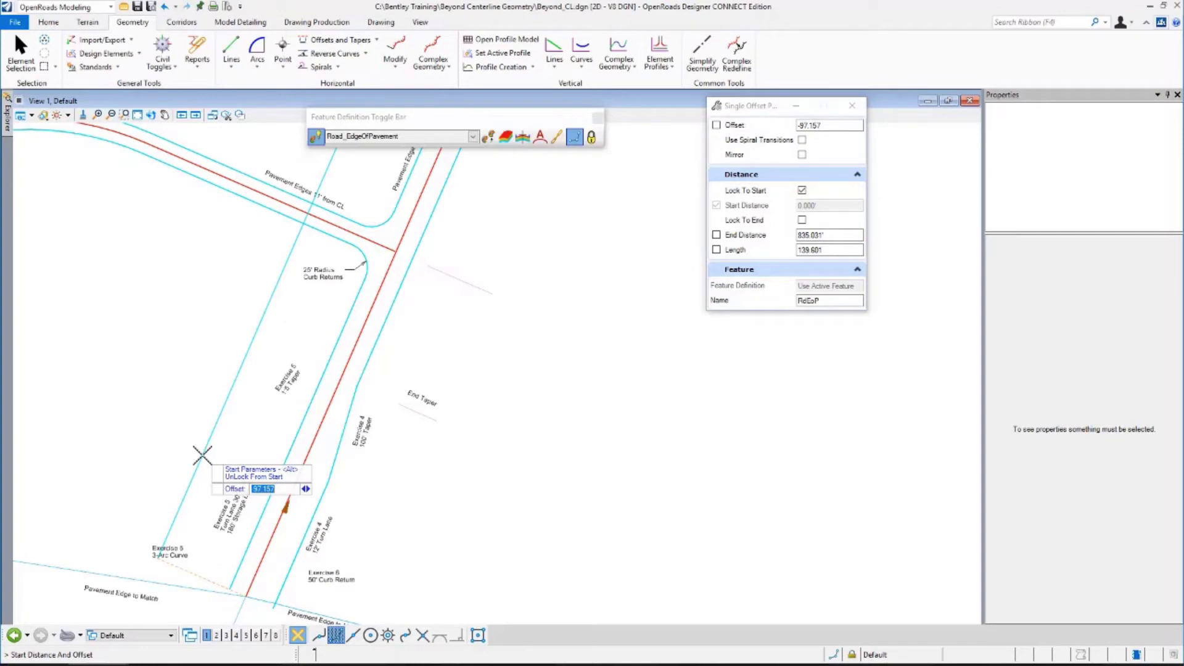
text(0)
key(Return)
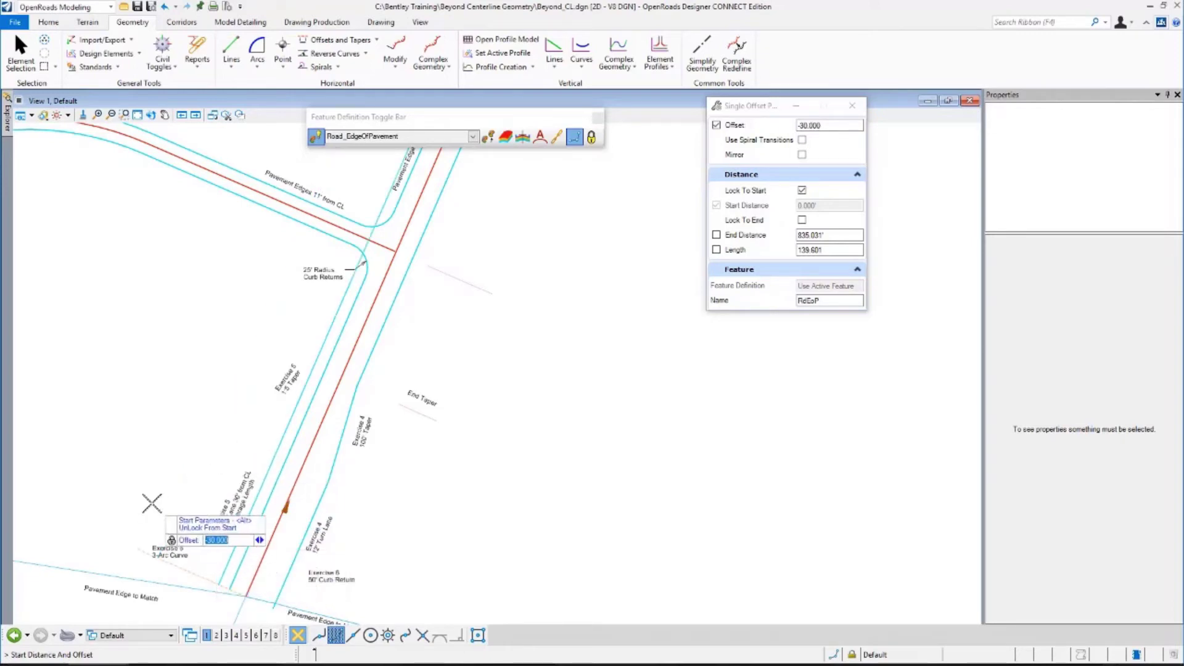
click(126, 481)
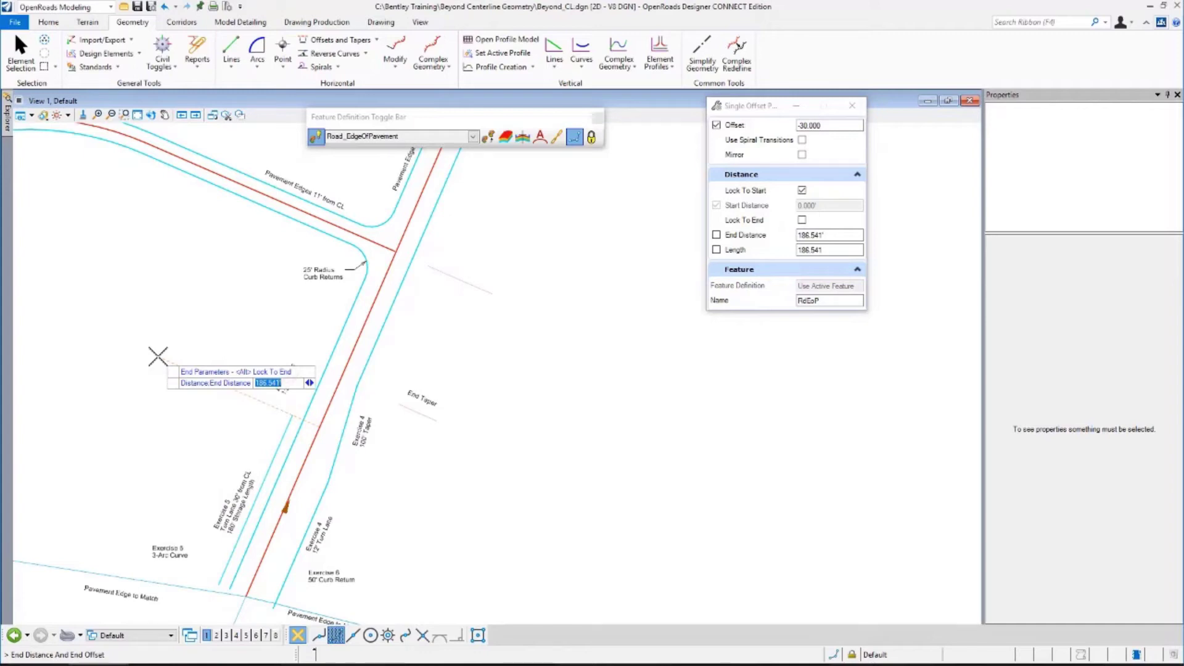
key(Right)
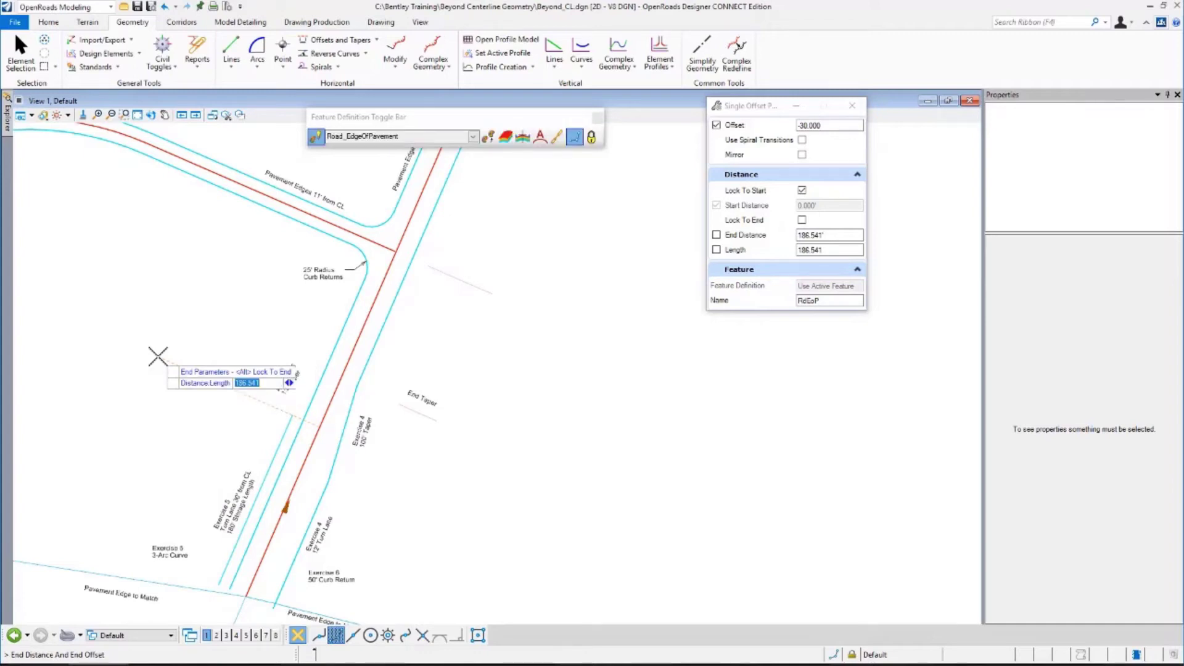
text(180)
key(Return)
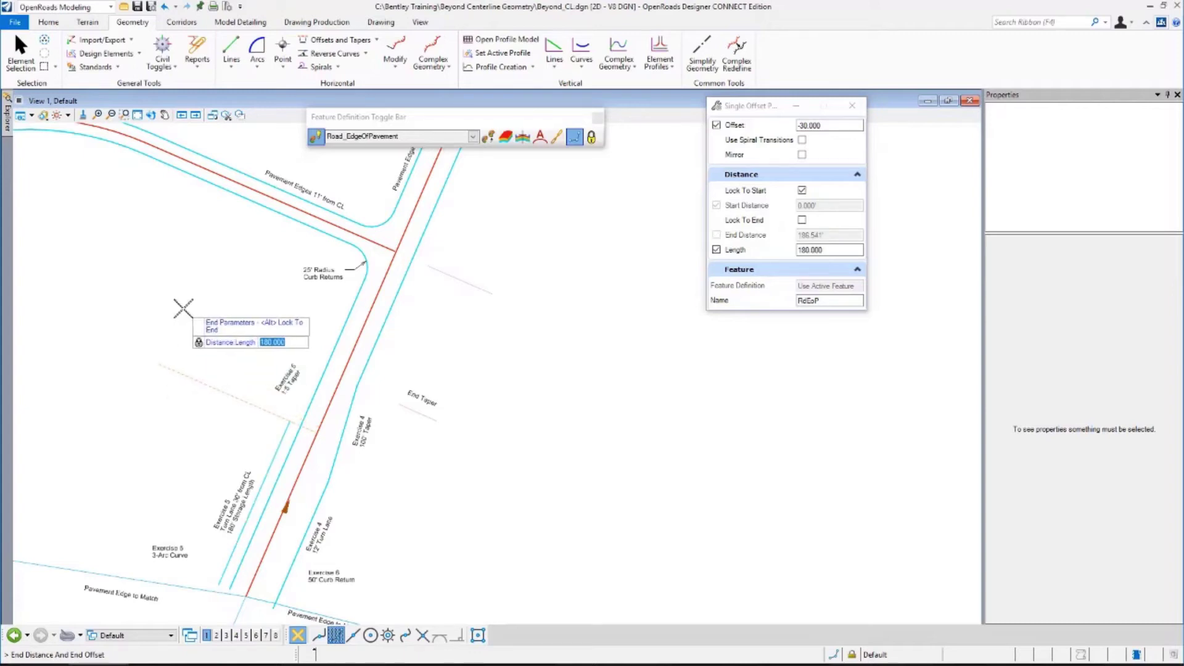
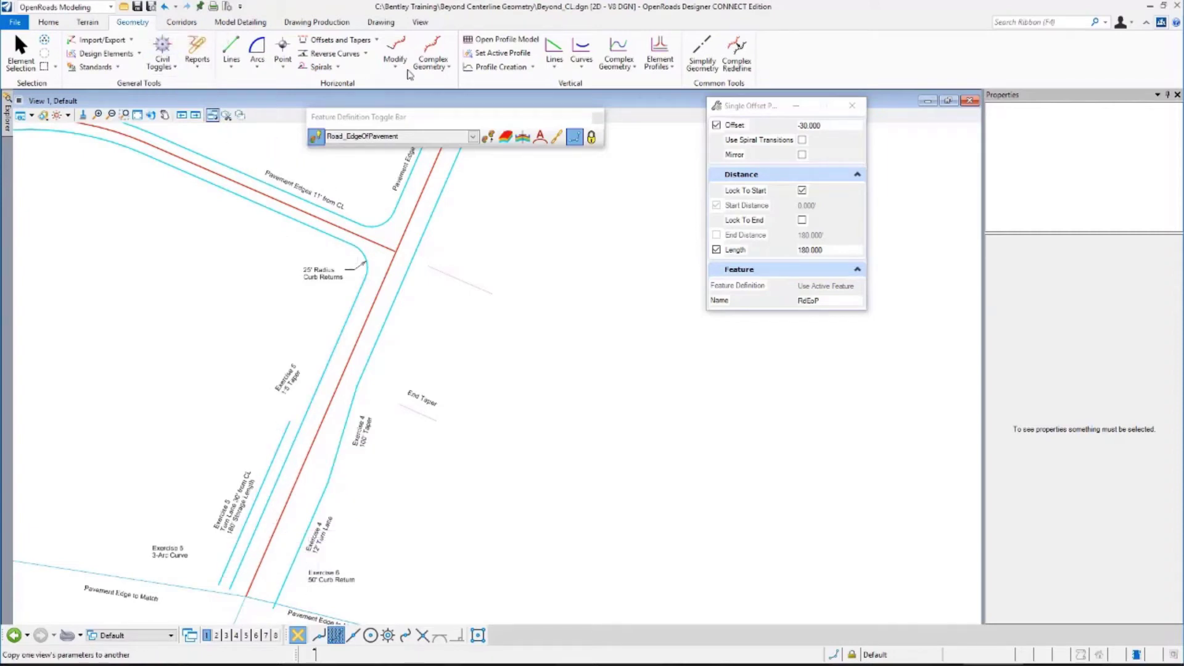
Create a Ratio Offset Taper at 1:5 along the main road centerline, from the west turn lane's 30' offset end past the west pavement edge.
click(376, 40)
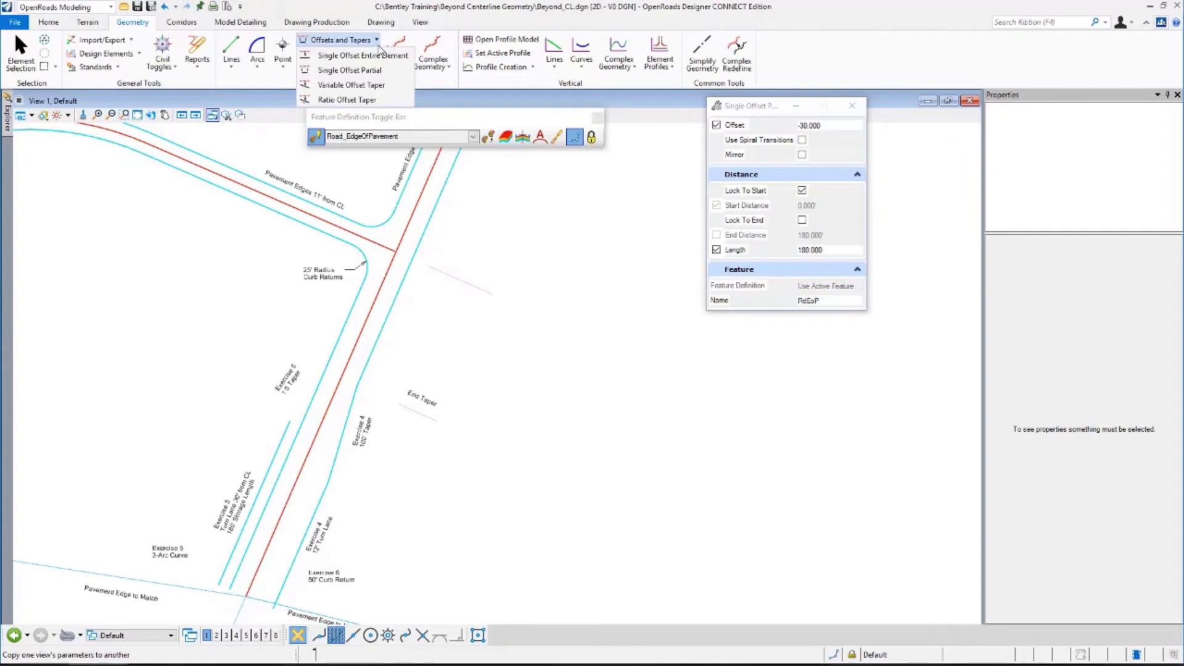
click(349, 100)
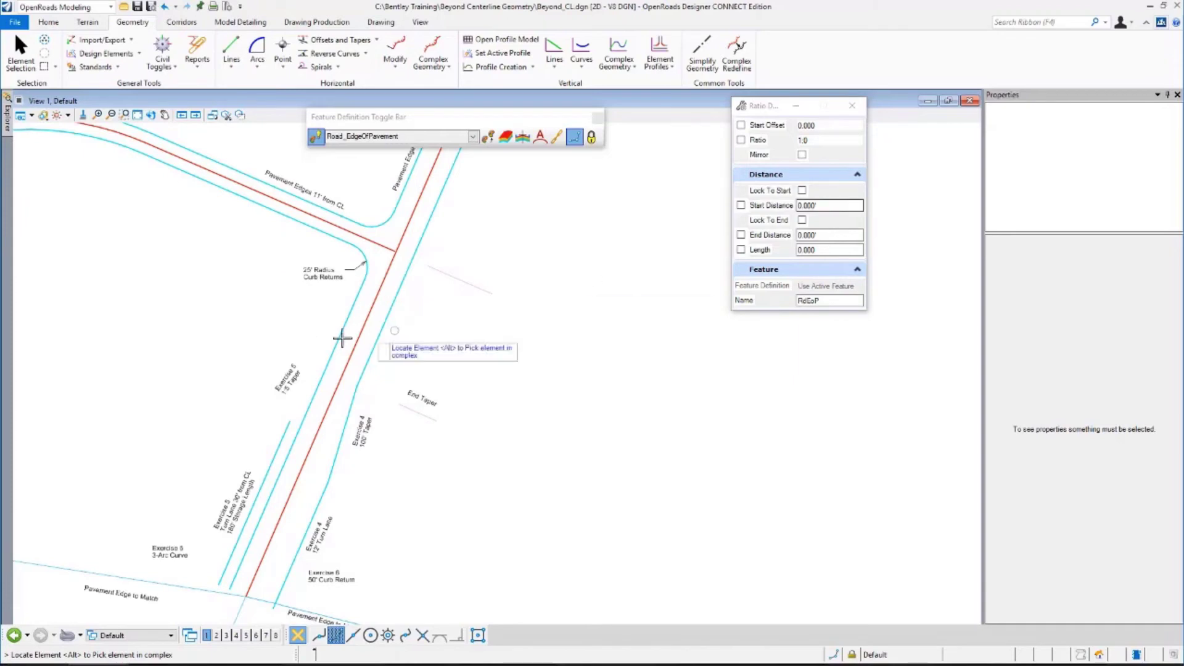
click(333, 395)
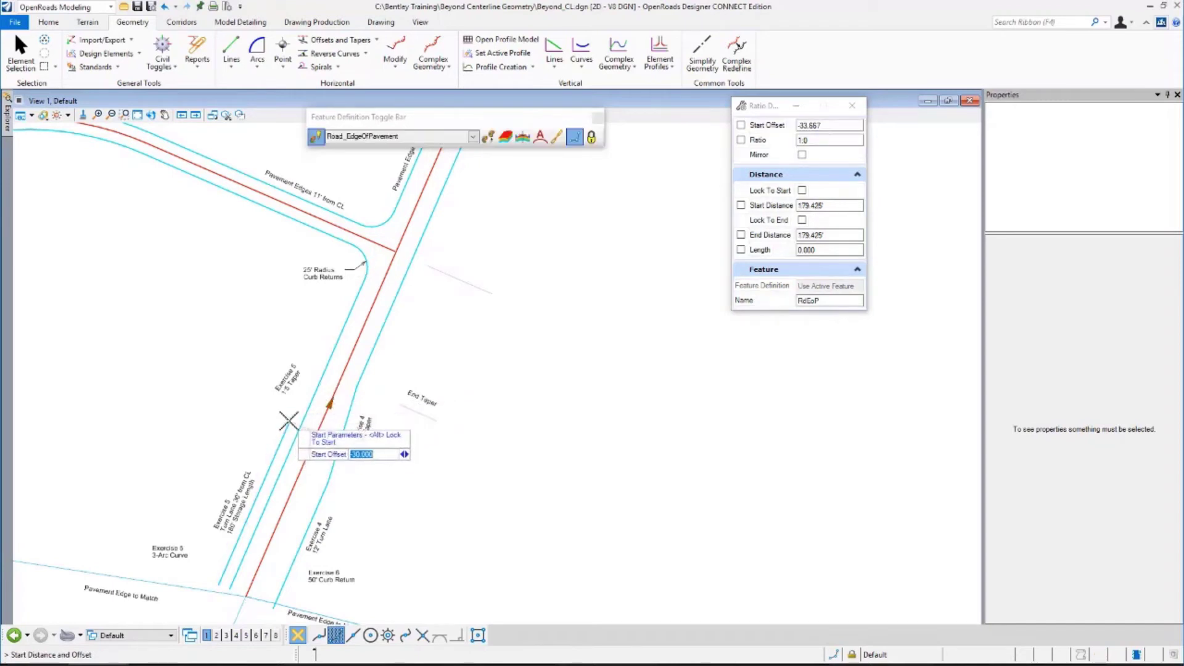
key(Right)
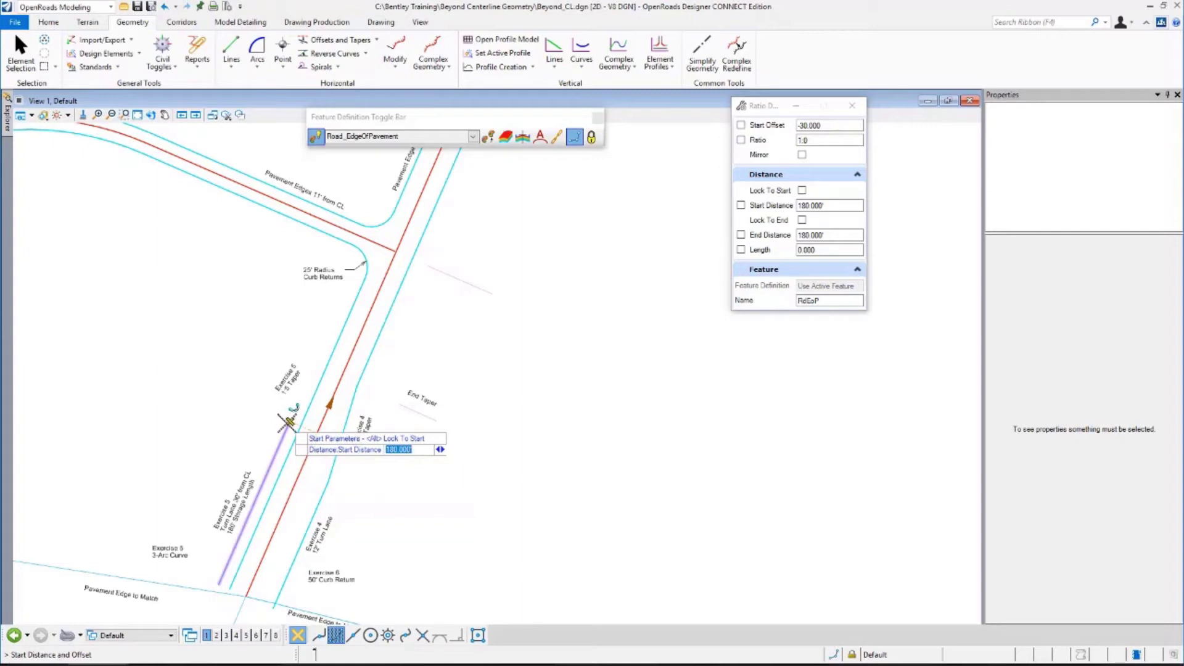
click(287, 423)
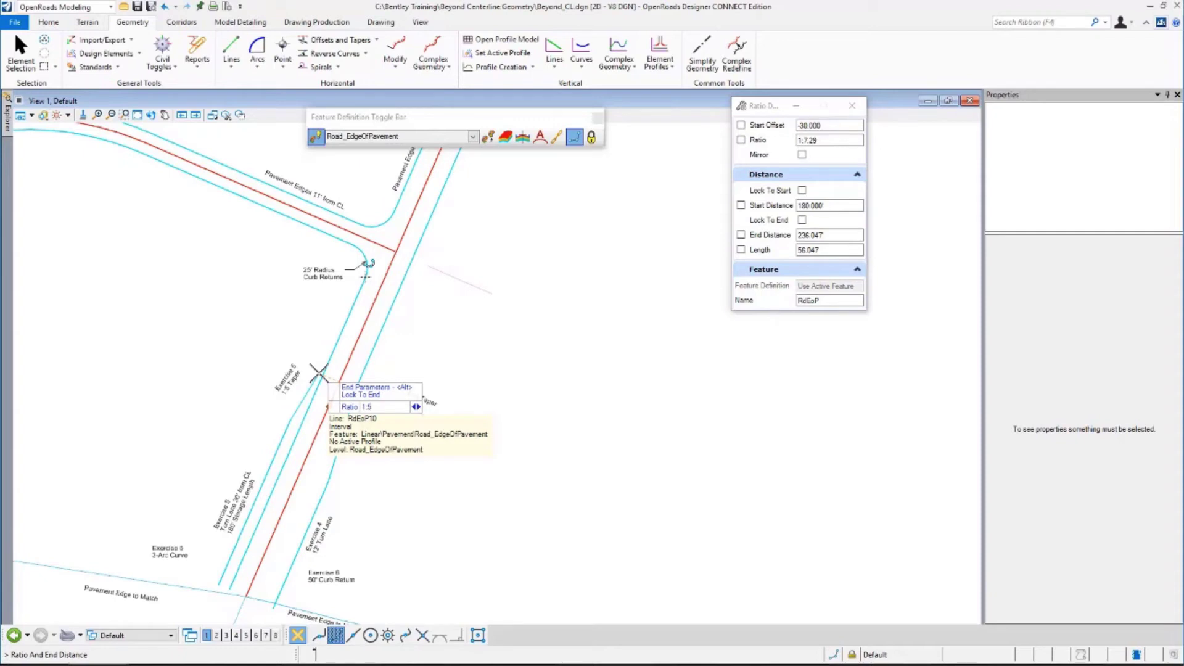
key(Return)
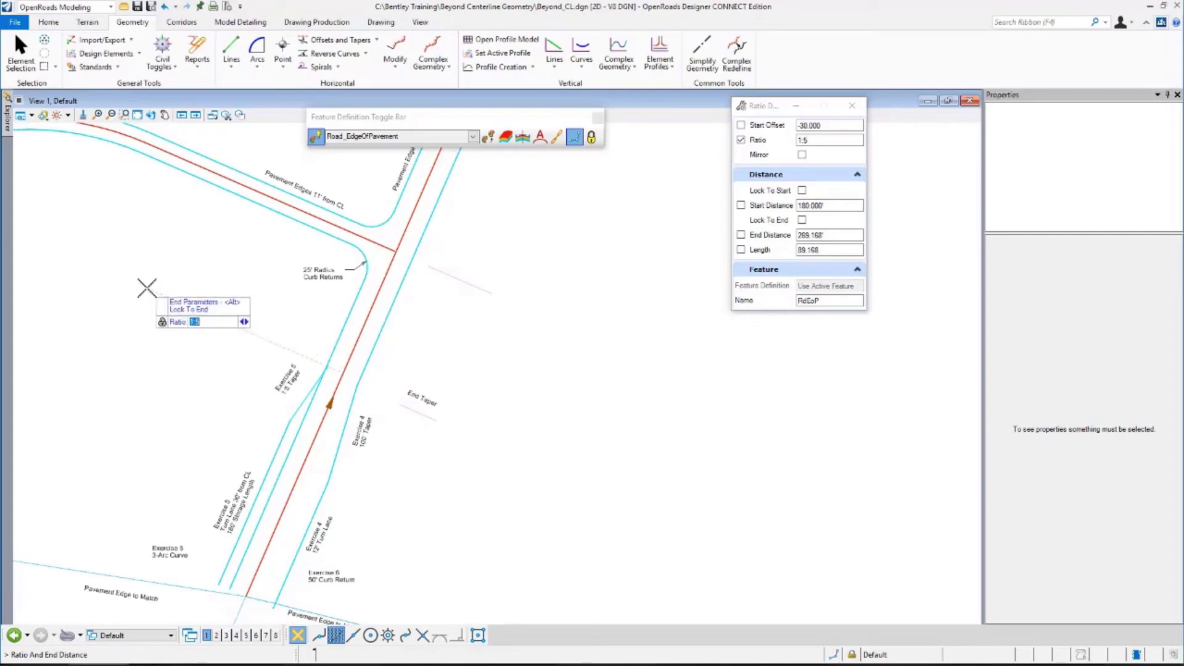
click(333, 361)
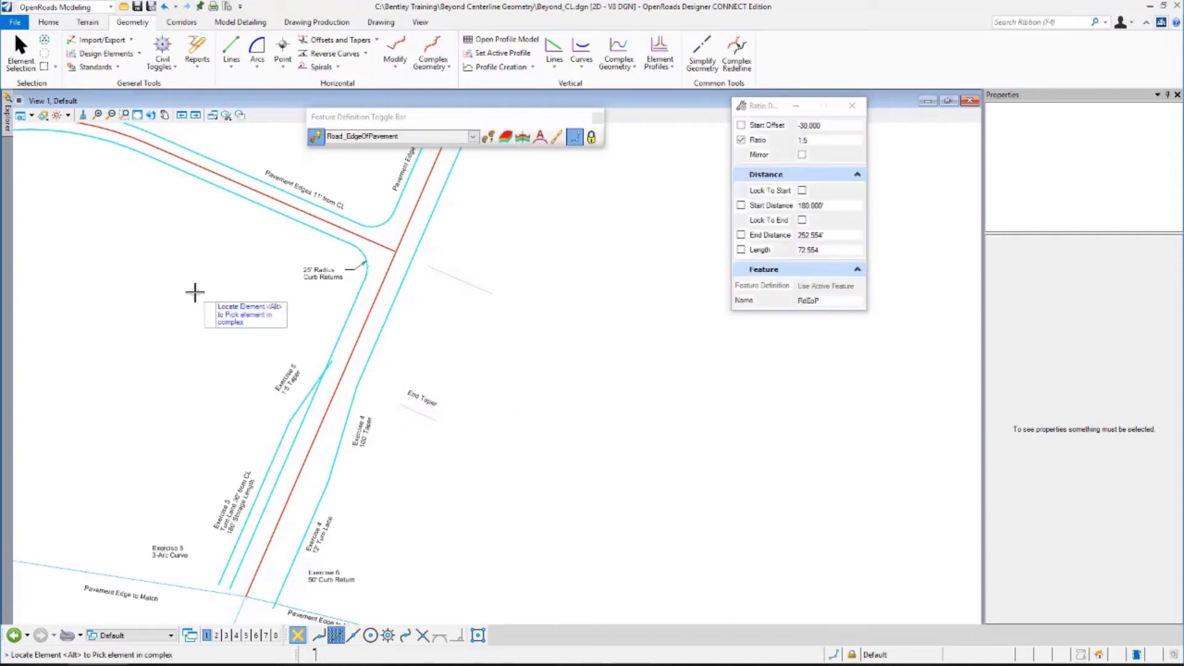
Trim the 1:5 taper and the west pavement edge to their intersection, removing the excess of both lines.
click(317, 23)
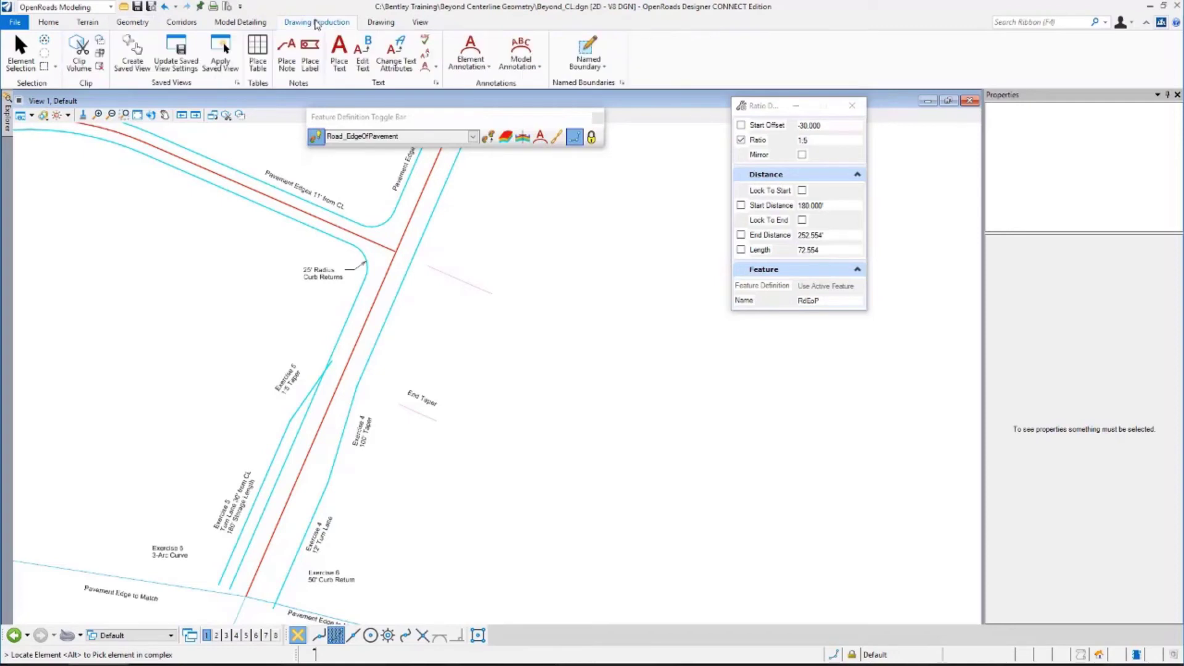
click(379, 23)
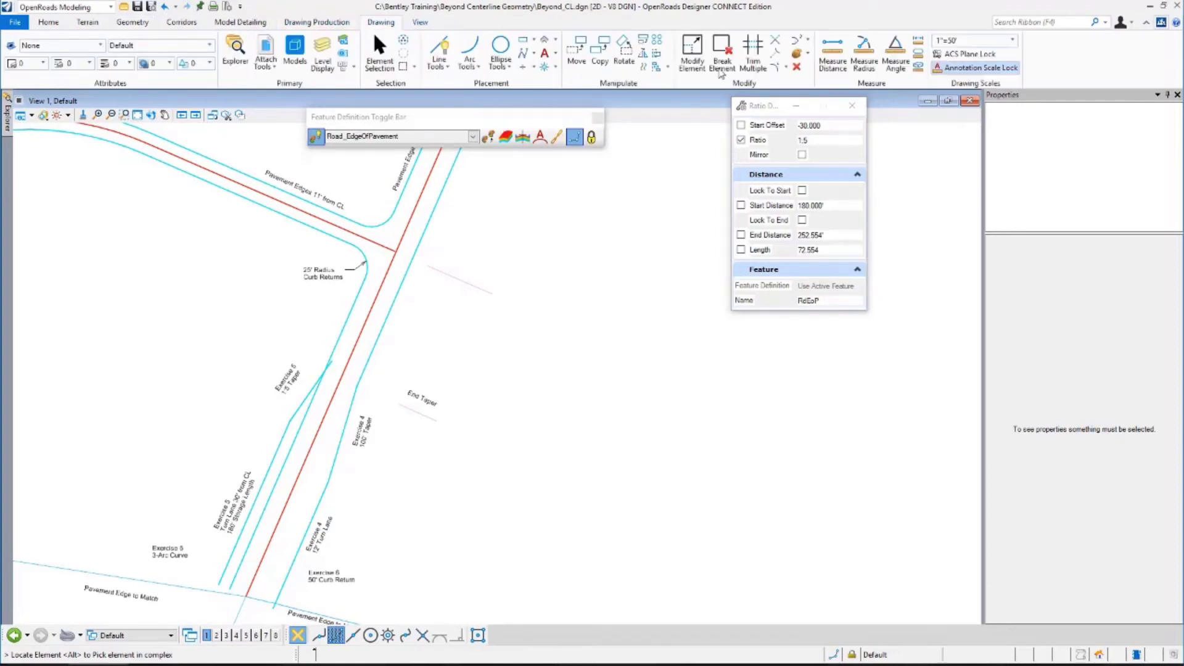
click(773, 44)
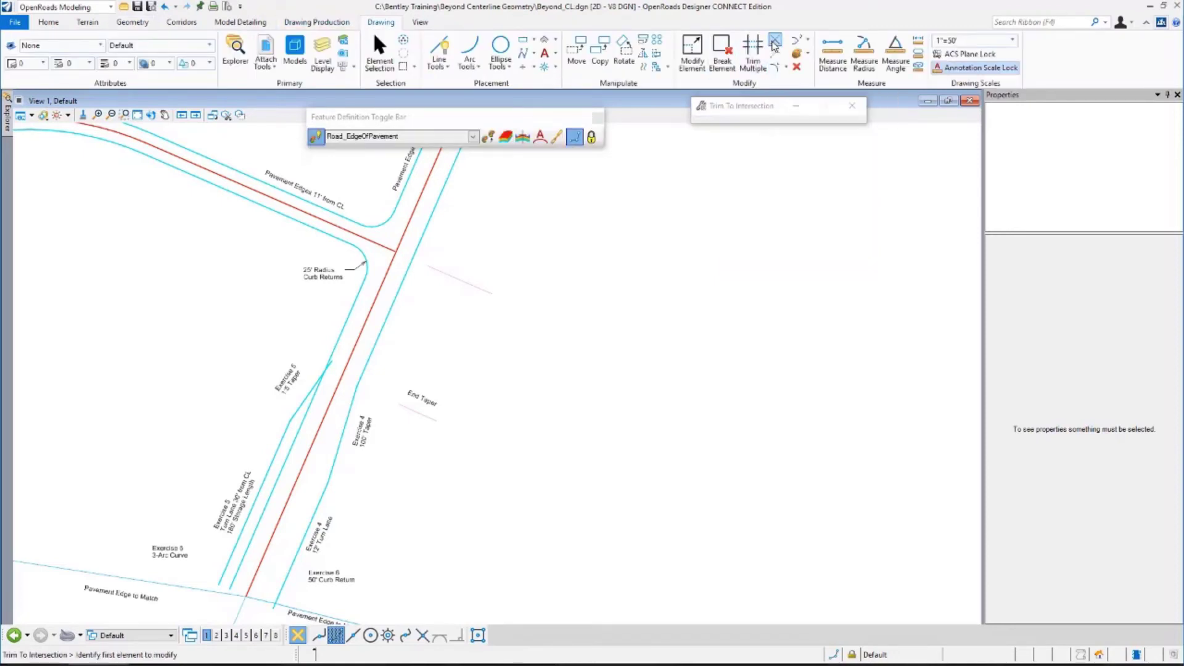
click(313, 388)
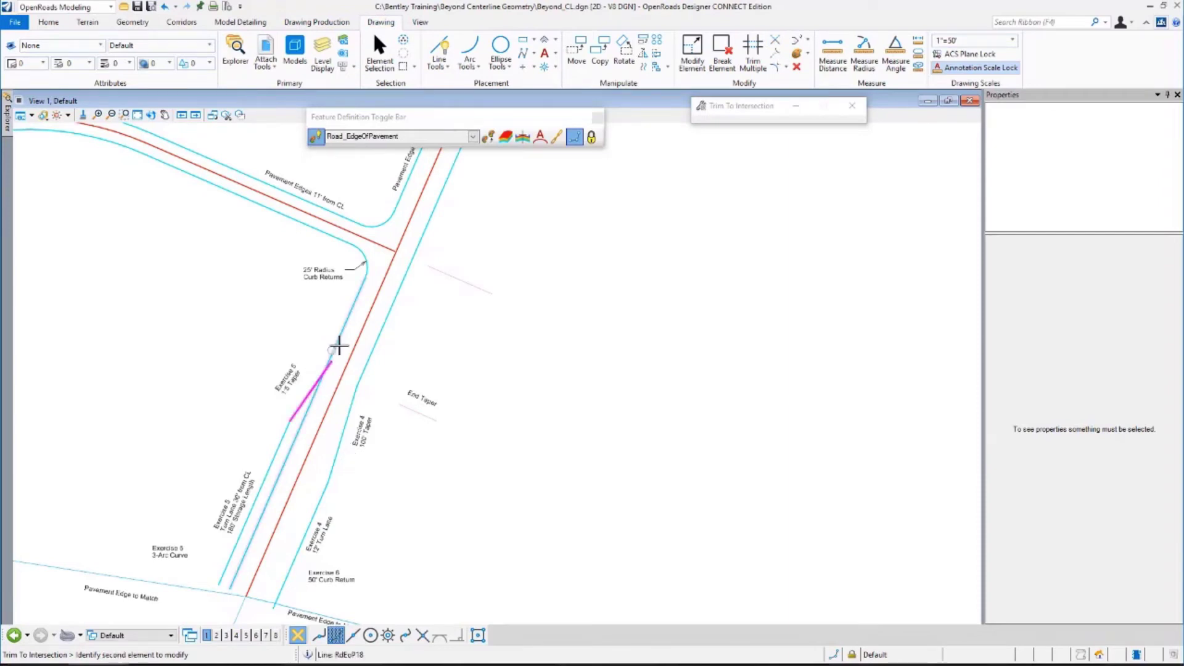
click(302, 317)
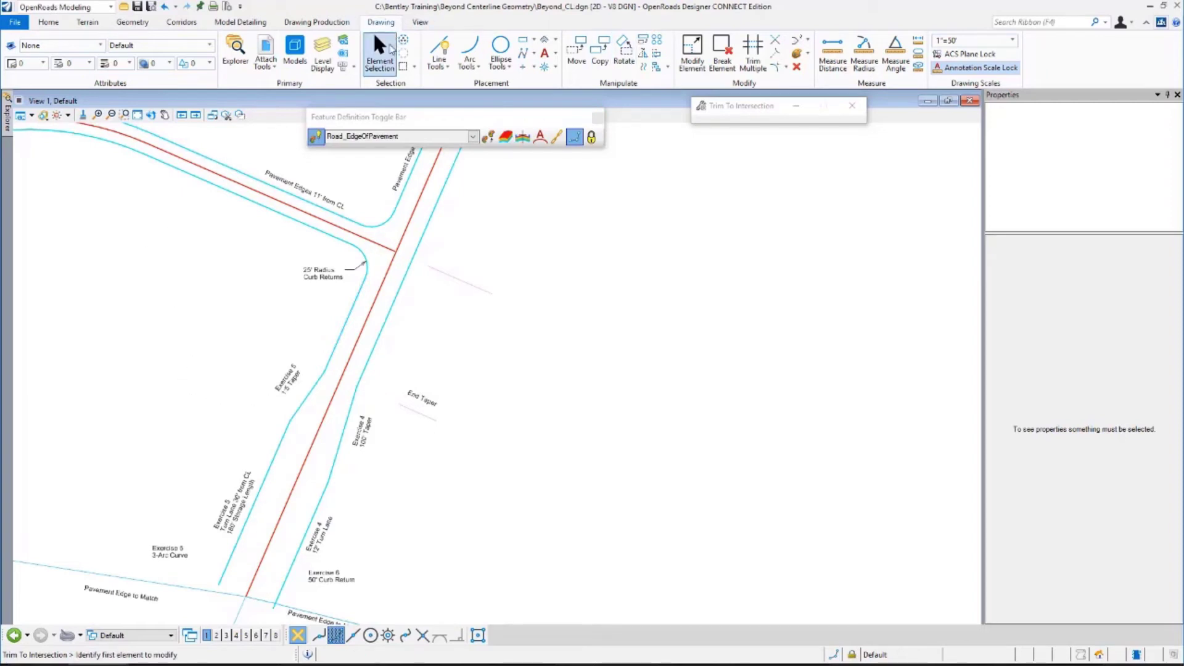
Select the complete taper line beside the west turn lane and edit its ratio directly in the drawing.
click(379, 57)
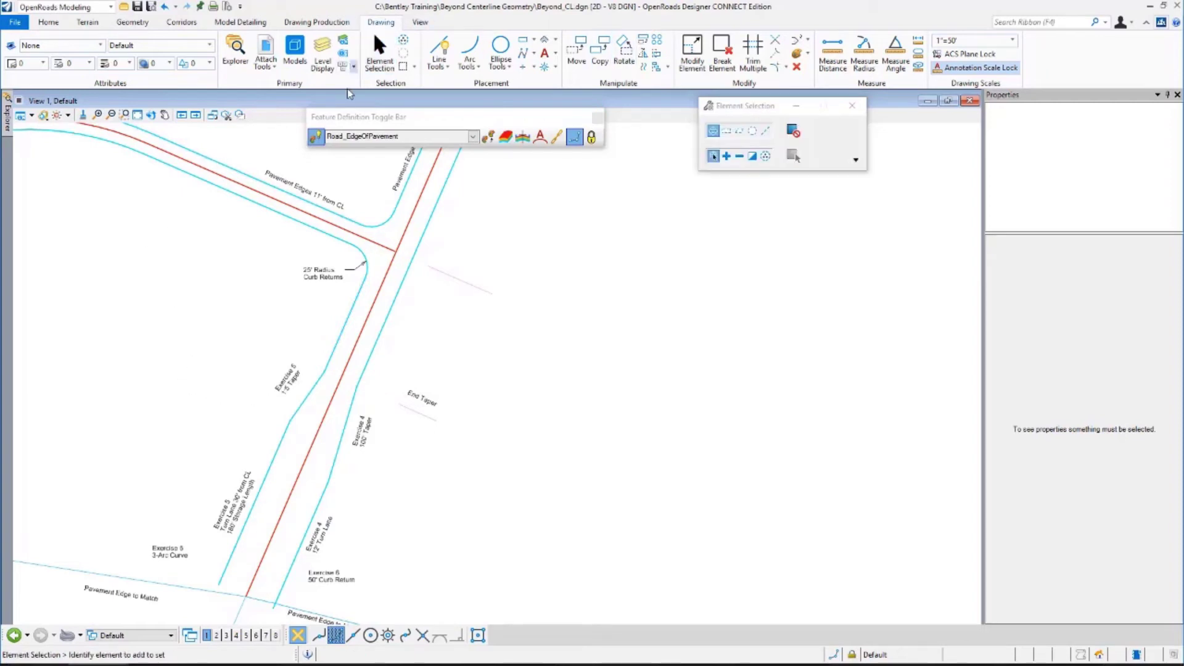
click(304, 400)
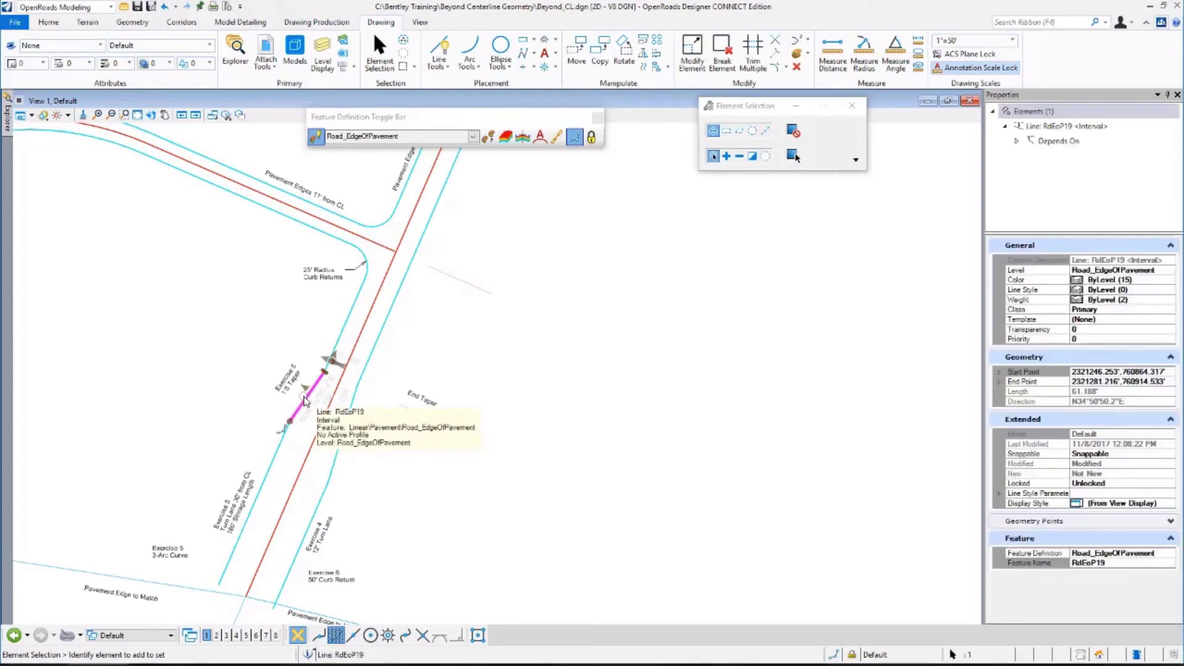
click(304, 399)
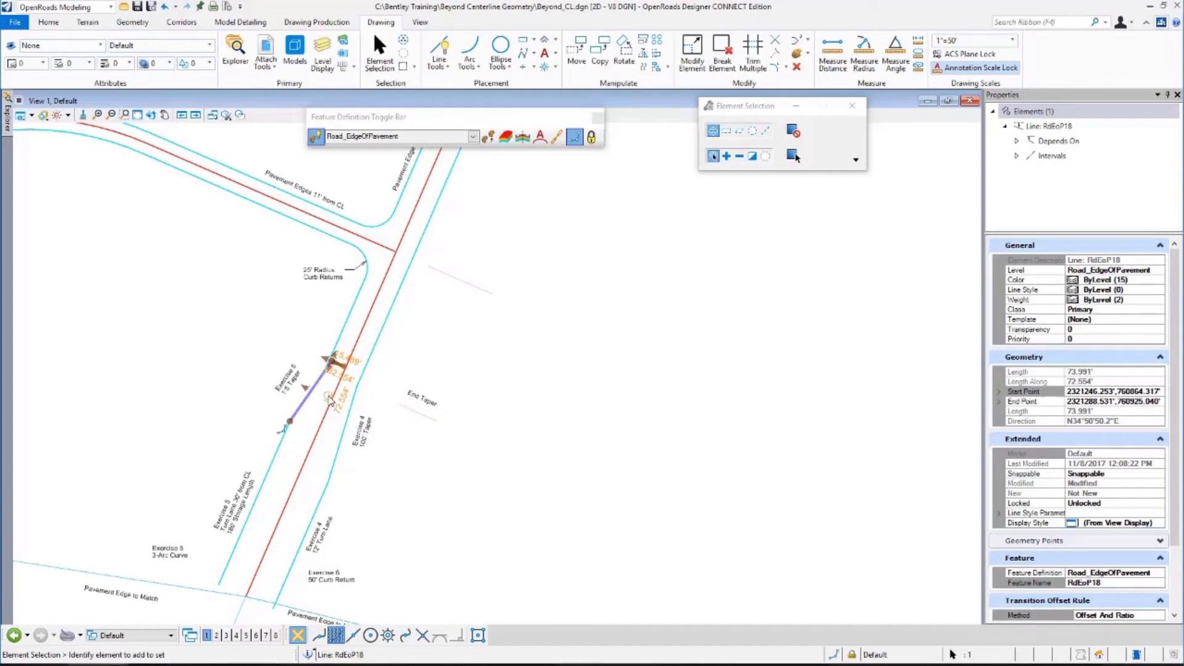
click(331, 401)
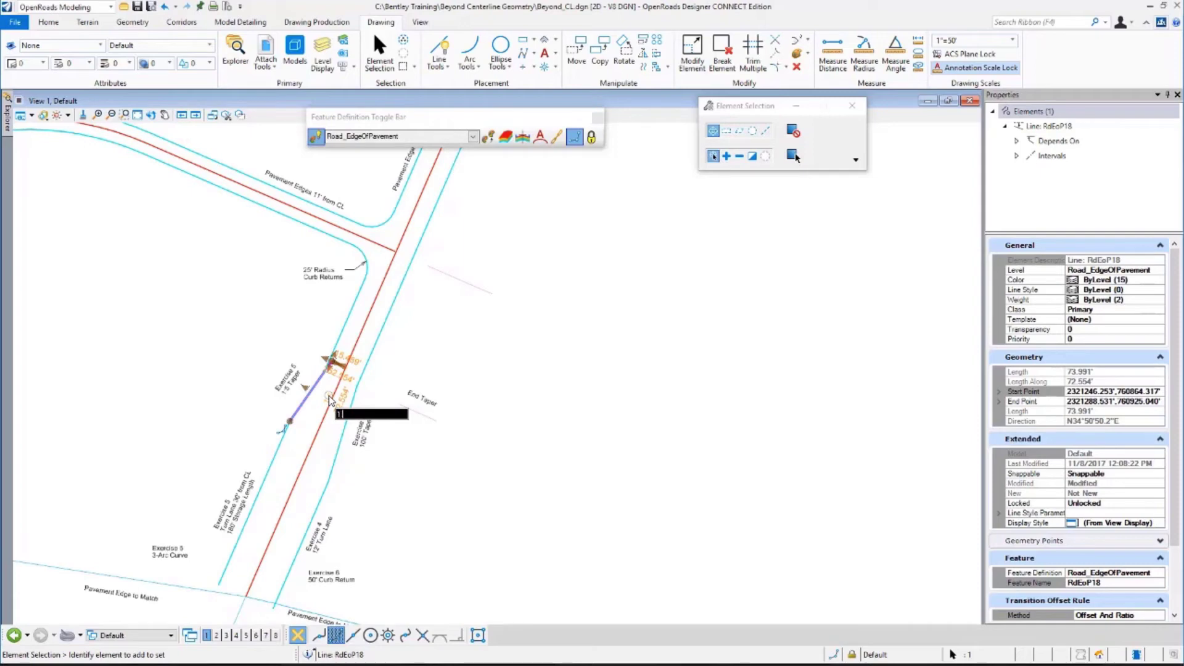
key(Return)
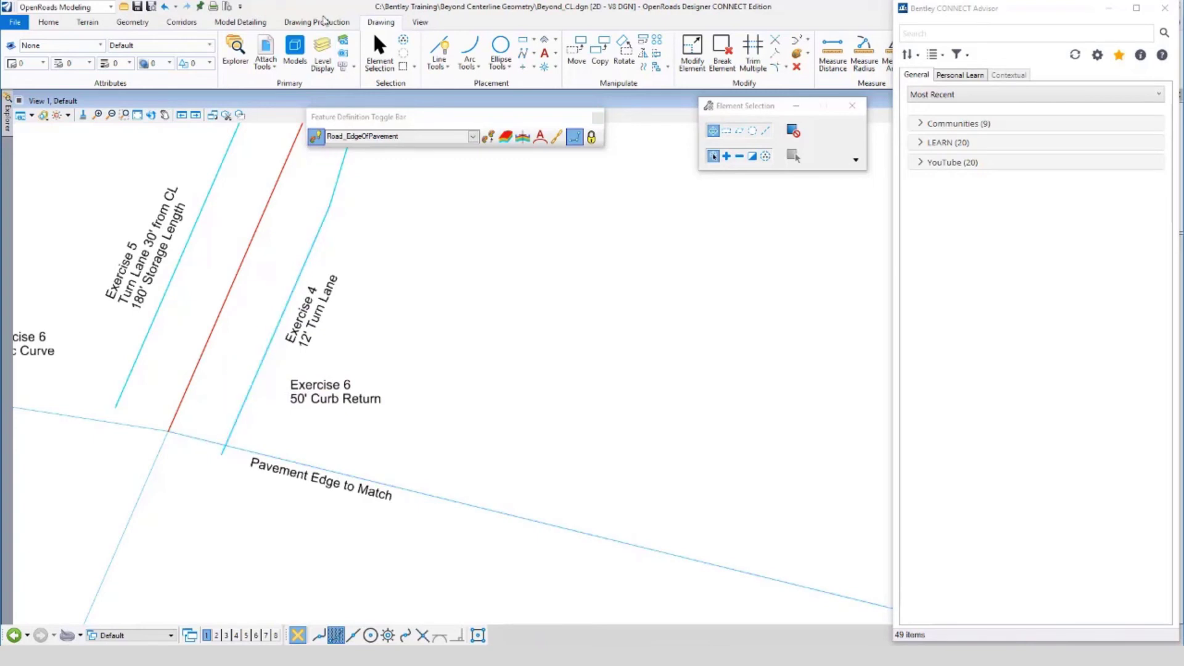
Create a 50' radius Simple Arc between the east Pavement Edge to Match and the 12' turn lane edge, with Trim/Extend set to Ahead.
click(132, 22)
click(265, 73)
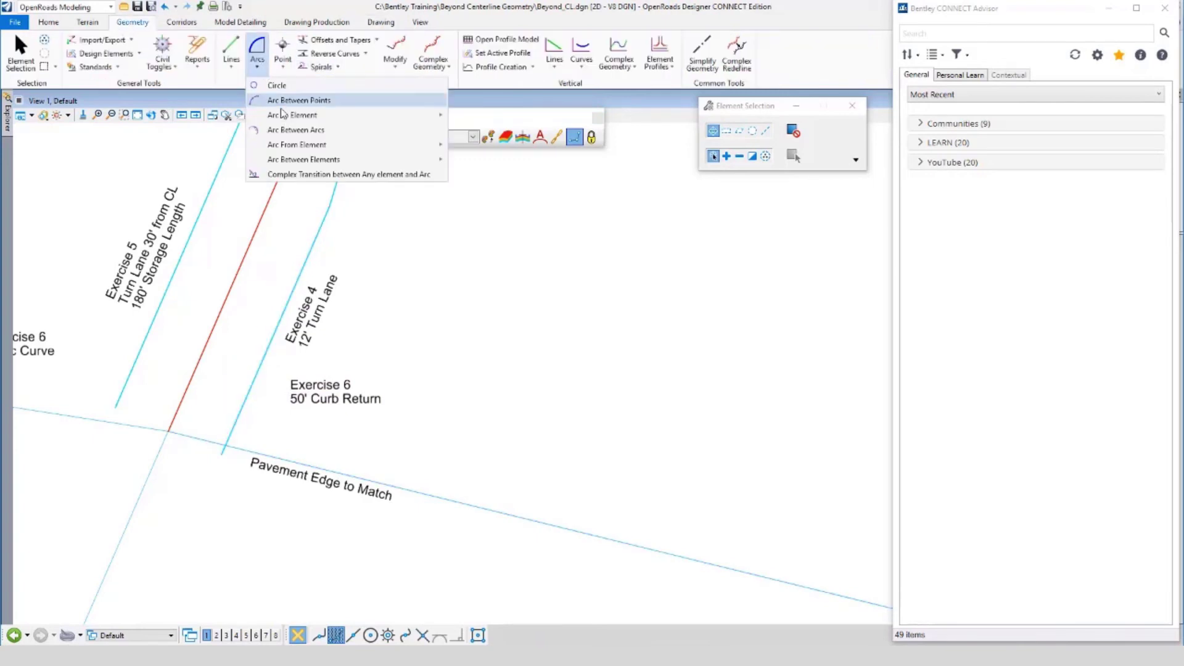
mouse_move(331, 165)
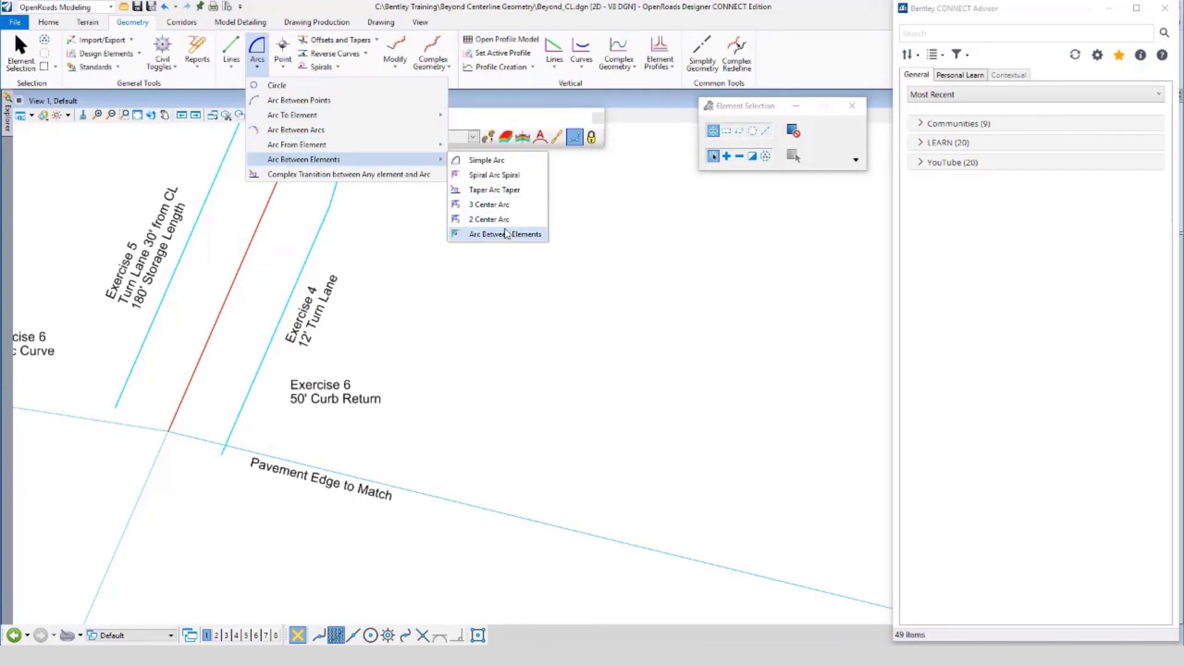
click(490, 161)
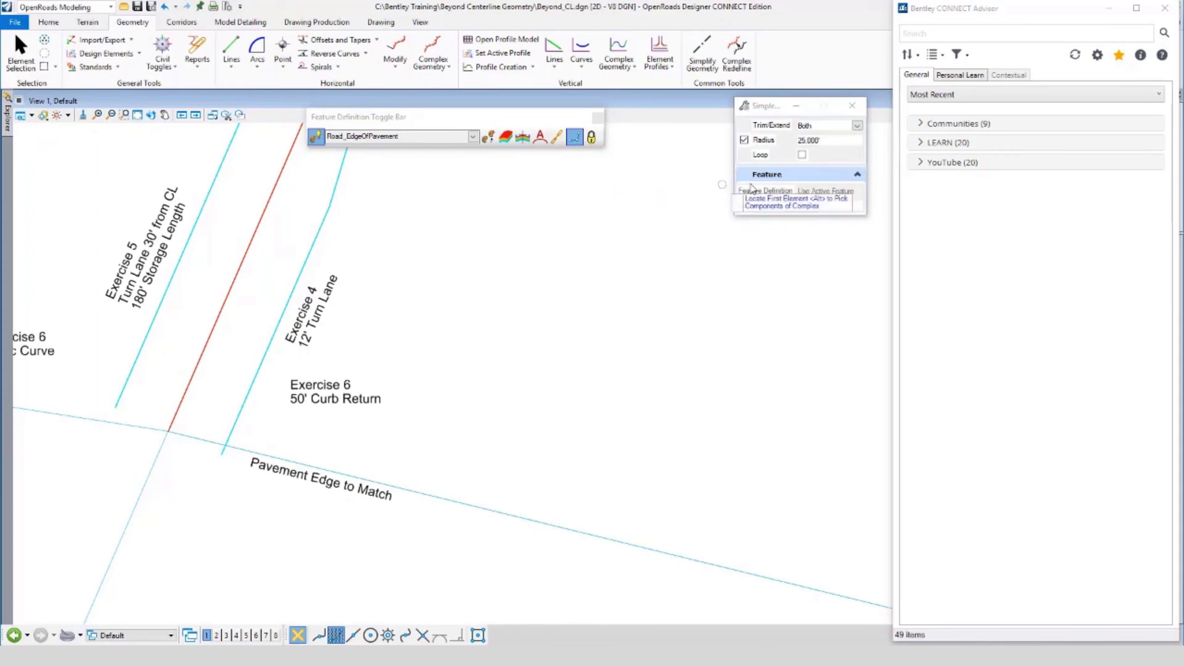
click(298, 463)
click(252, 384)
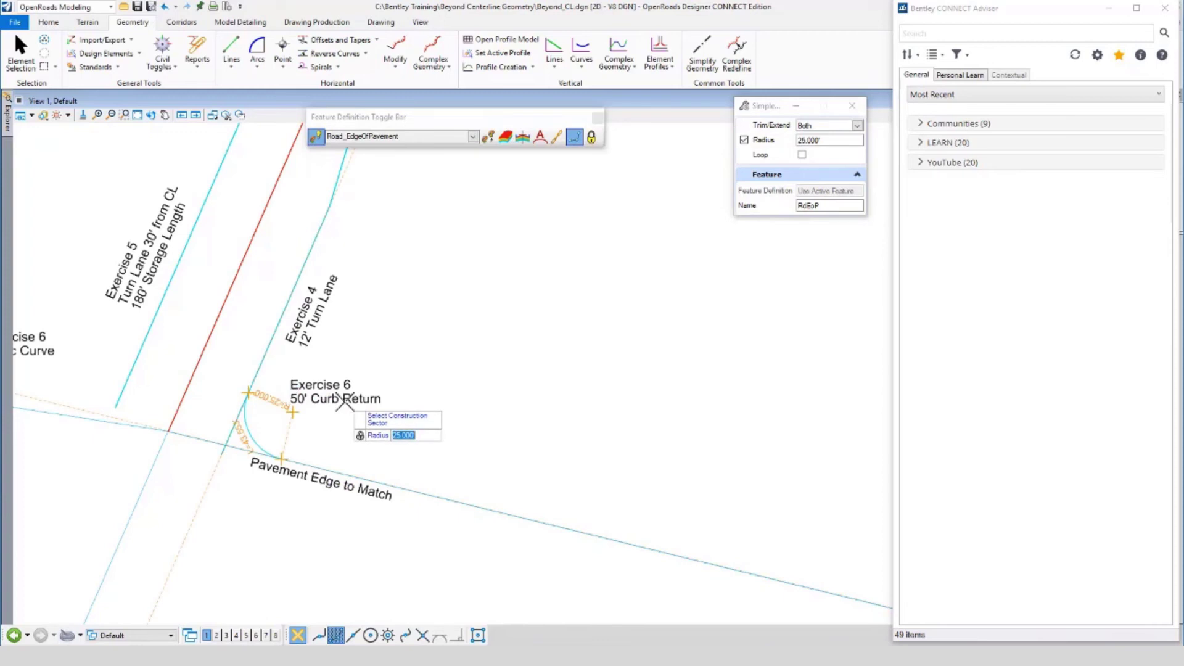
text(50)
key(Return)
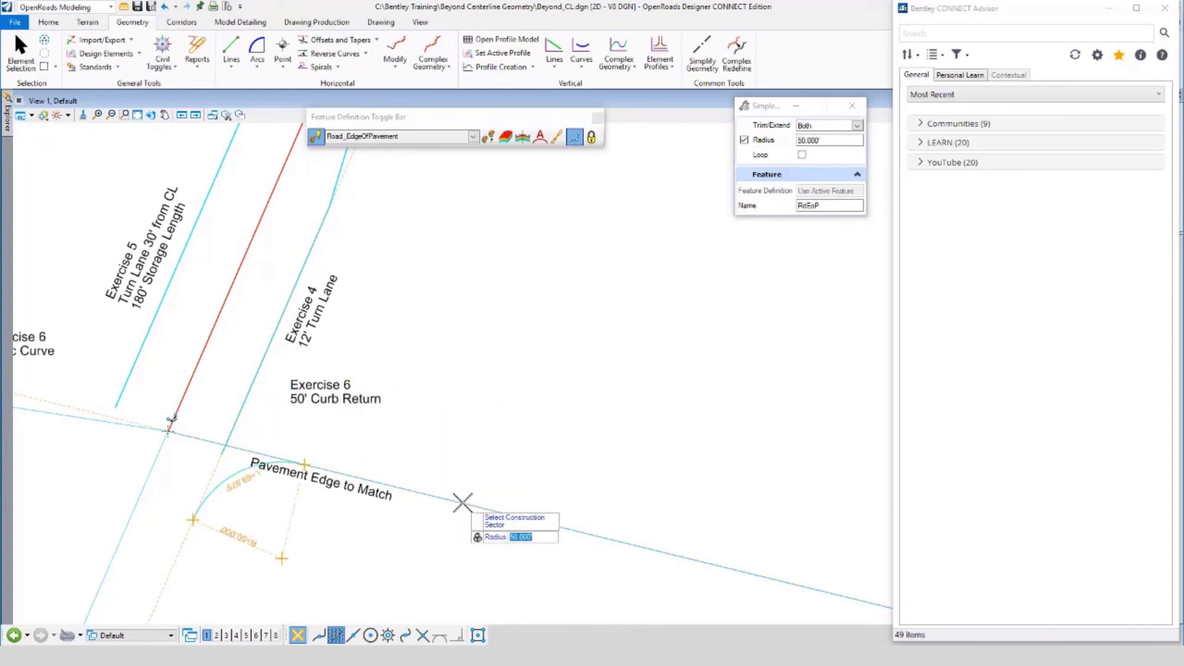
click(475, 409)
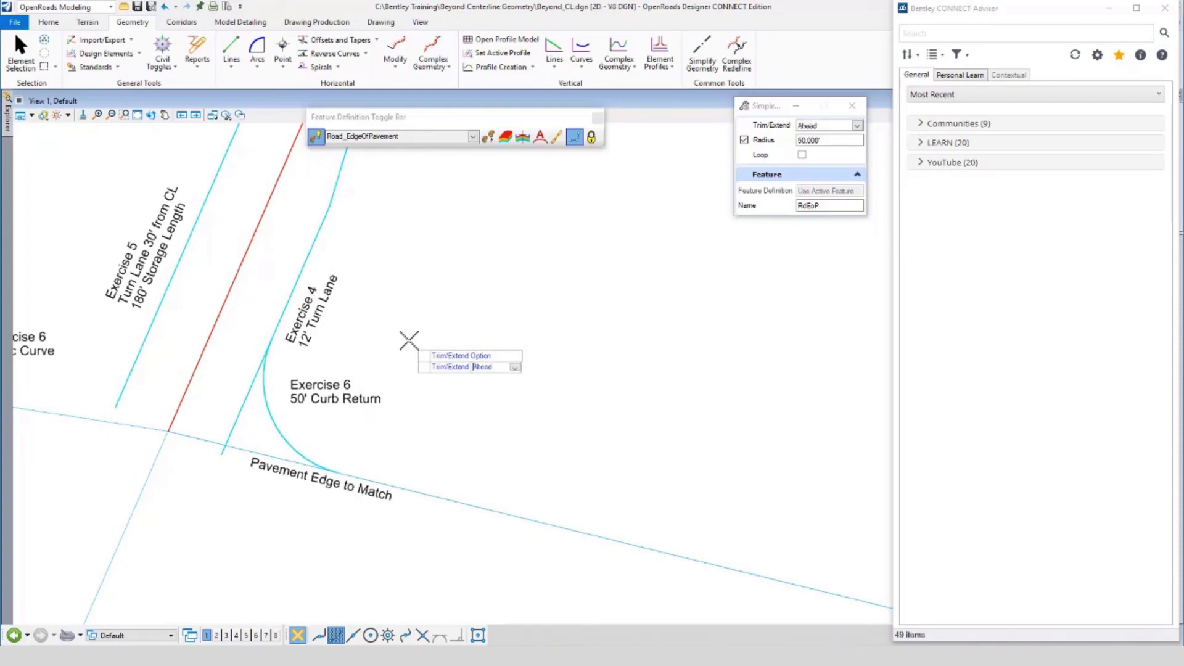
click(408, 340)
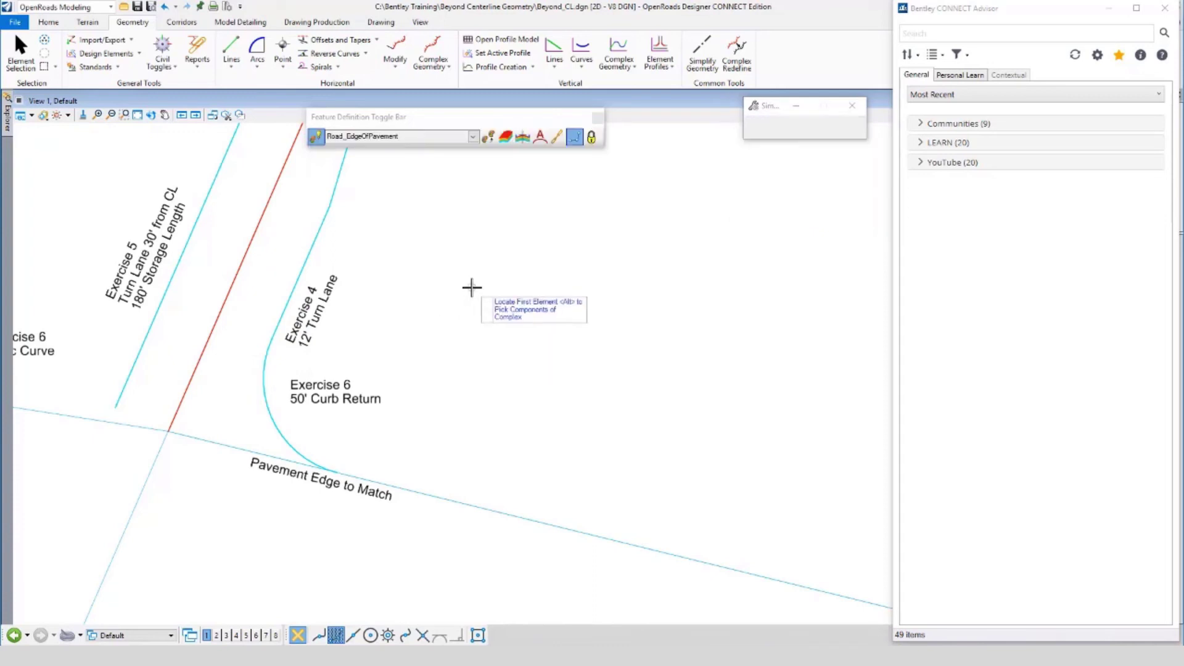
Select the 50' curb return and review its properties, hiding the CONNECT Advisor window that covers them.
click(21, 54)
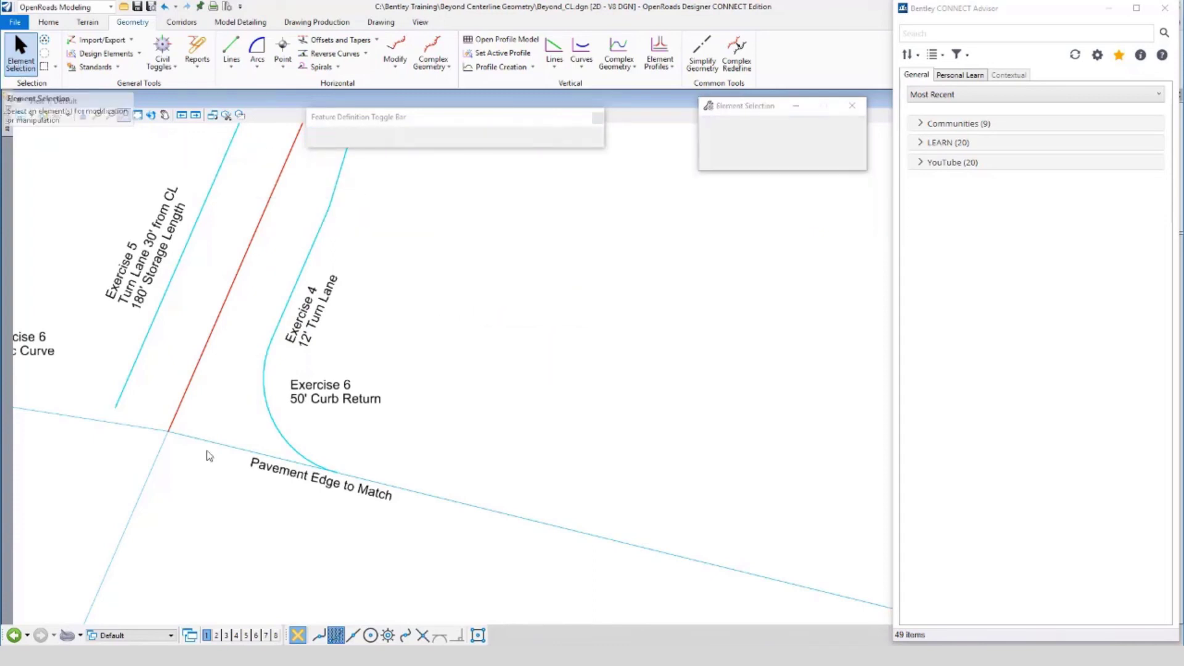
click(270, 428)
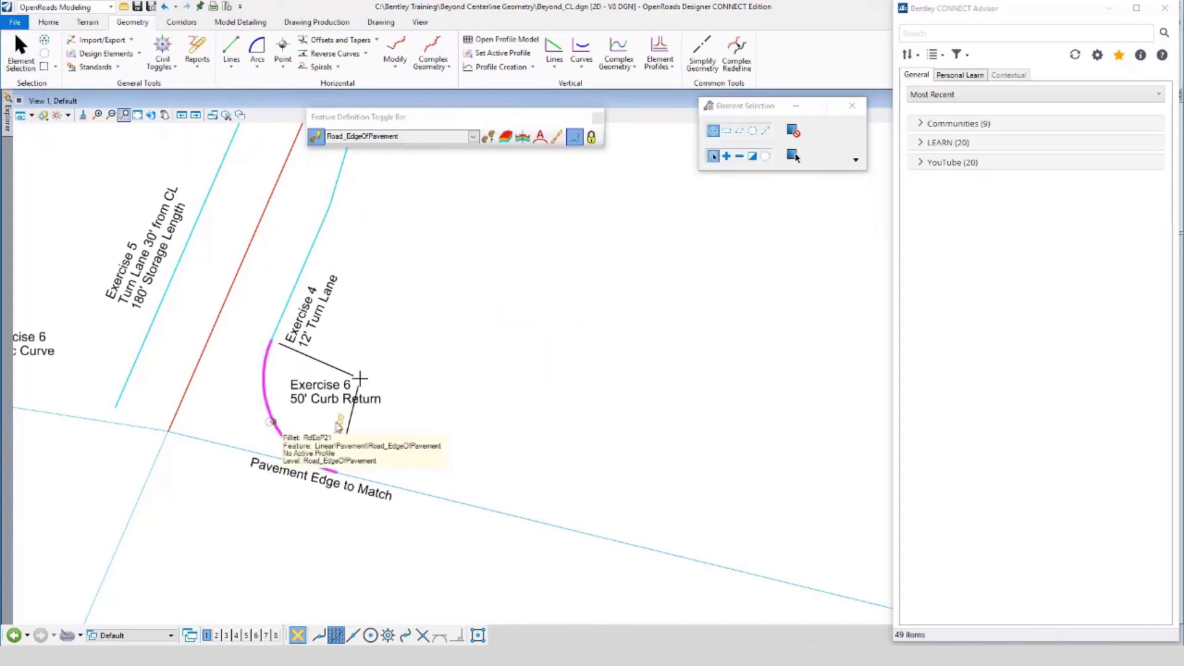
click(1104, 11)
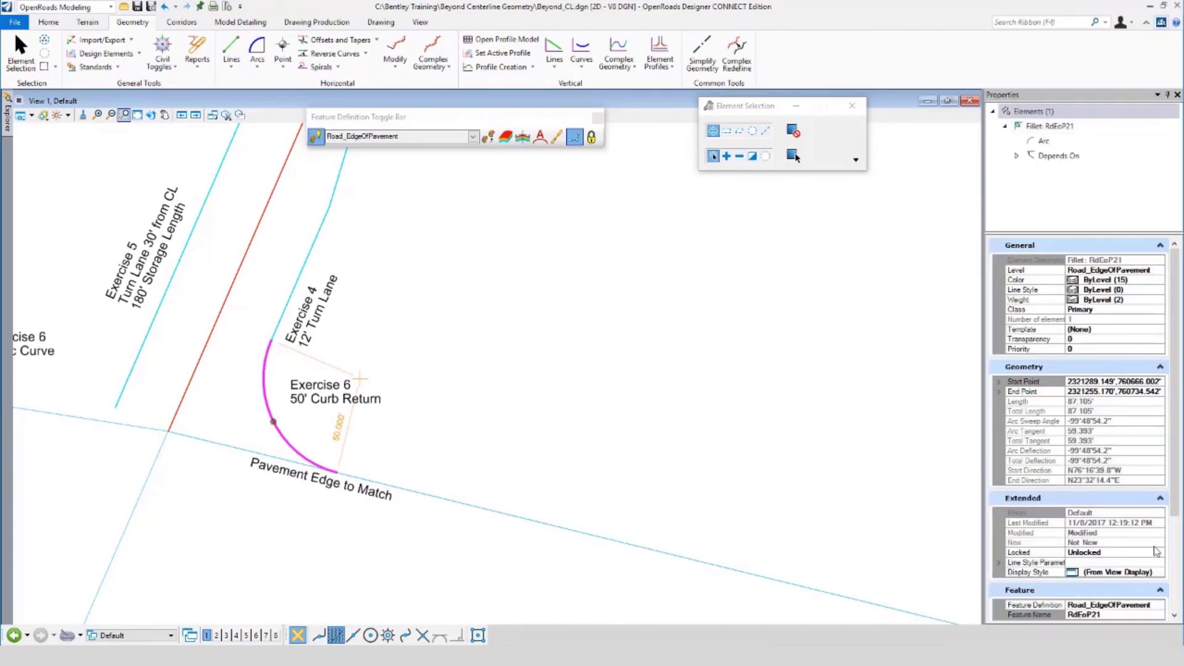
click(1173, 573)
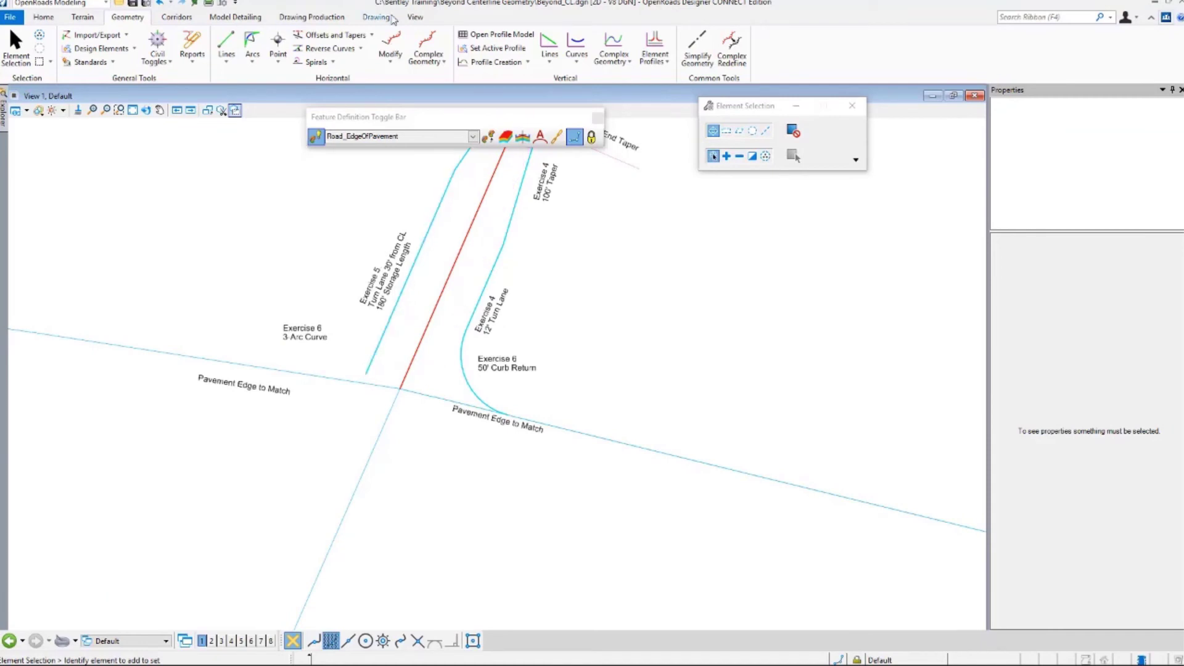
Start a 3 Center Arc between elements with the main radius locked at 75'.
click(252, 48)
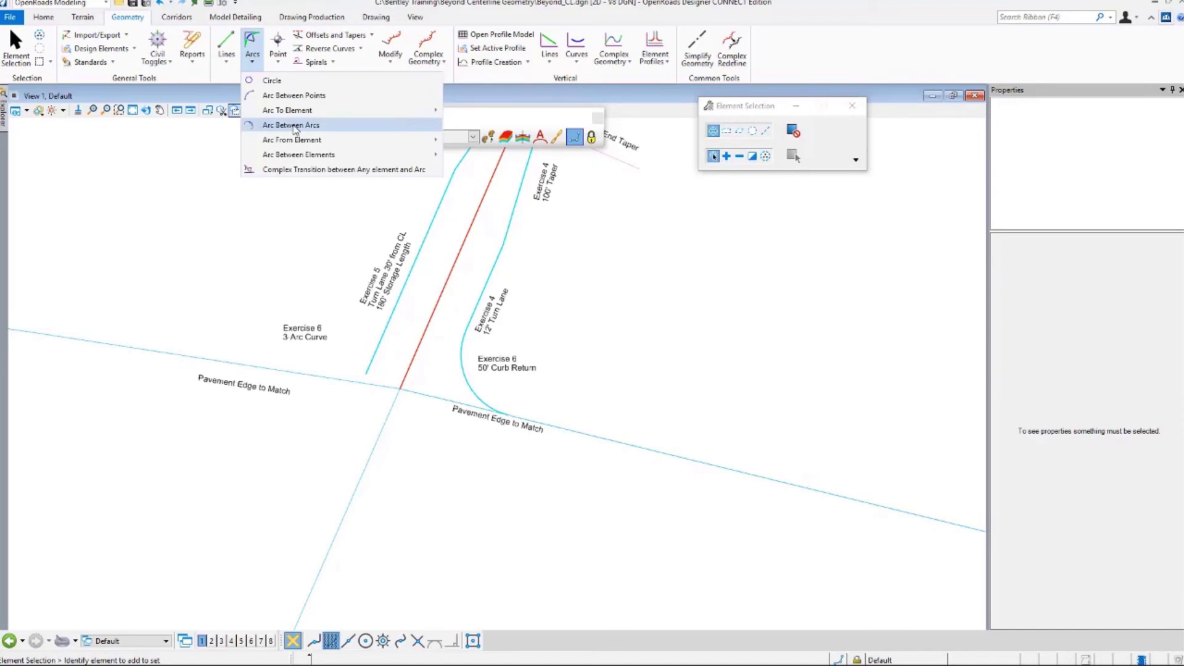
mouse_move(296, 155)
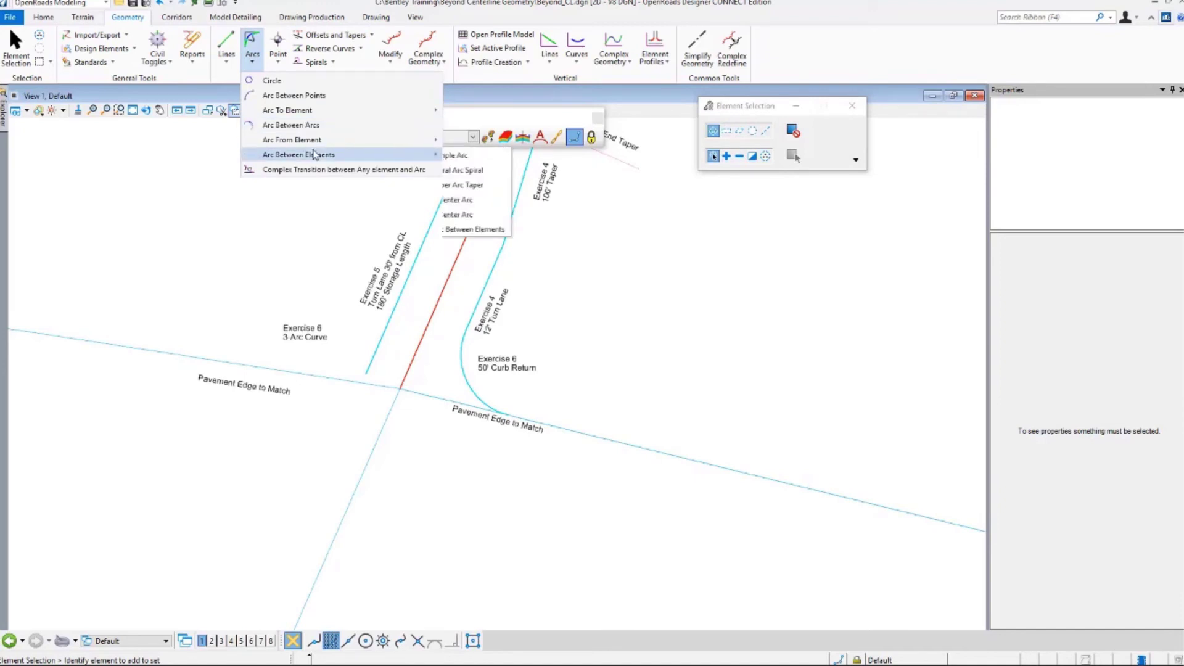
click(487, 201)
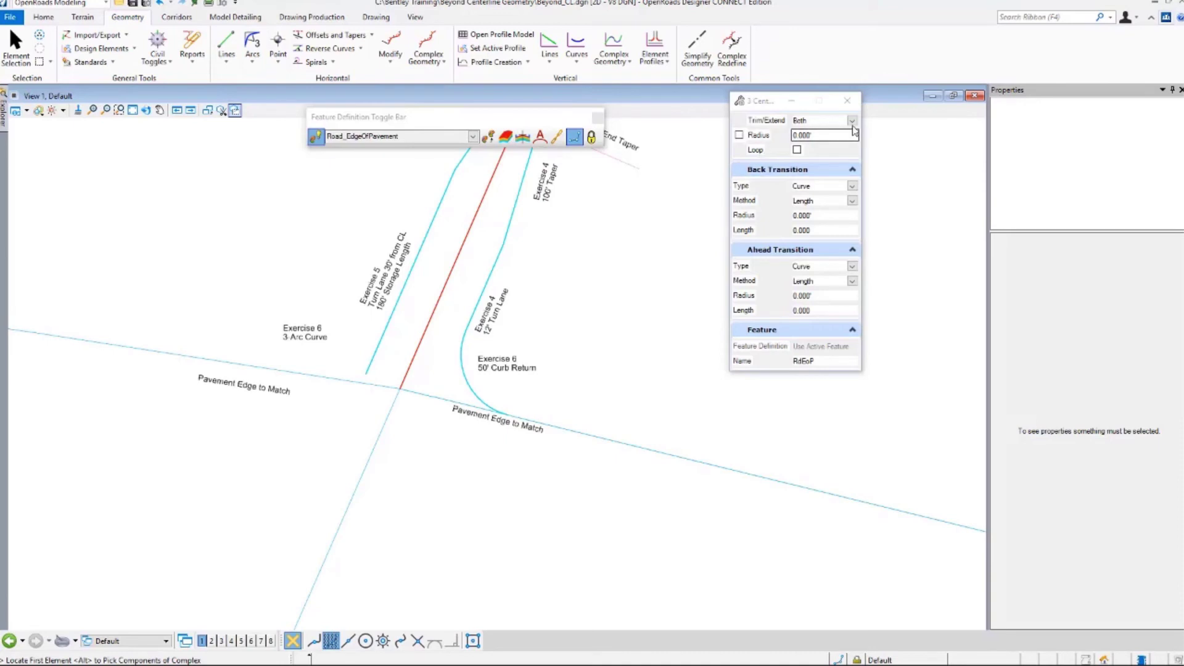
click(742, 135)
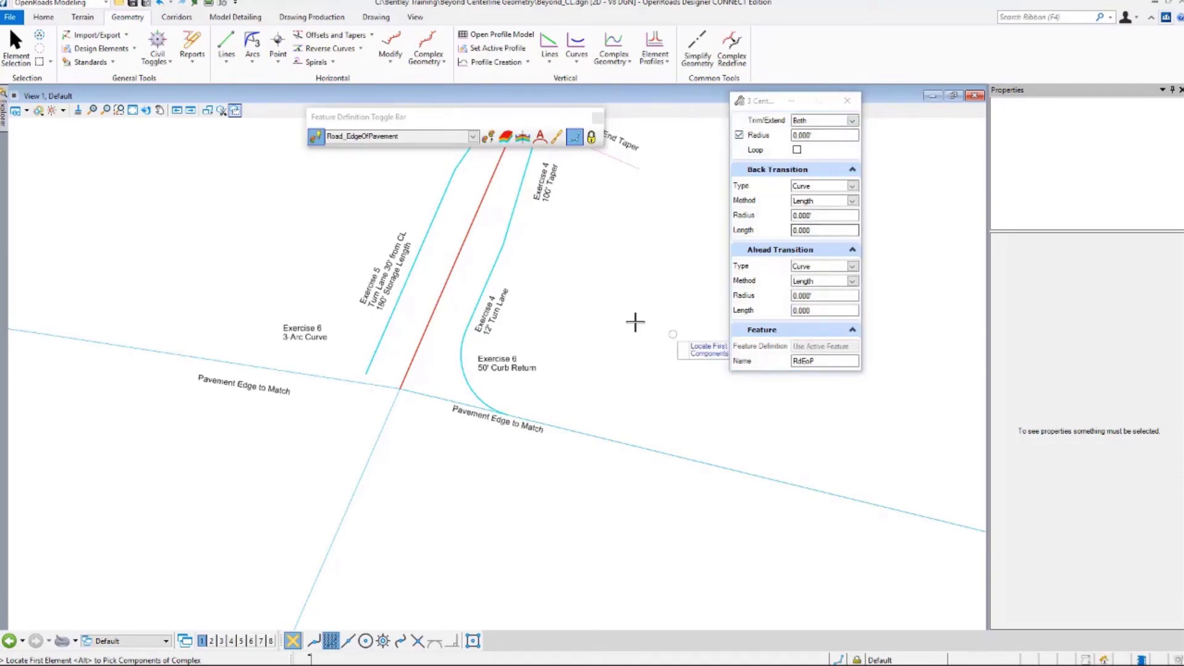
key(Tab)
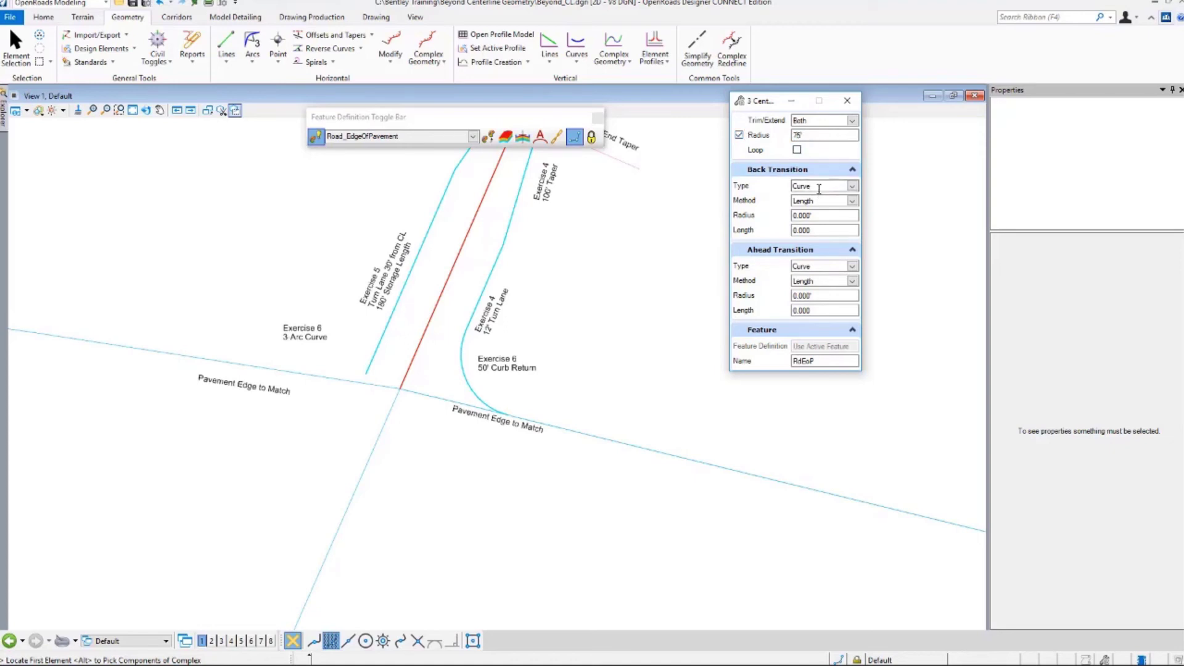
Set the 3 Center Arc's back and ahead transition curves to a 125' radius and 50' length each.
click(826, 214)
key(Tab)
text(50)
key(Tab)
key(Tab)
key(Tab)
text(125)
key(Tab)
text(5)
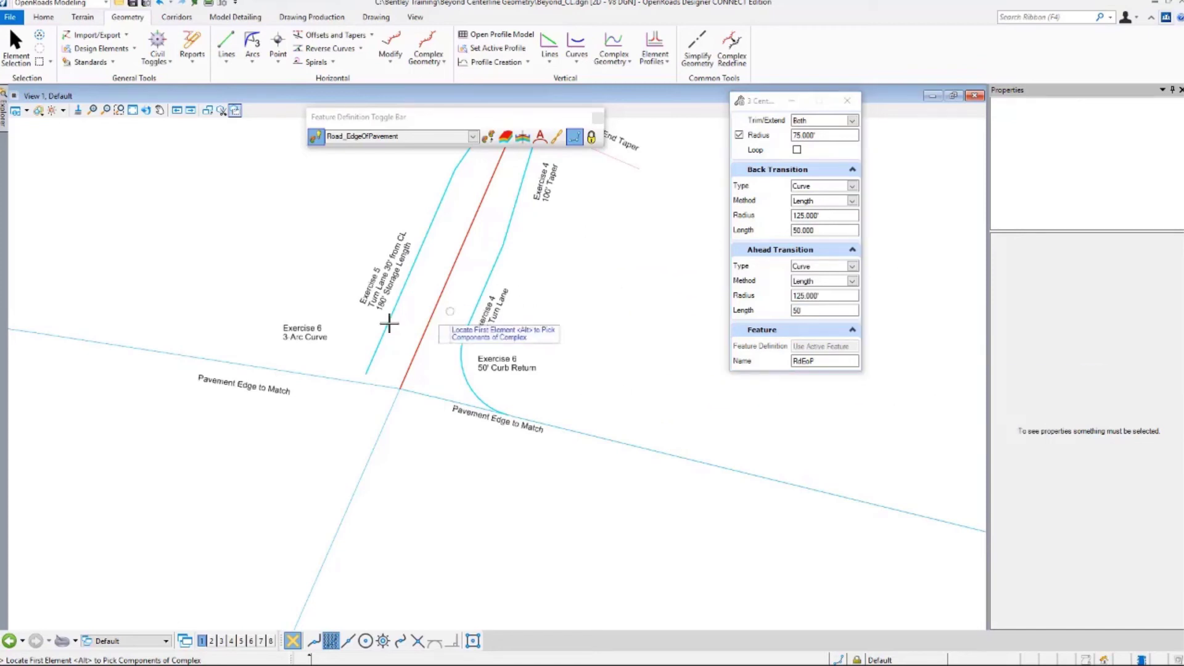
Place the 3 Center Arc between the west turn lane edge and the west Pavement Edge to Match, with Trim/Extend set to Back.
click(374, 346)
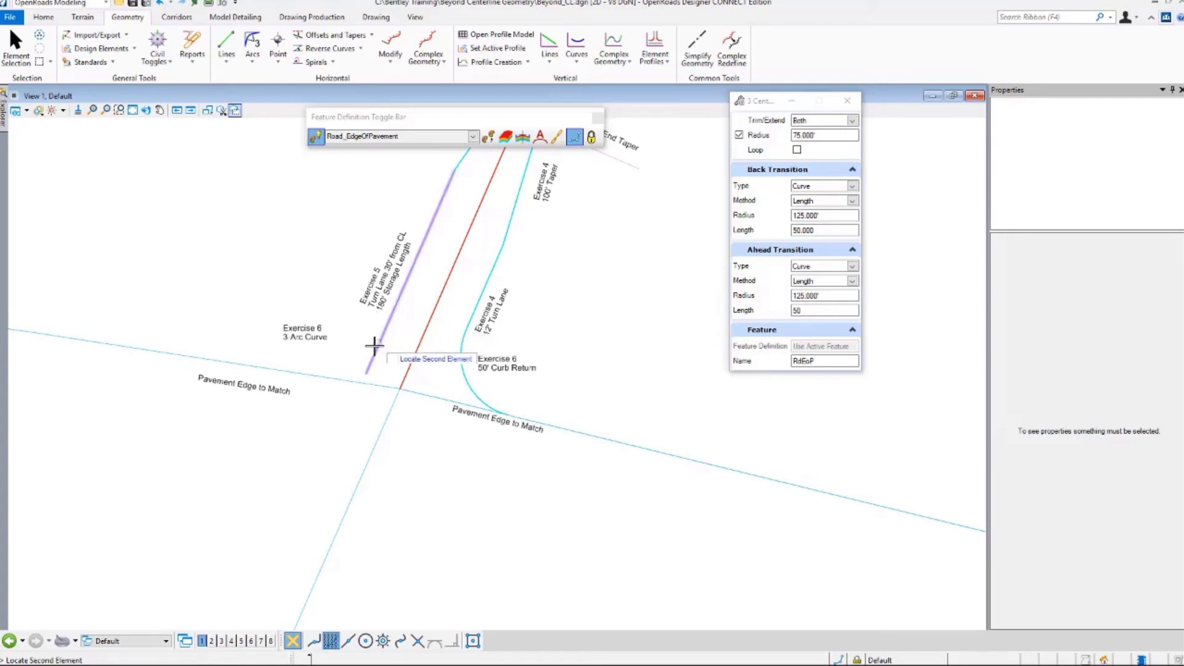
click(321, 375)
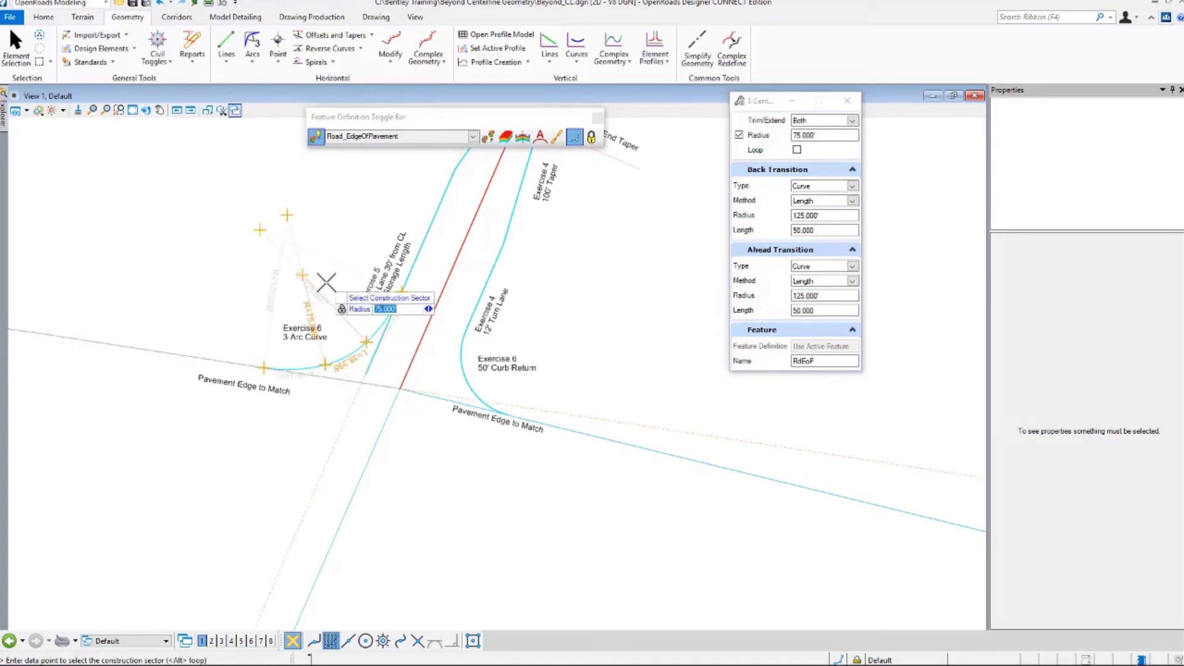
click(329, 199)
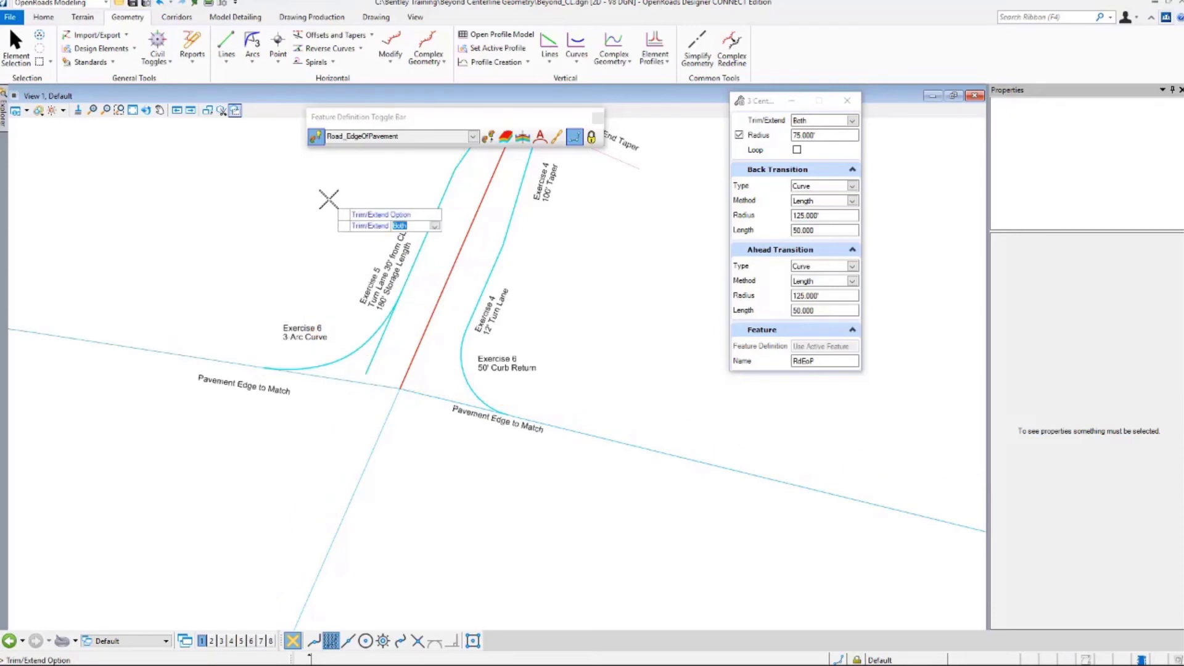
click(329, 199)
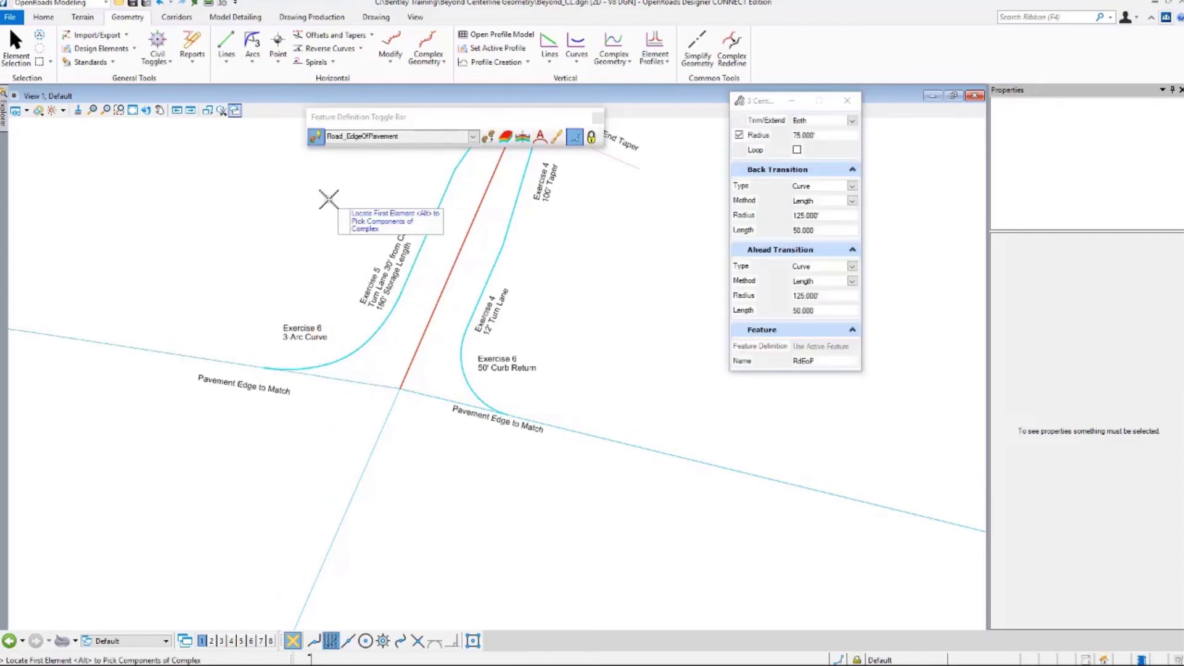
Select the west 3-arc curve and review the properties of its component arcs and of the whole fillet, including its transitions and fillet rule.
click(29, 53)
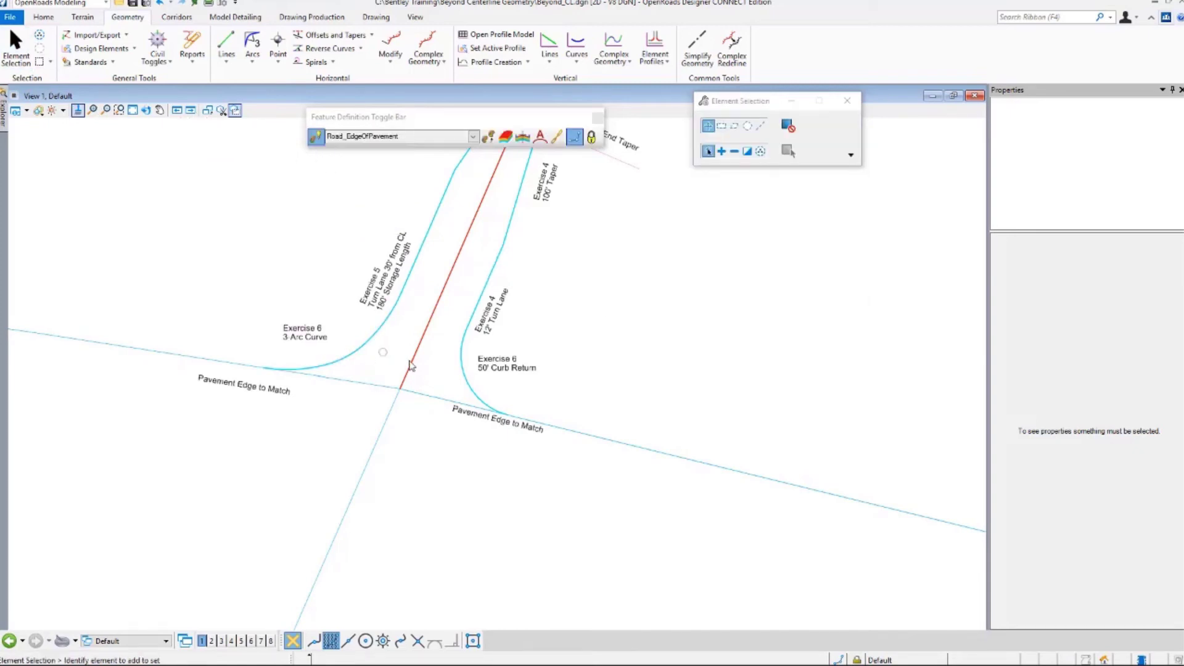
click(461, 372)
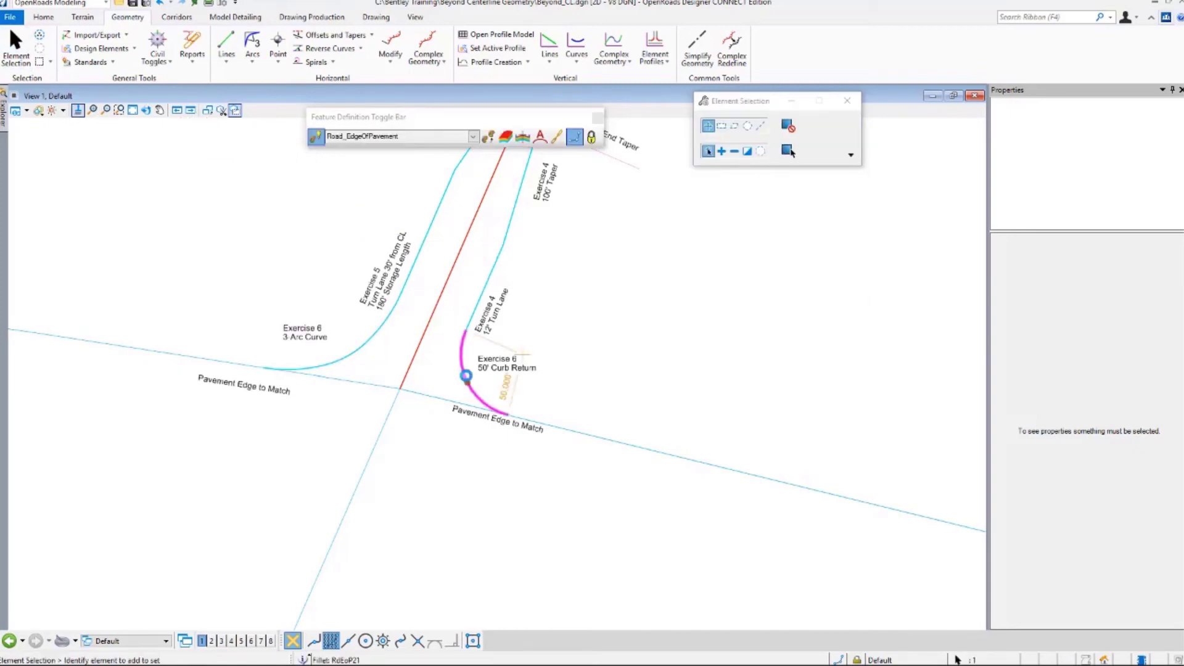
click(351, 363)
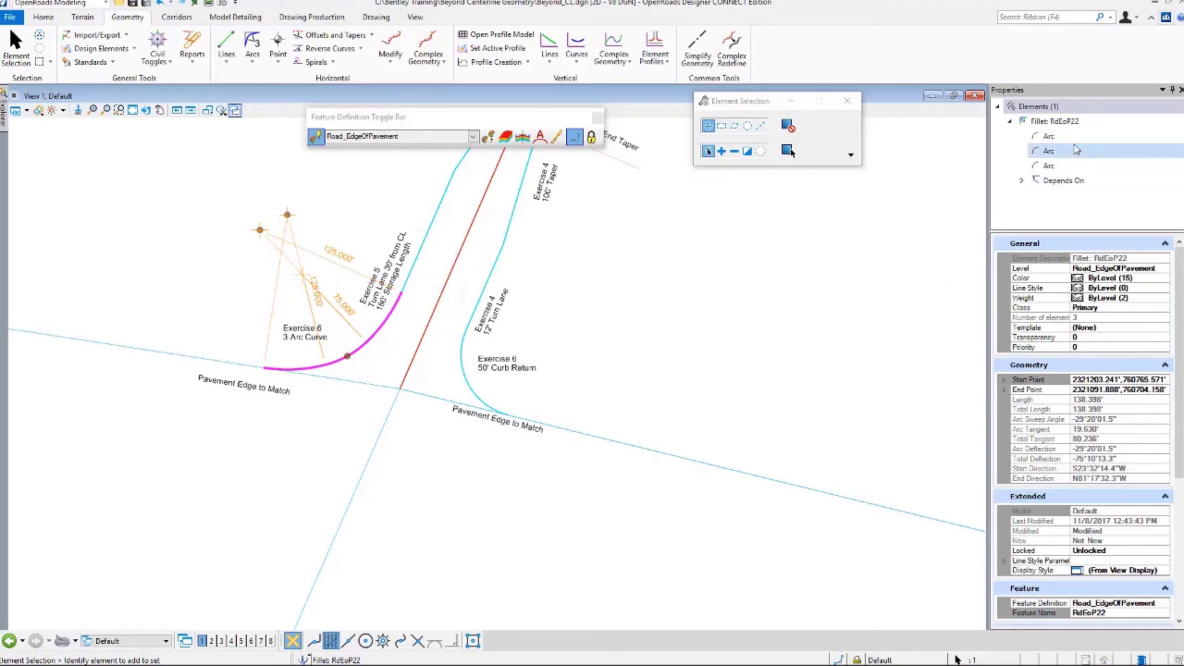
click(1058, 123)
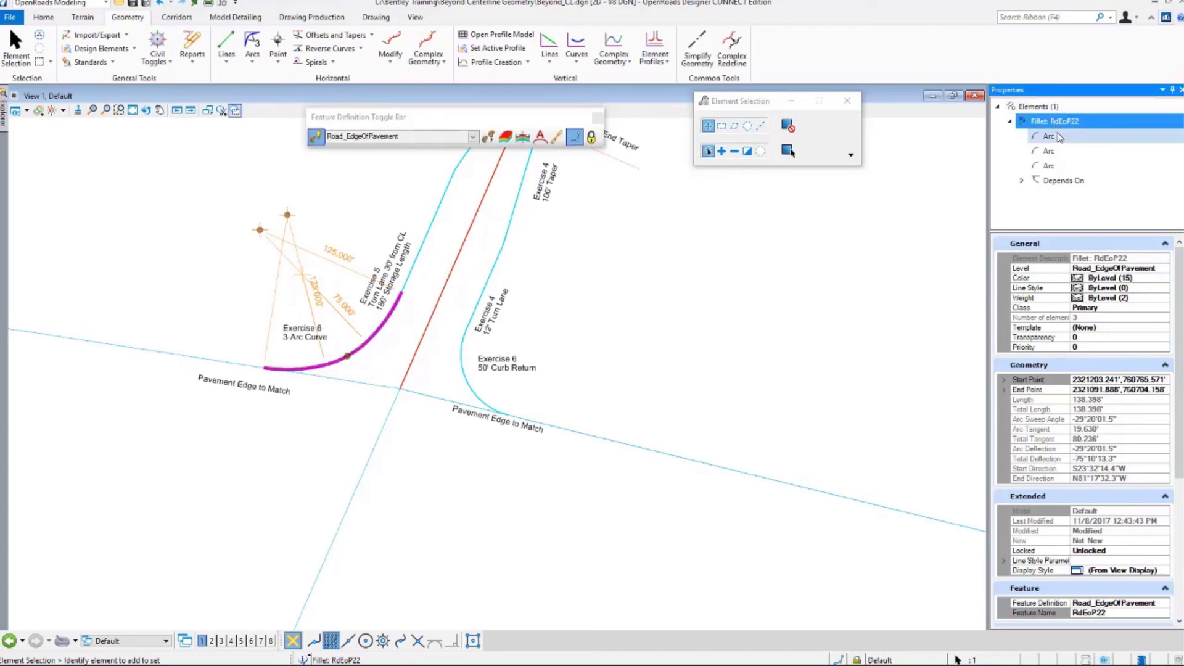
click(1057, 134)
click(1048, 151)
click(1045, 165)
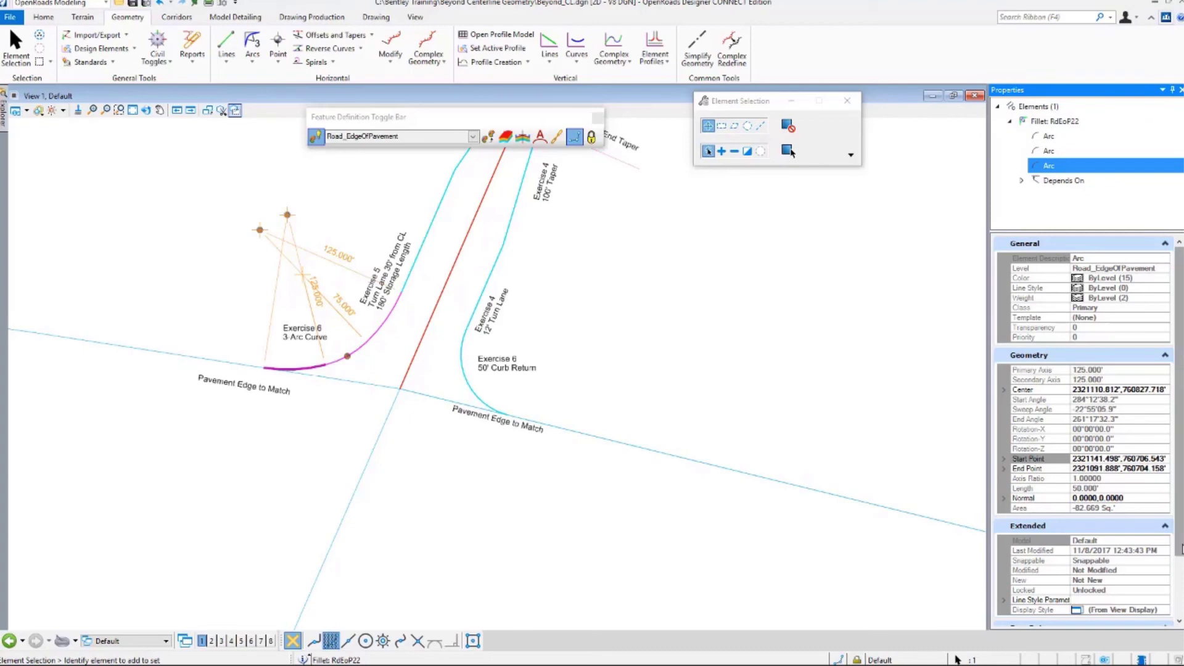
scroll(1181, 549, down, 3)
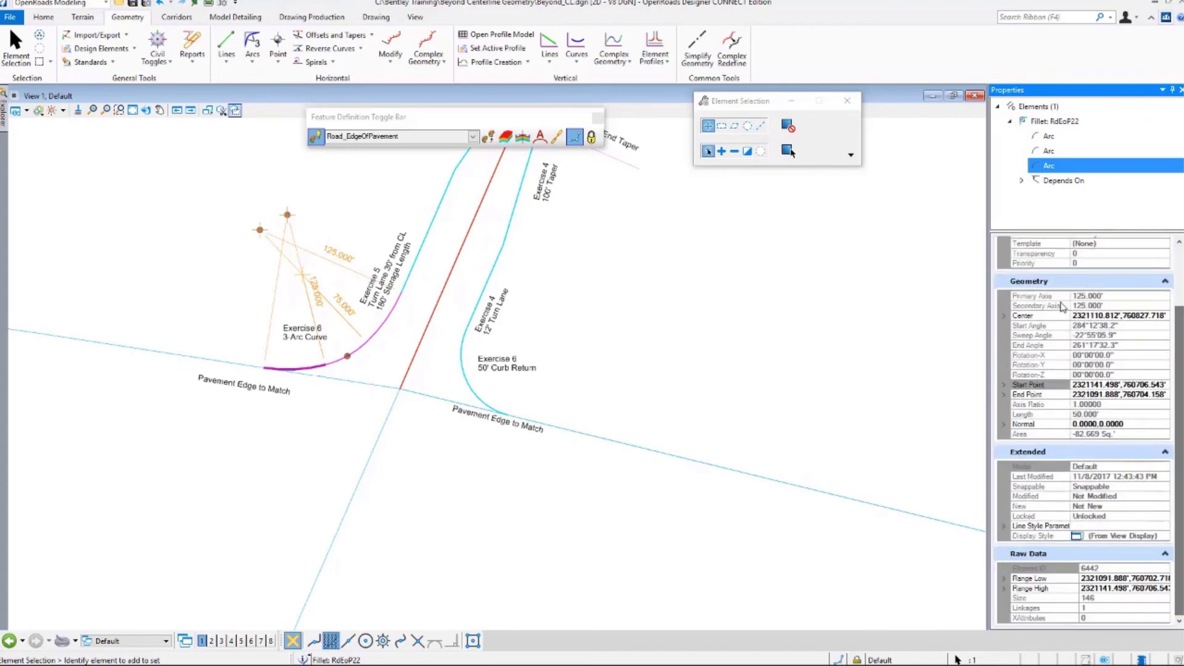
click(1049, 121)
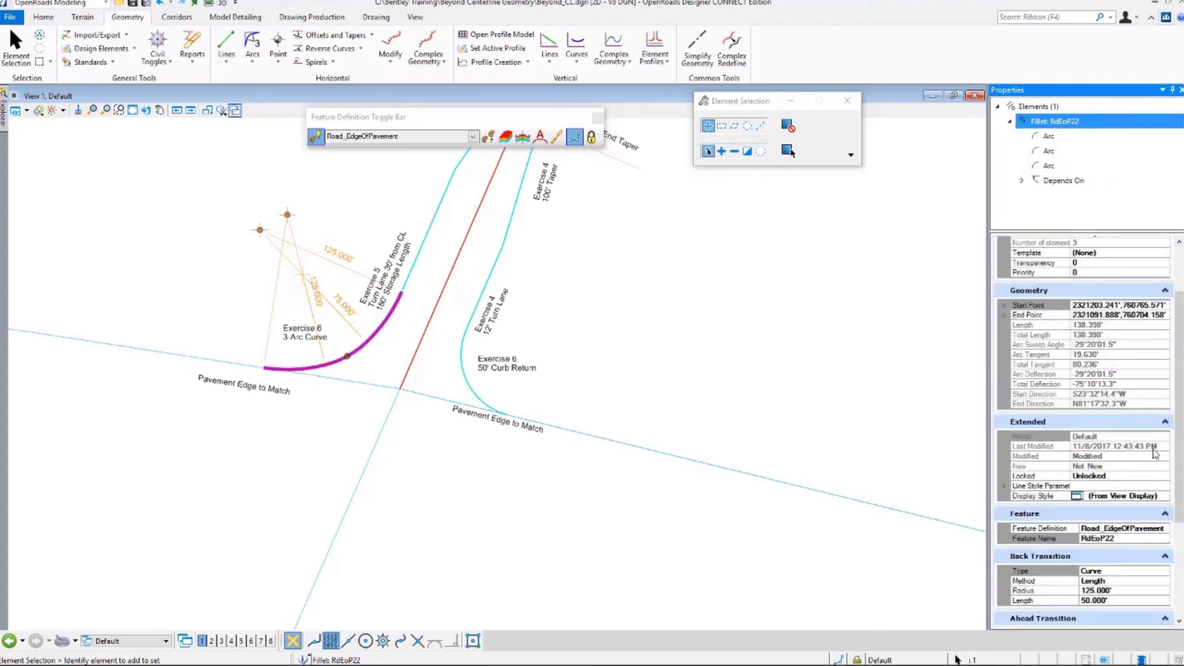
scroll(1159, 536, down, 6)
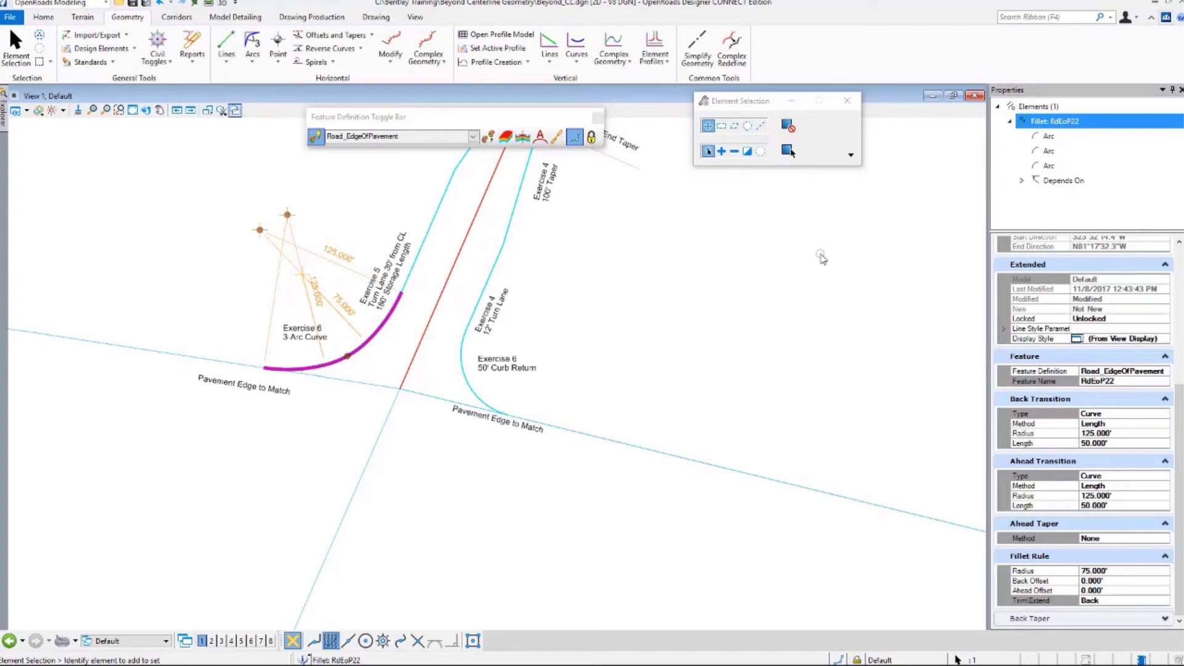
Give the east 50' curb return a Spiral back transition with a length of 35'.
click(463, 381)
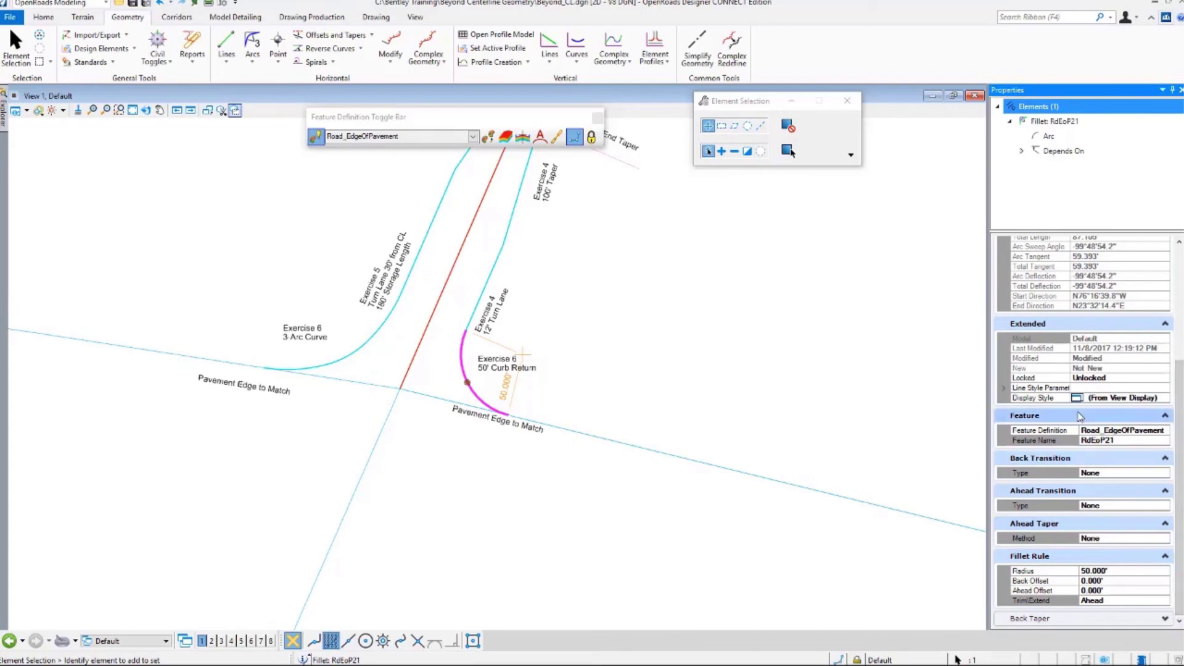
click(1148, 478)
click(1163, 473)
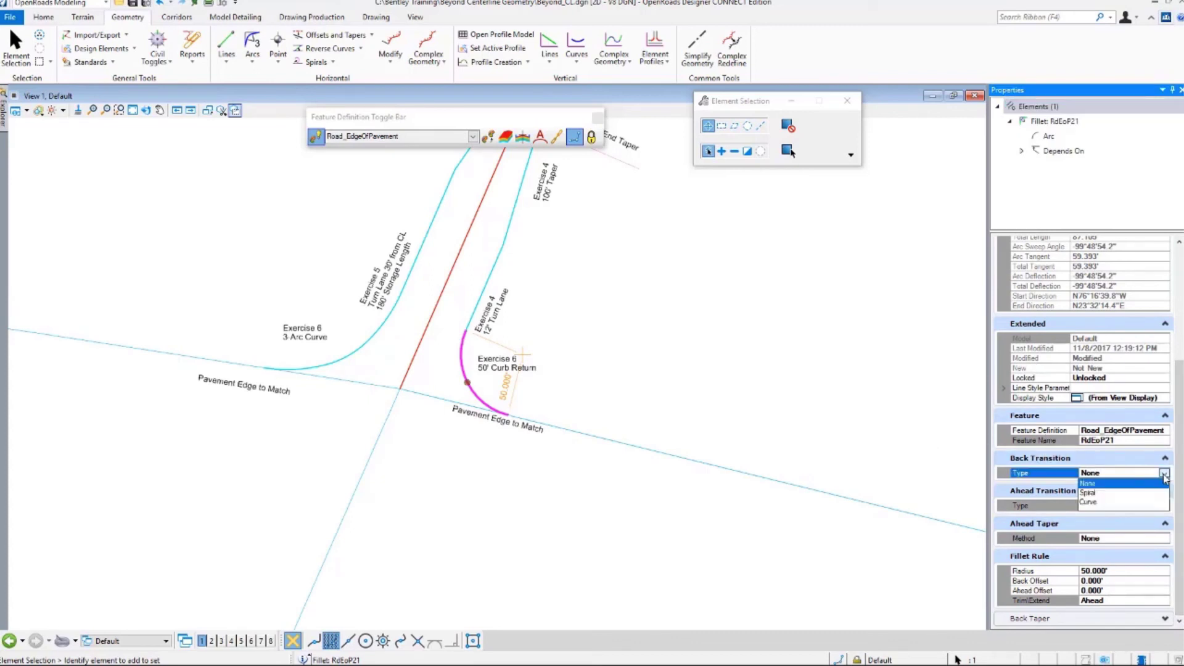
click(1118, 493)
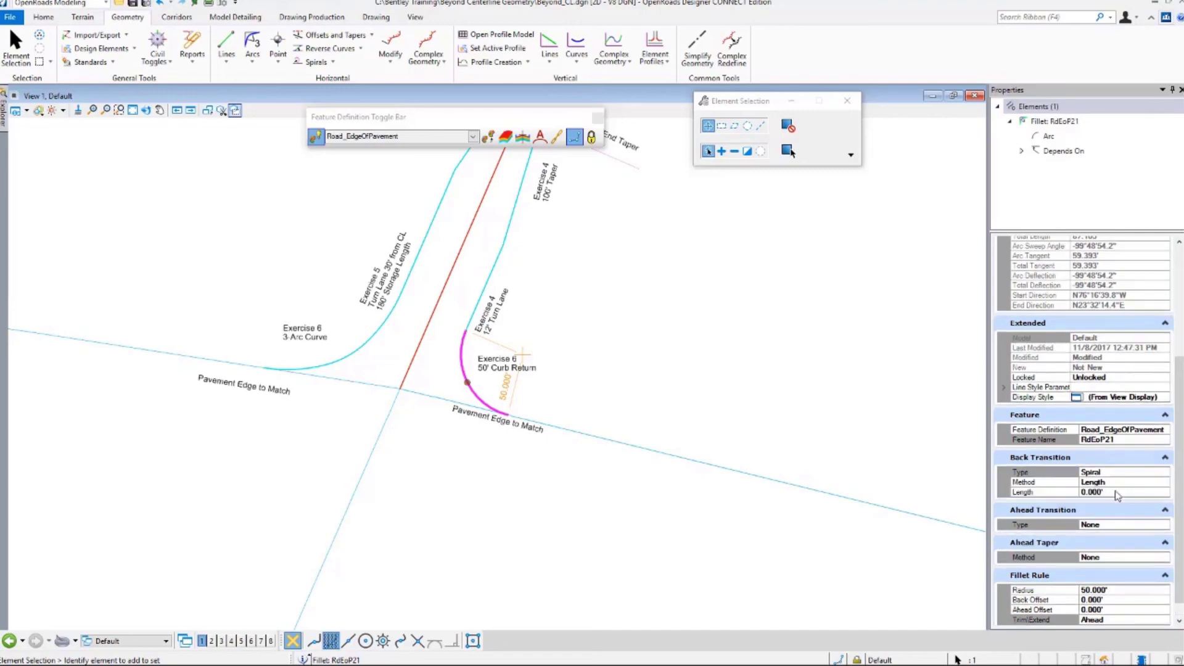
click(1116, 493)
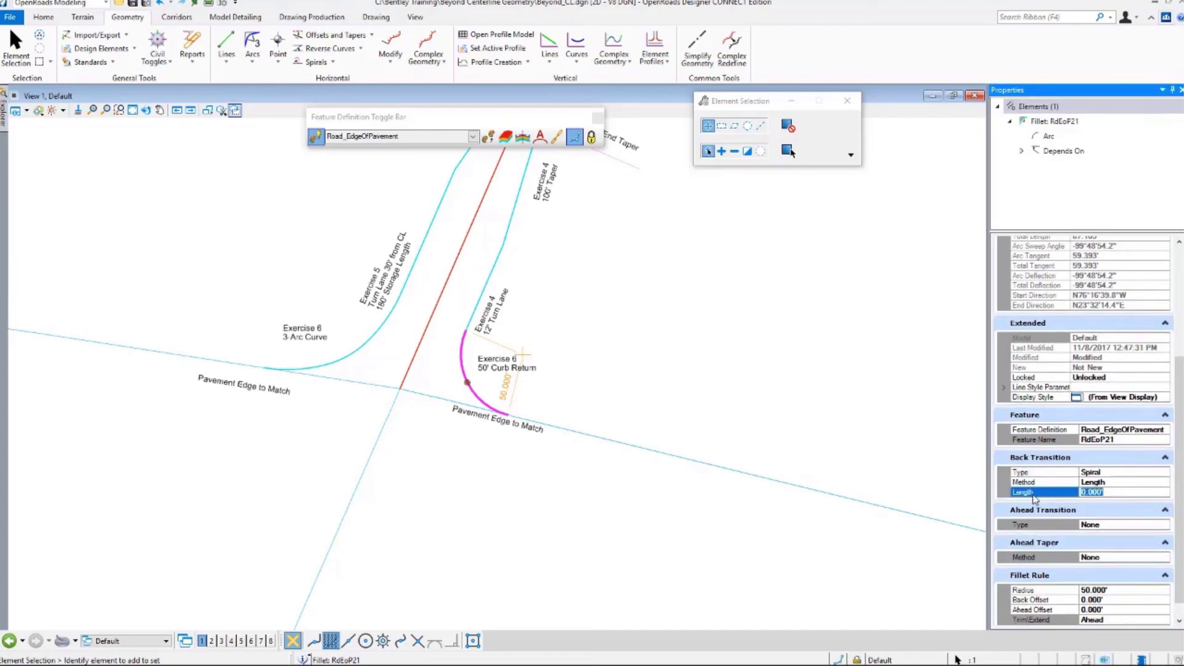
text(35)
key(Return)
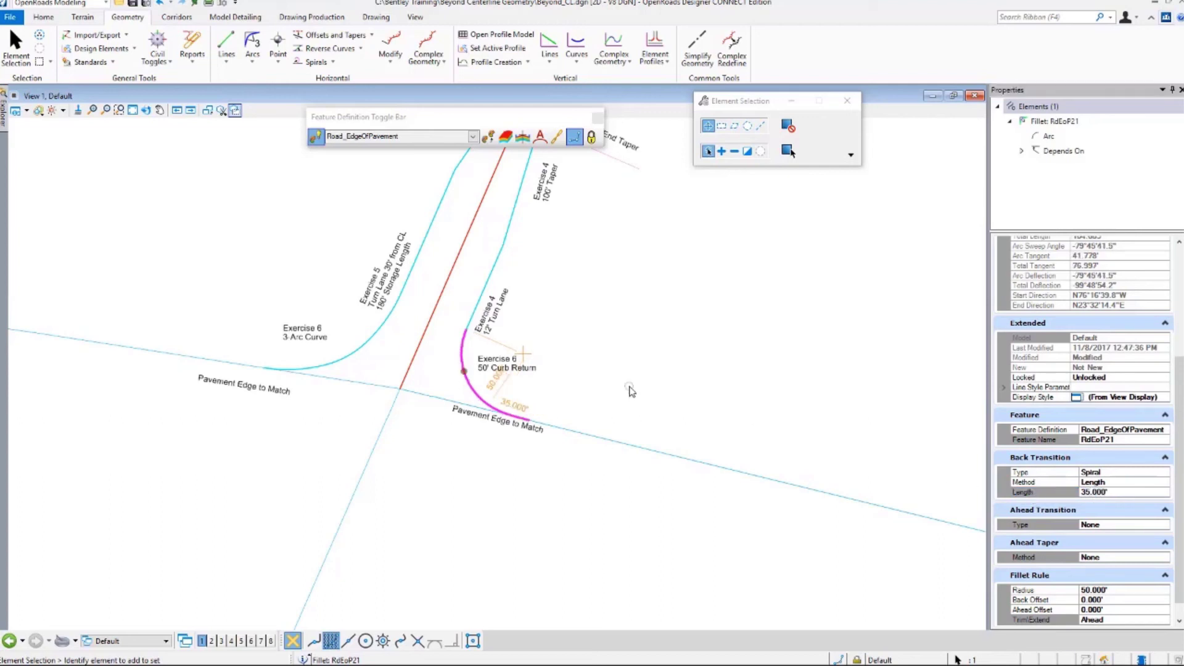
Give the 50' curb return a Spiral ahead transition with a length of 35'.
click(1151, 526)
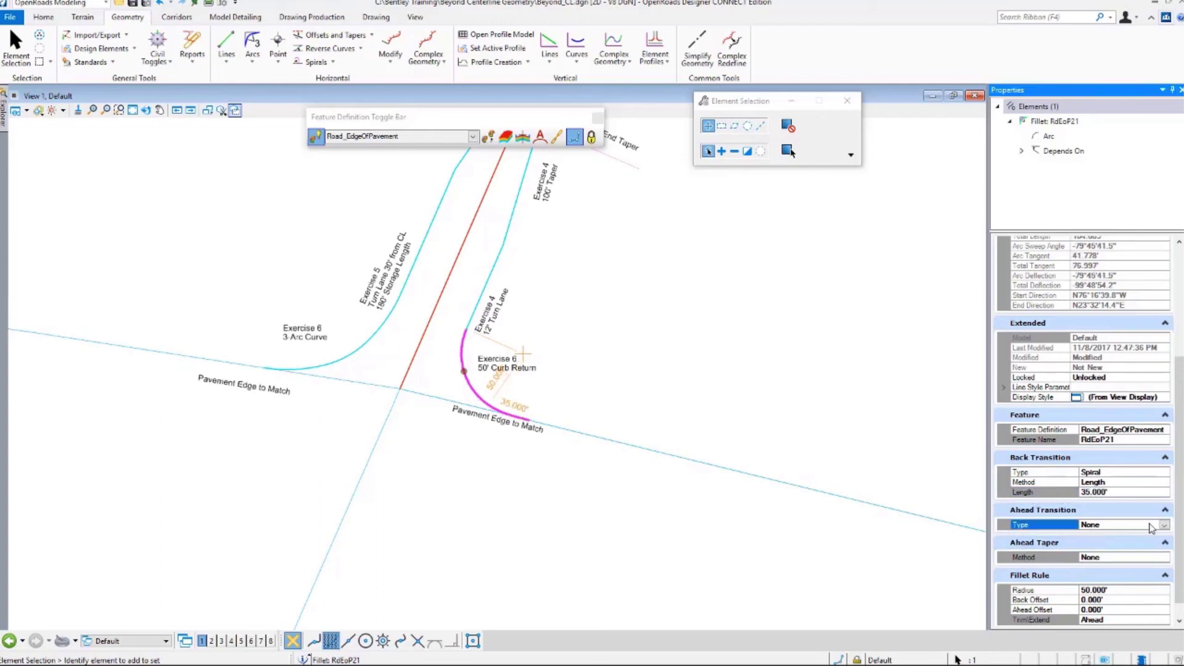
click(1162, 524)
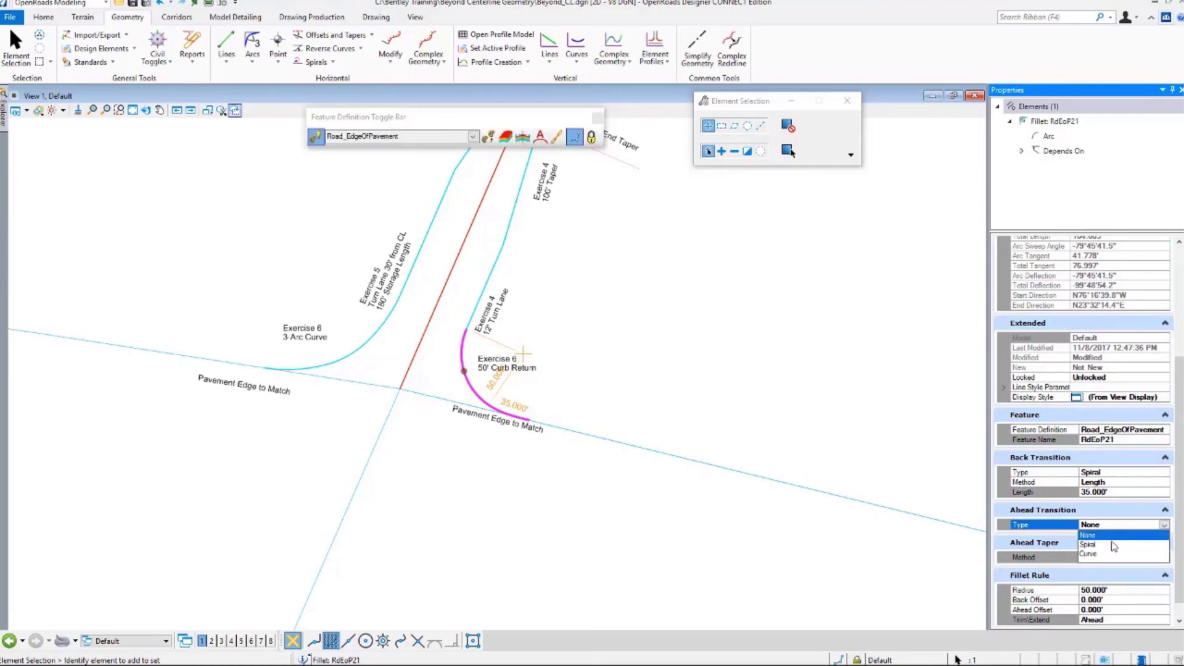
click(1113, 545)
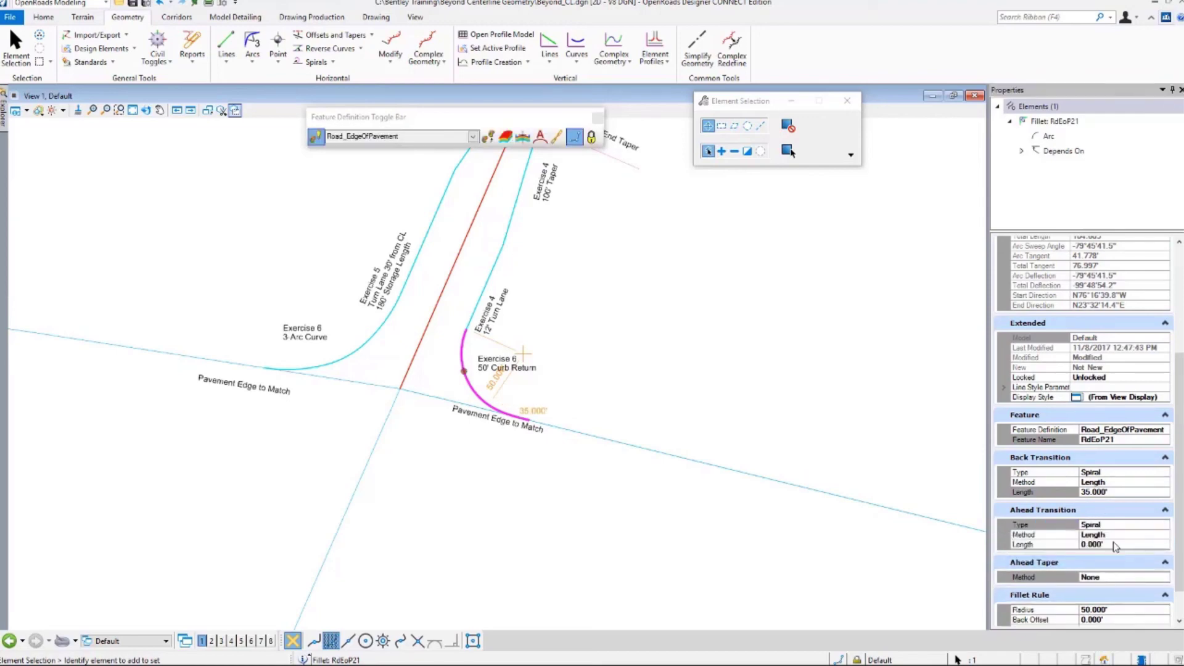
click(1114, 544)
text(35)
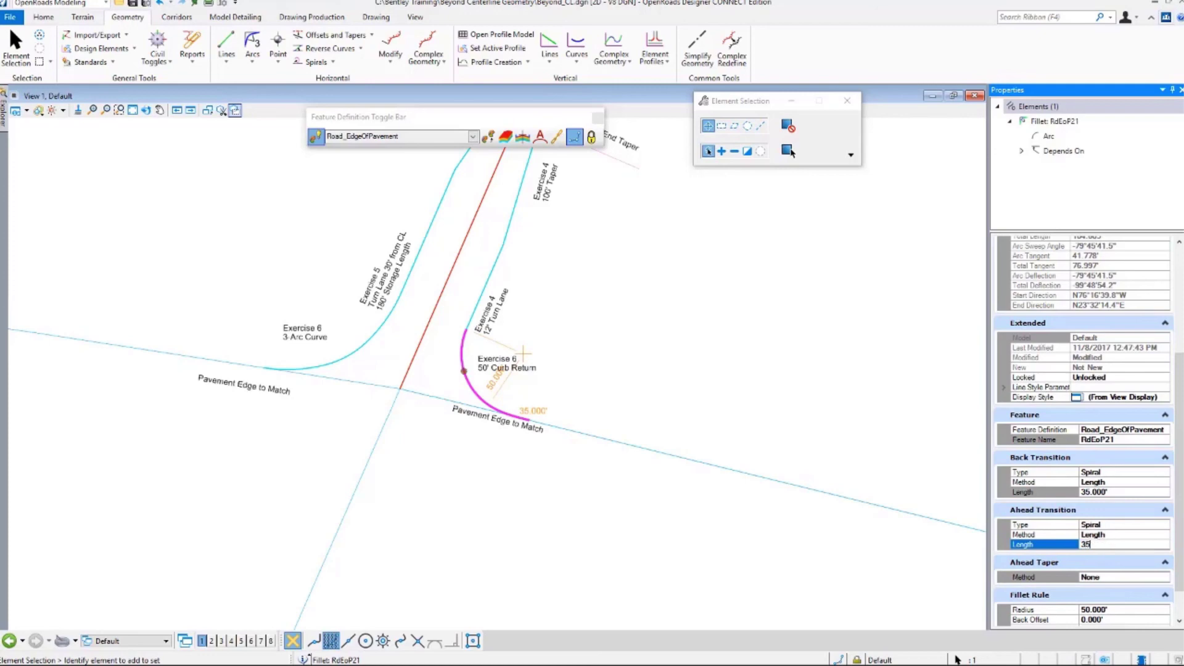
key(Return)
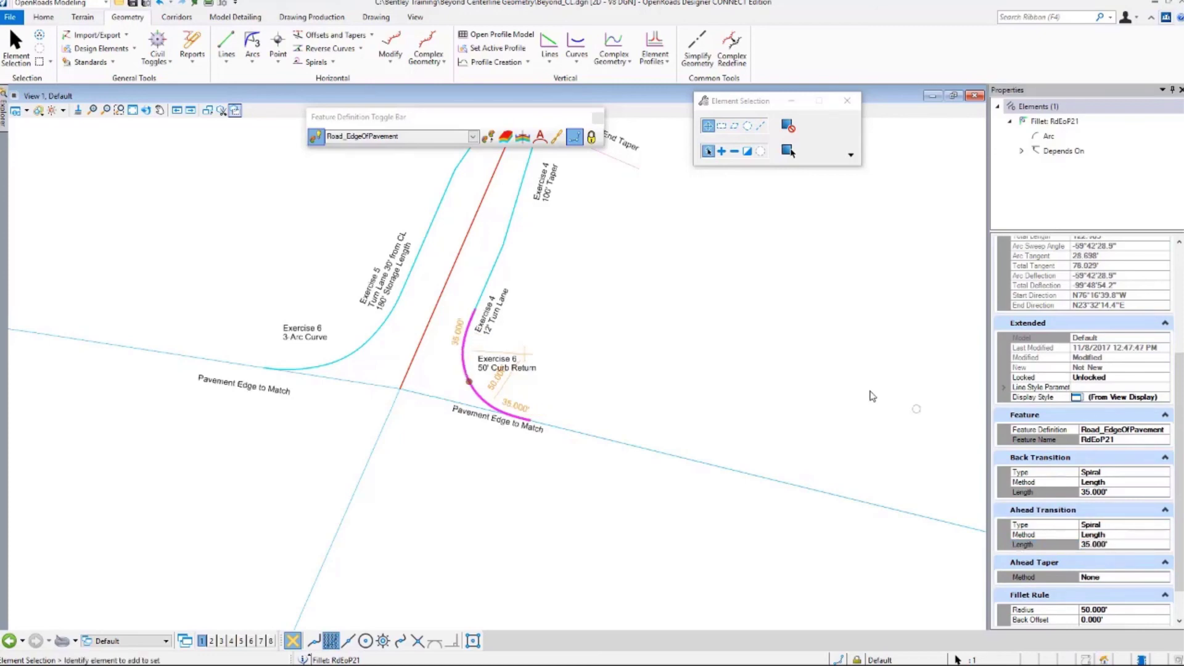
Draw the cul-de-sac circle with a locked 35' radius, centered at the end of the road centerline.
scroll(609, 377, up, 3)
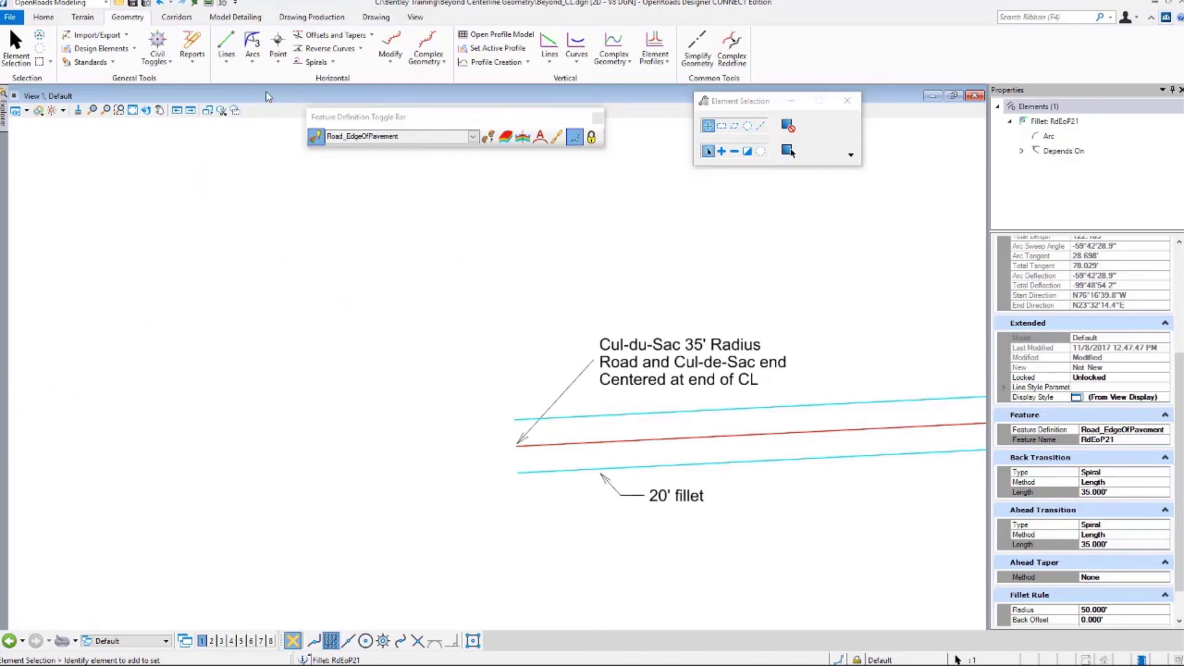
click(252, 57)
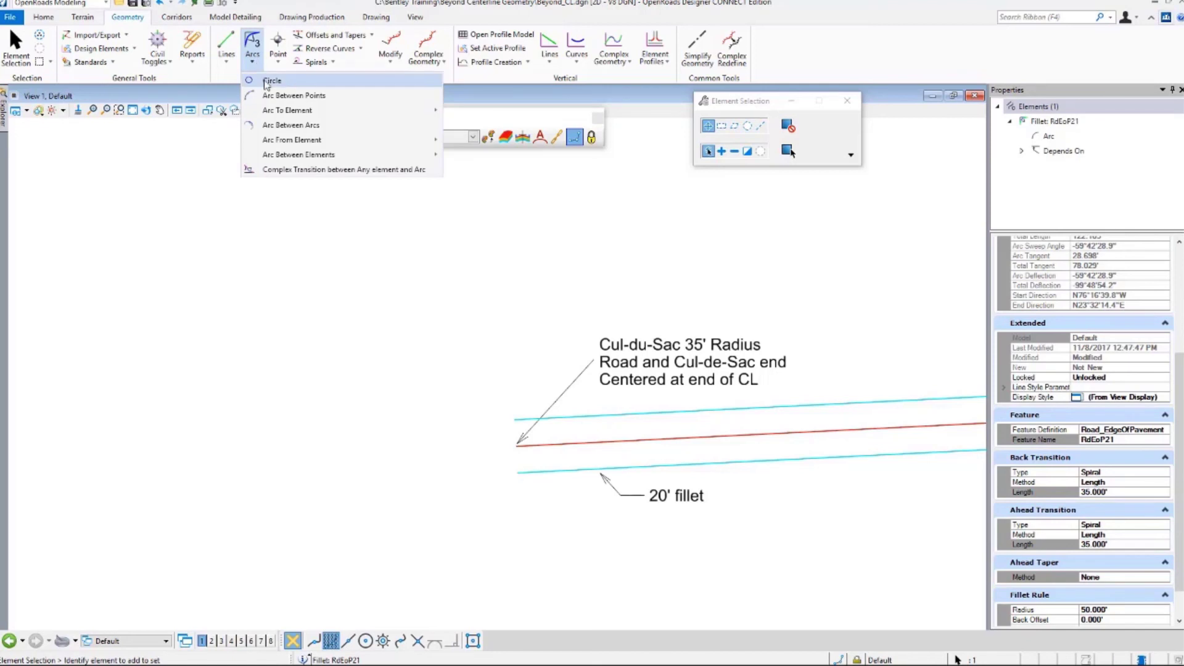
click(266, 81)
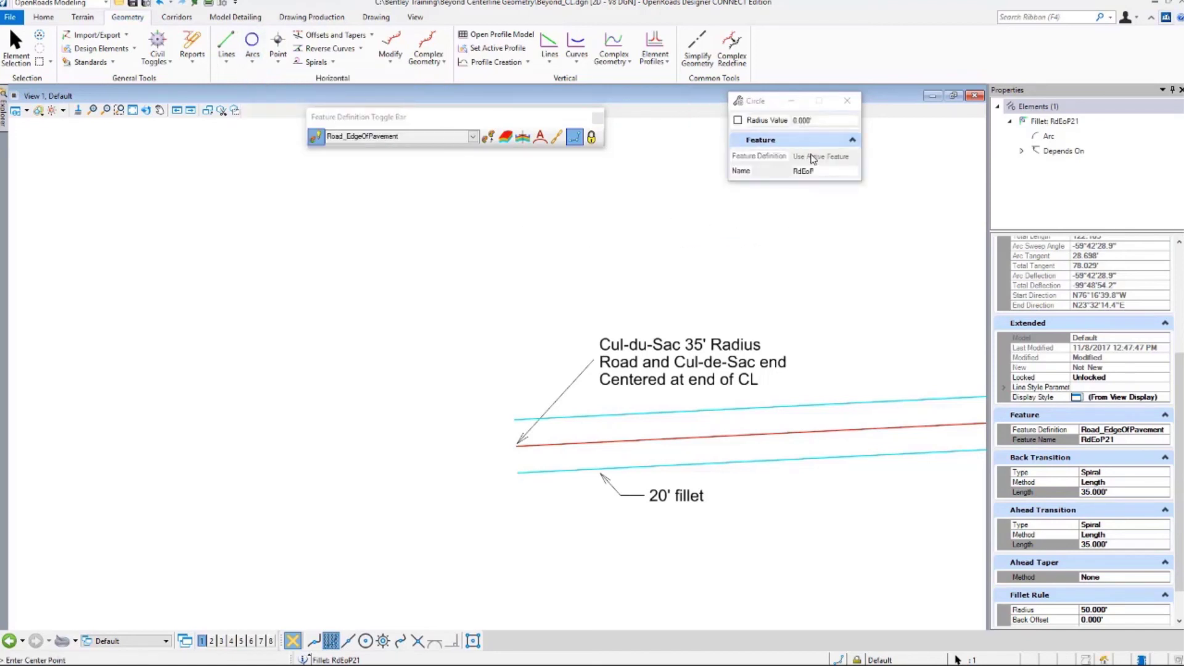
click(747, 122)
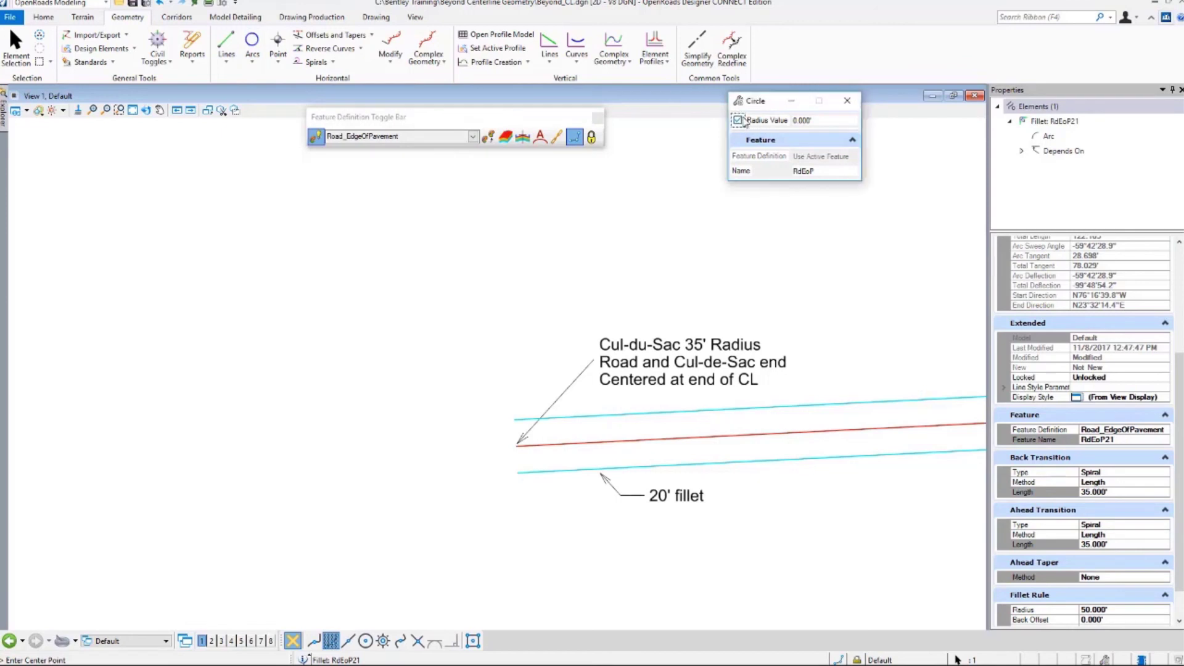
drag(813, 120, 729, 124)
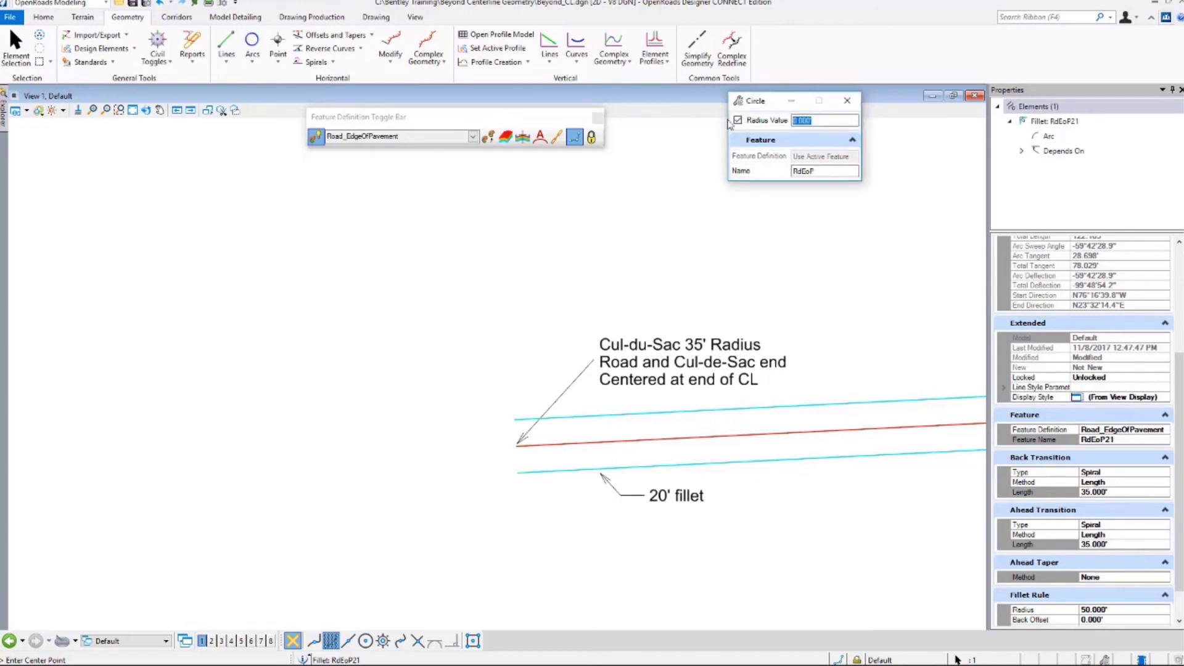
text(d3)
key(Return)
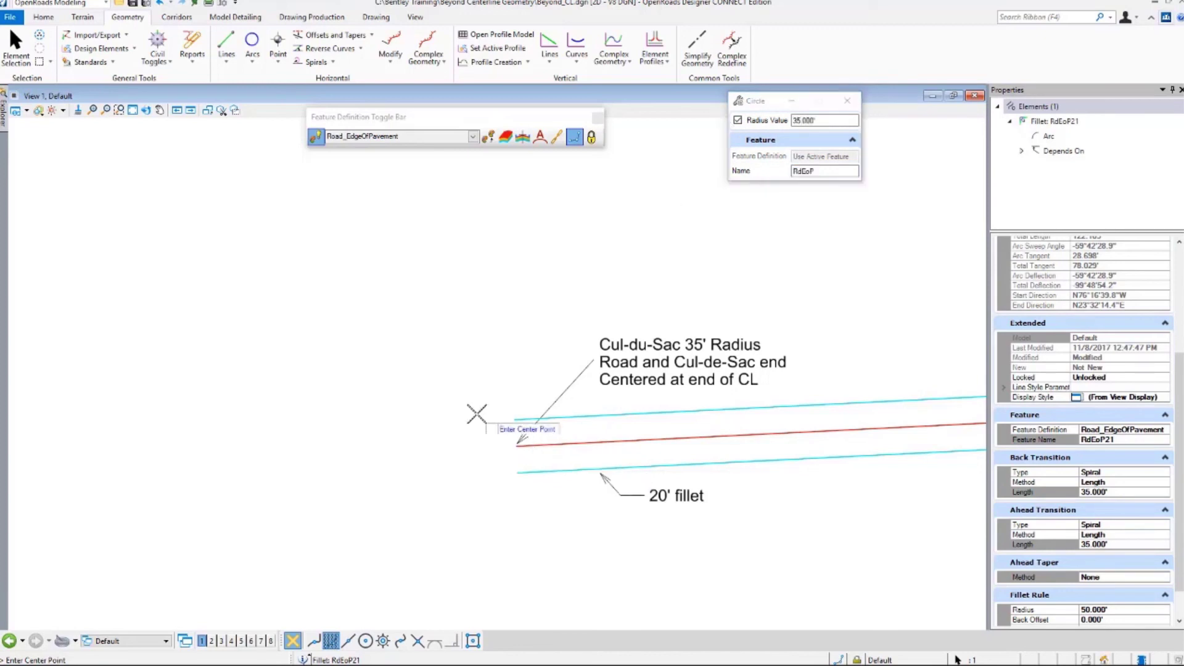
click(515, 446)
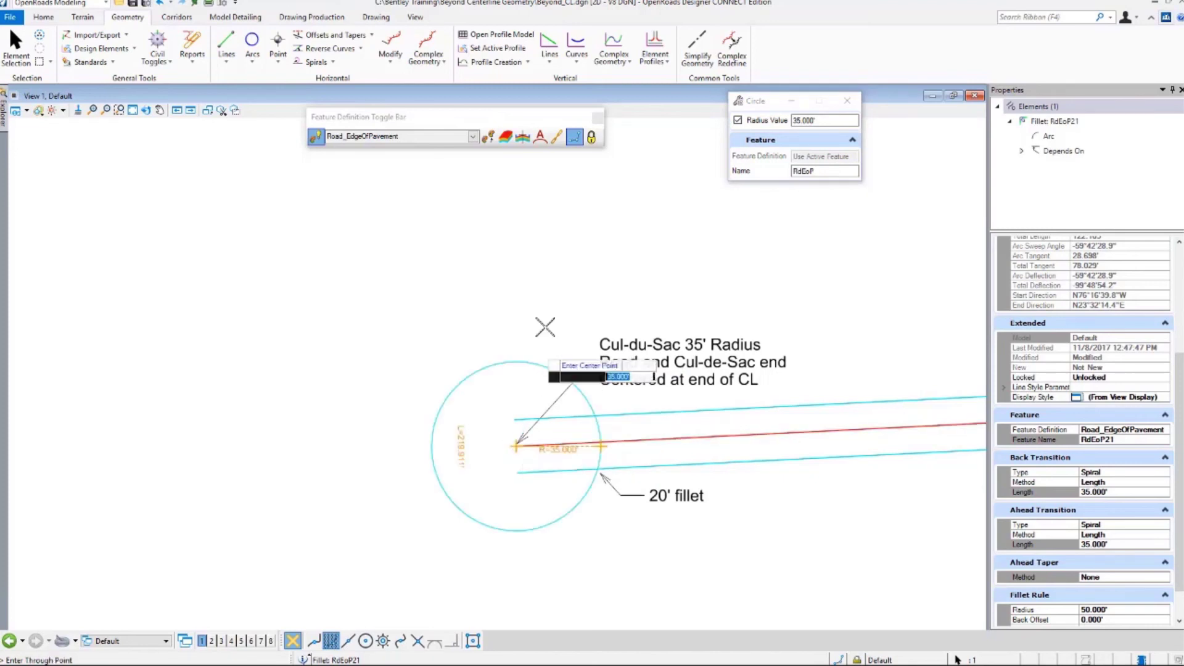
click(520, 274)
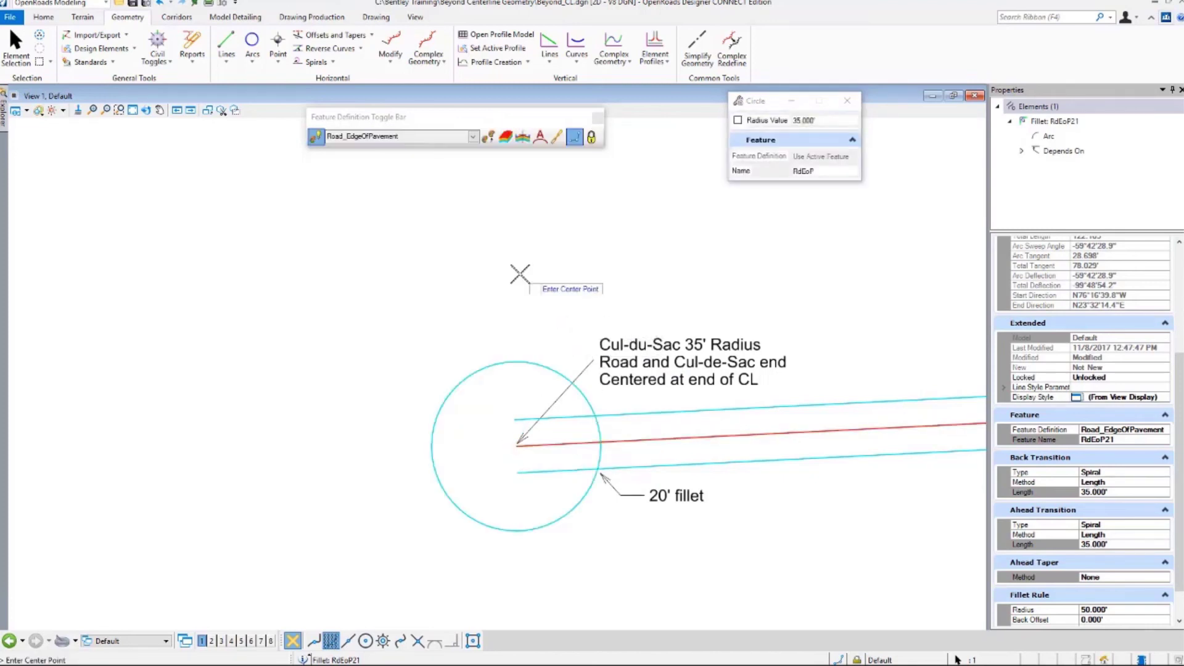
Create a 20' radius Simple Arc between the upper pavement edge and the cul-de-sac circle, with Trim/Extend set to Both.
click(259, 67)
mouse_move(395, 155)
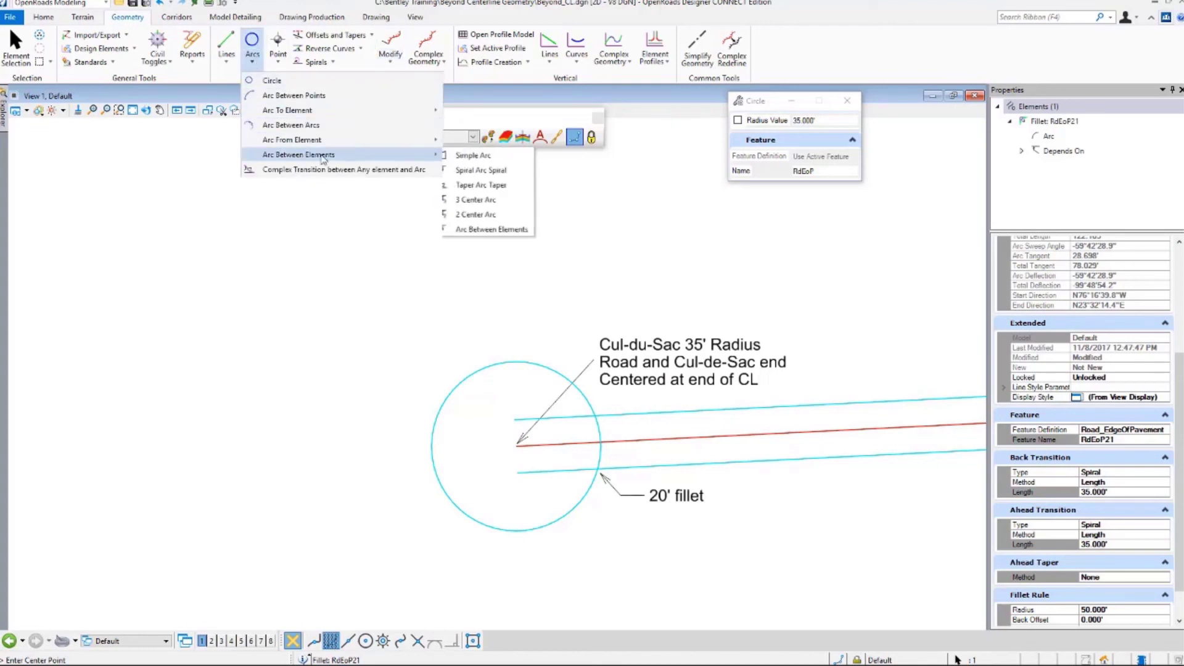
click(487, 156)
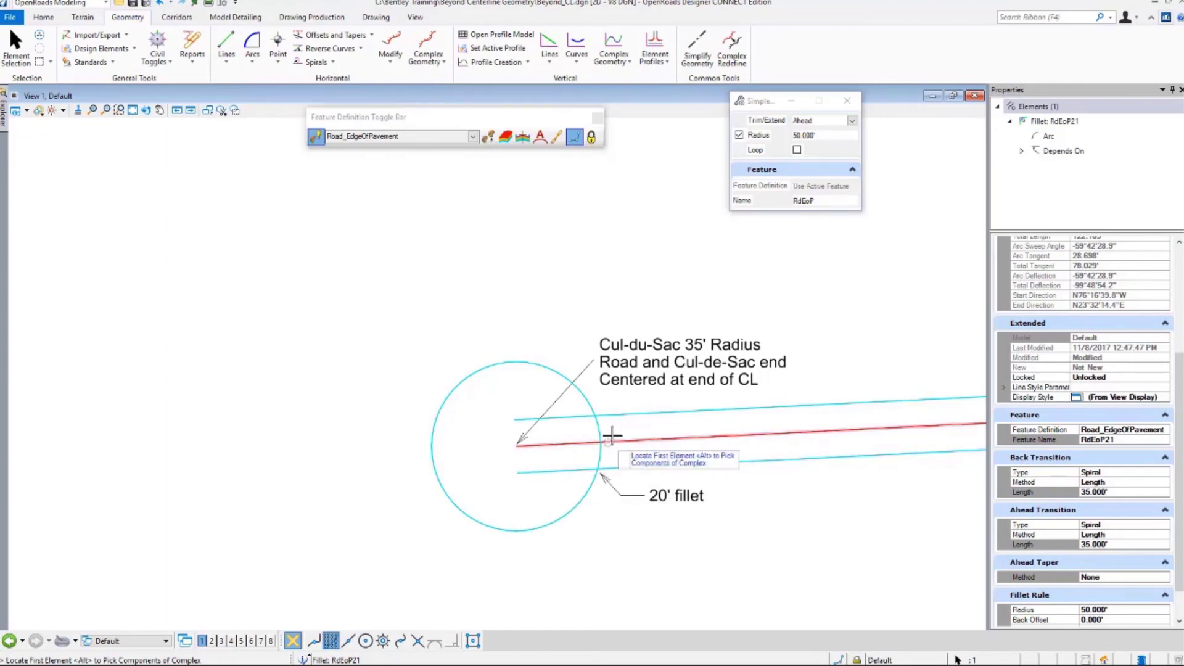
click(614, 427)
click(589, 404)
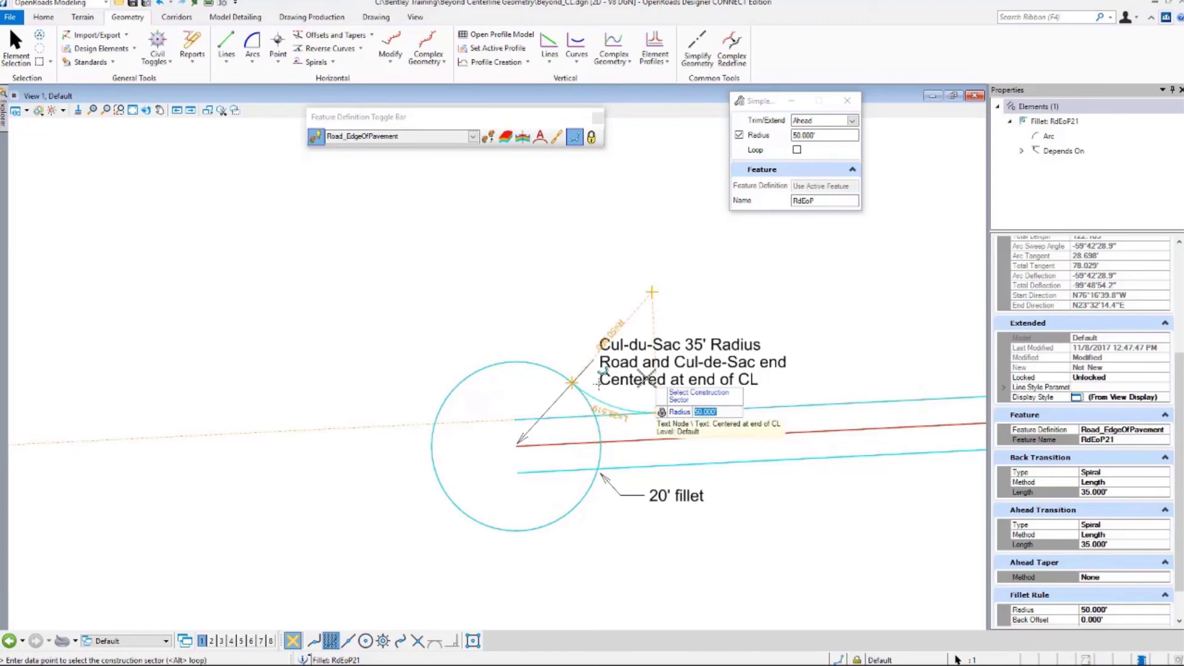
text(20)
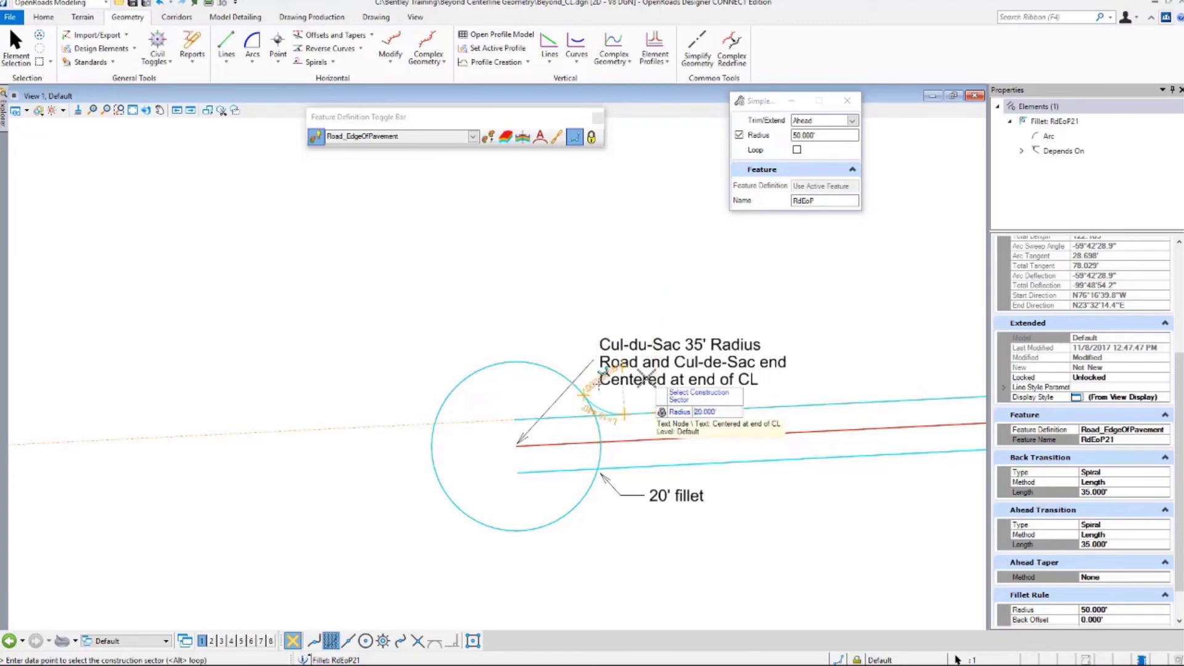
click(598, 382)
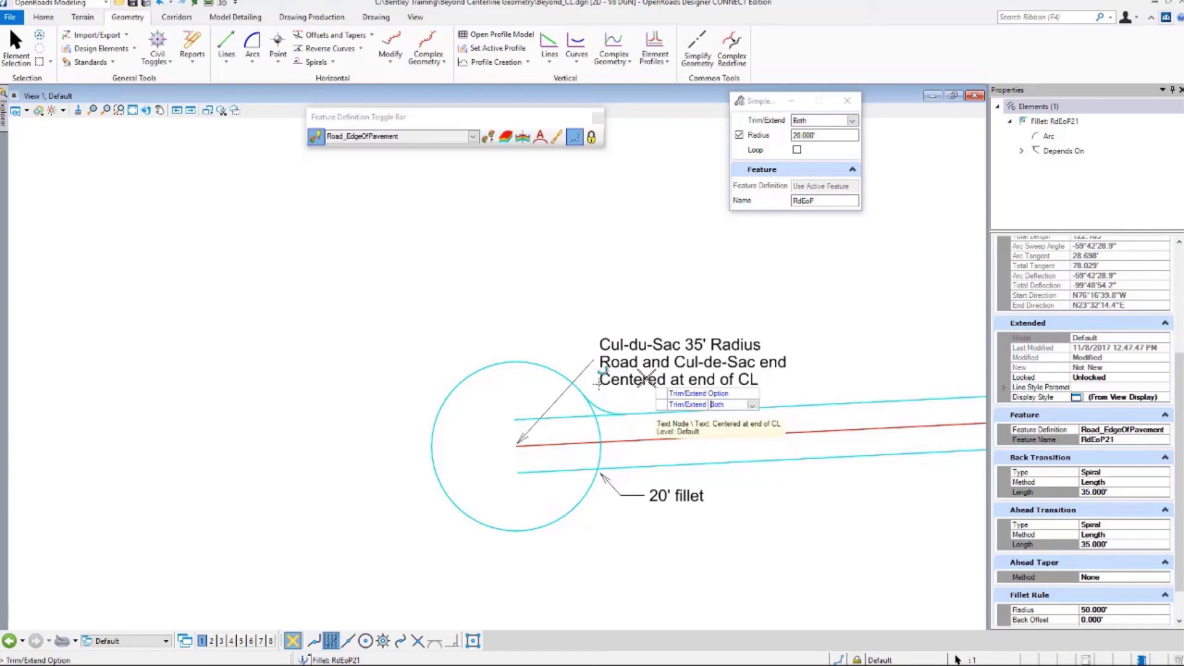
click(599, 382)
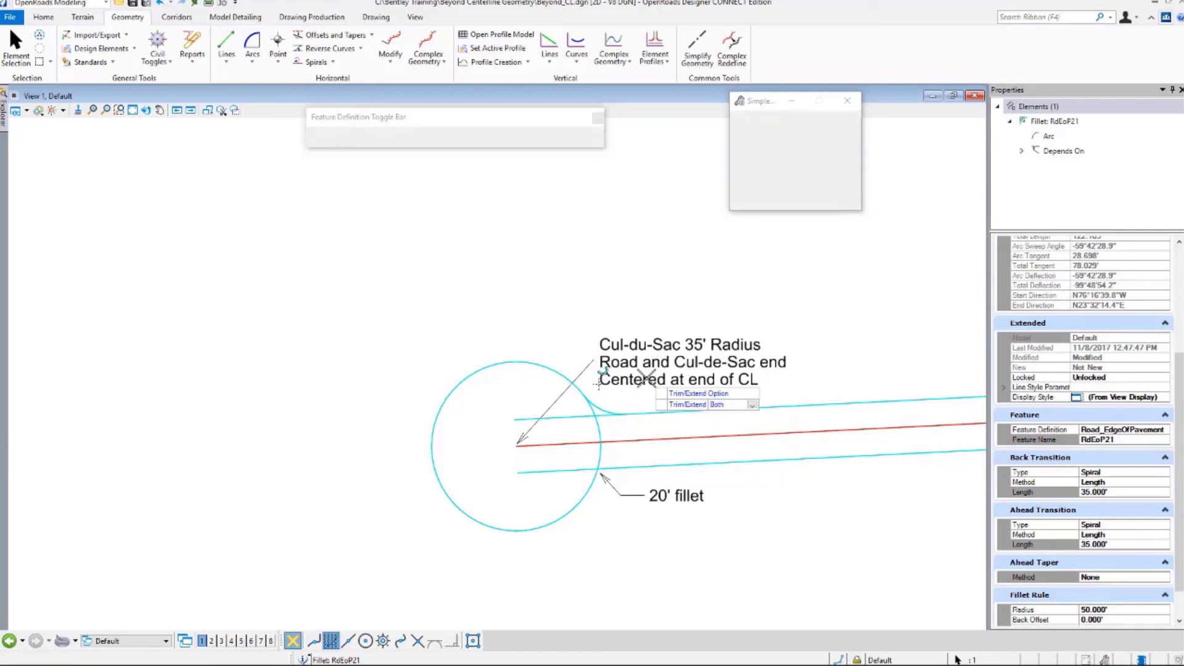
Add a 20' radius Simple Arc between the lower pavement edge and the cul-de-sac circle, trimming both elements.
click(624, 466)
click(588, 491)
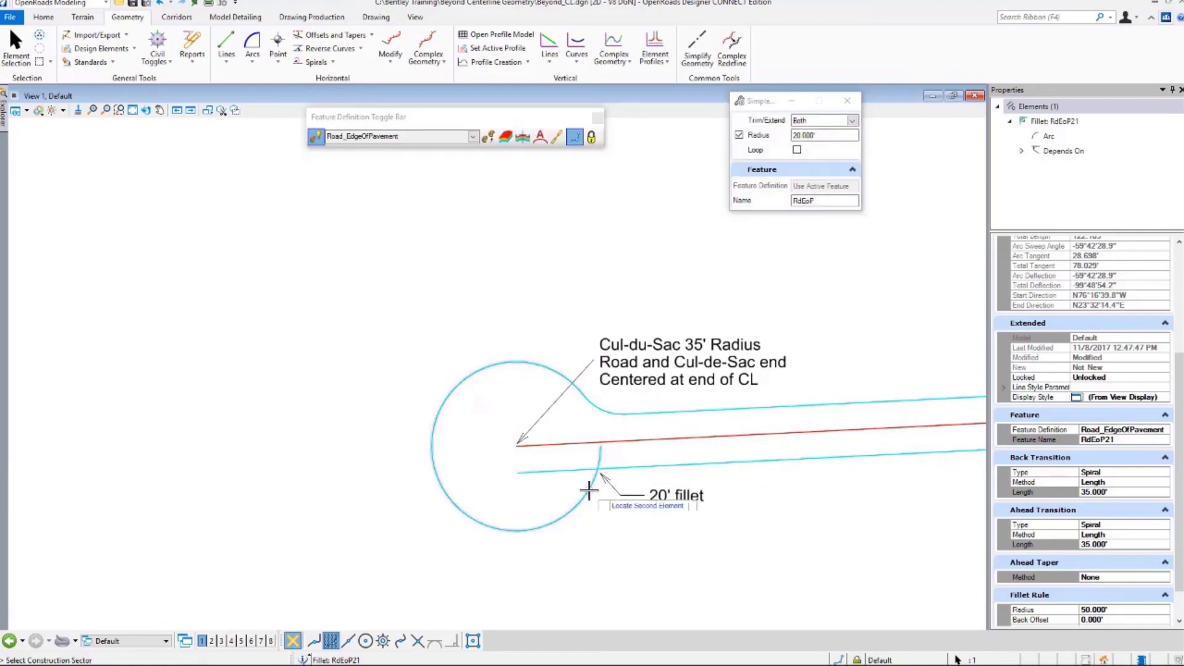
click(592, 495)
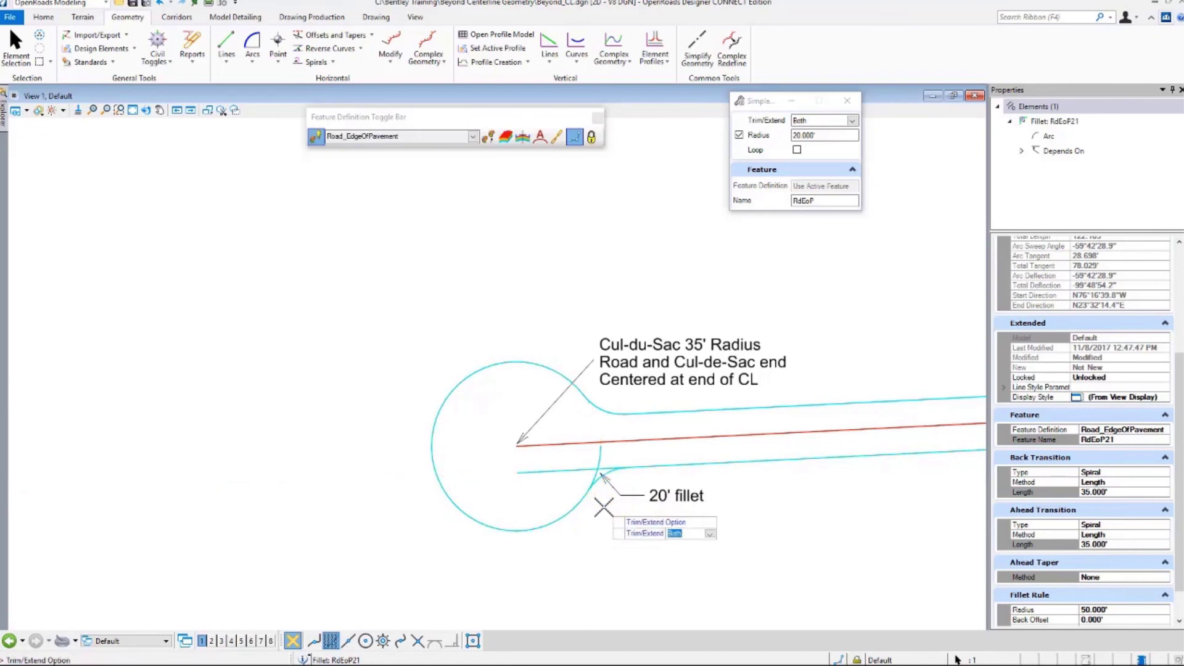
click(604, 507)
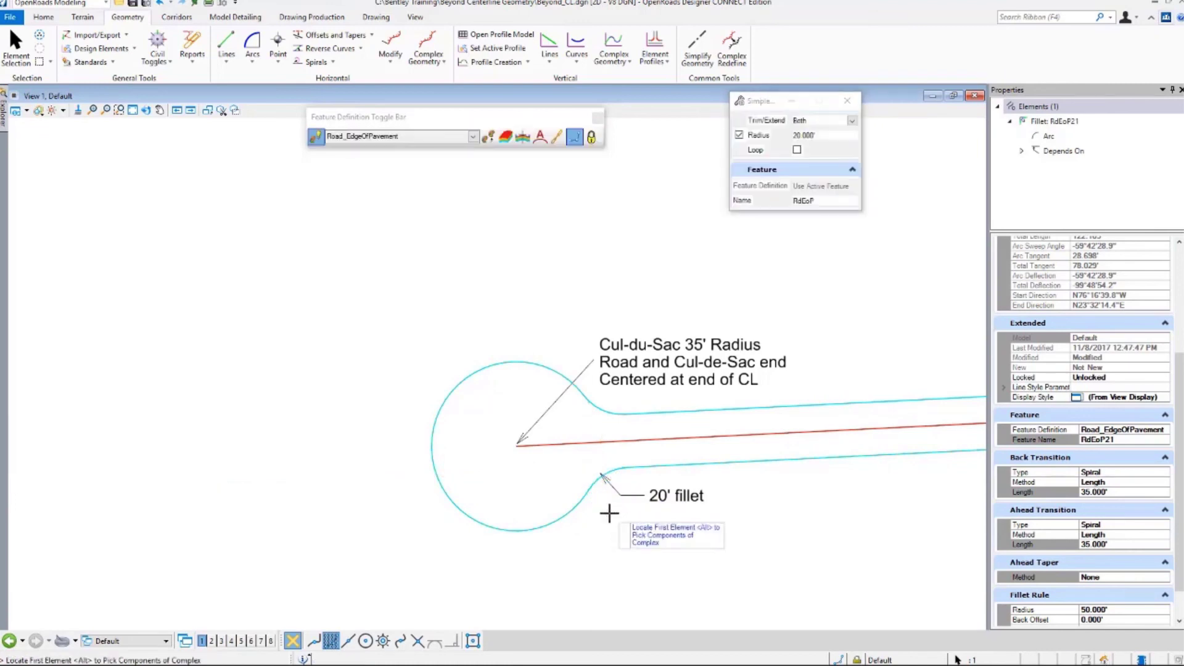